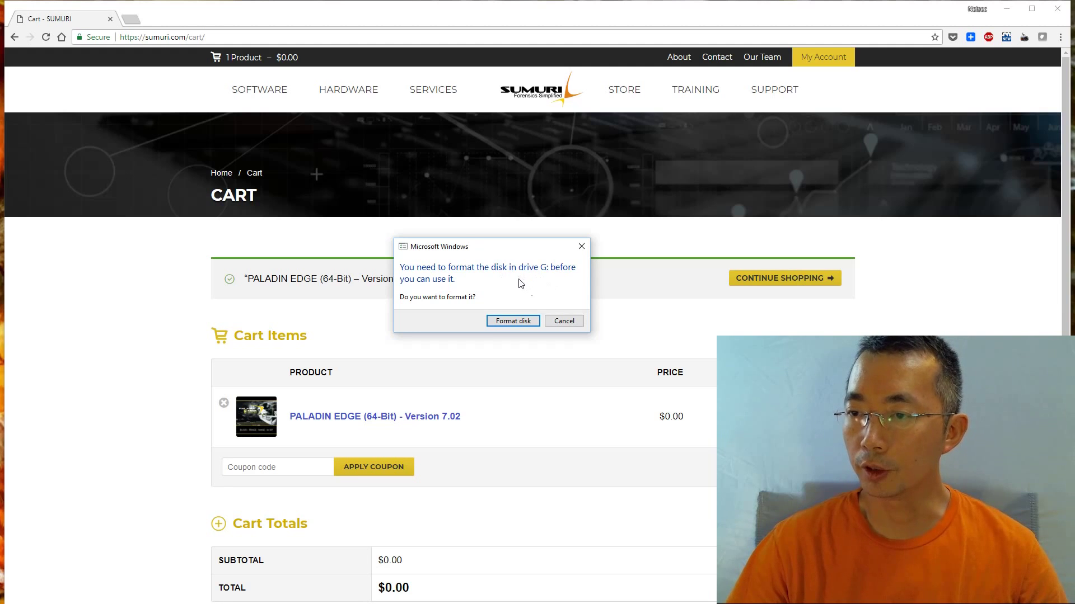
Dismiss the disk format prompt, try to open USB Drive (G:) in File Explorer, and decline formatting it.
left_click(563, 322)
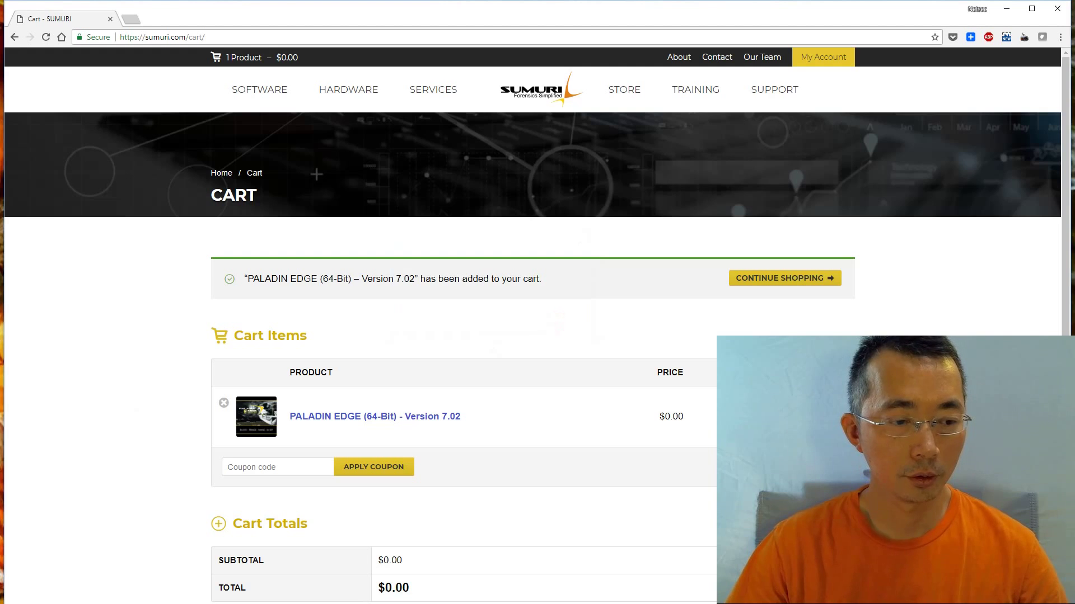
key("super+e")
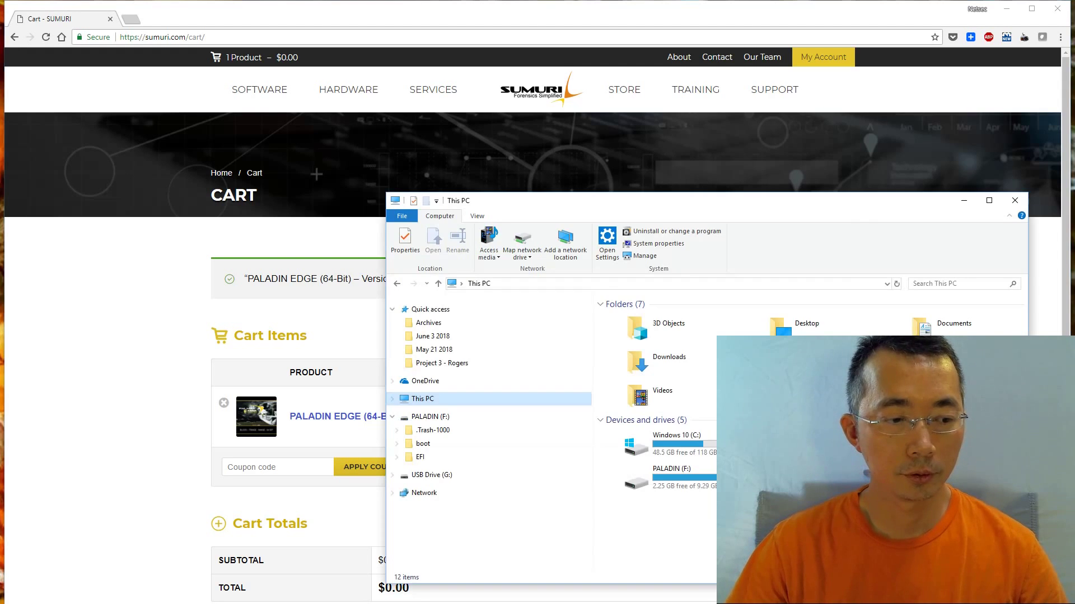
left_click_drag(784, 215, 503, 150)
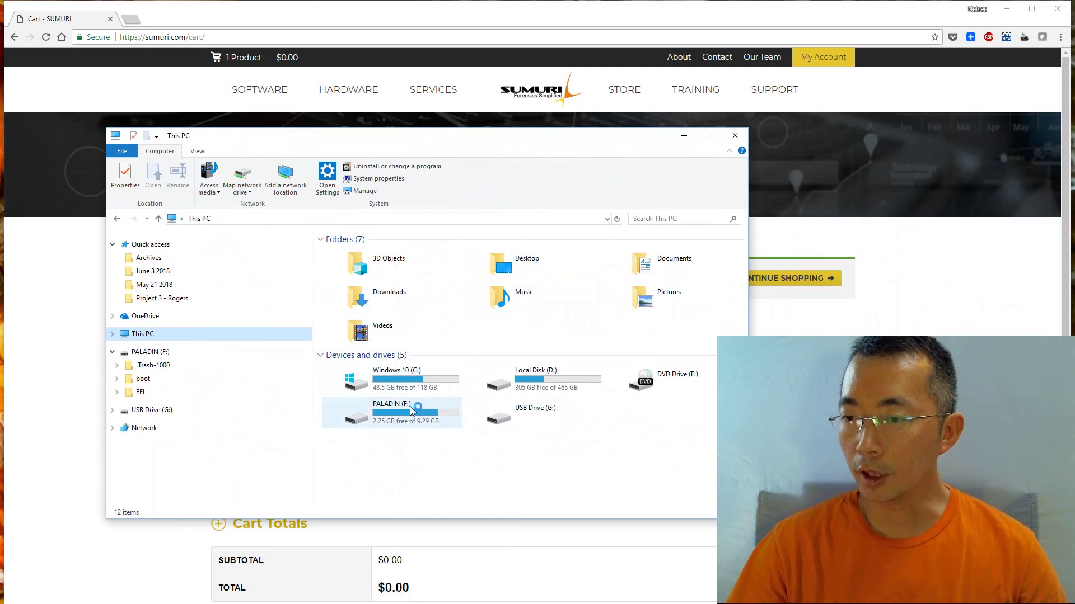
left_click(552, 421)
double_click(552, 419)
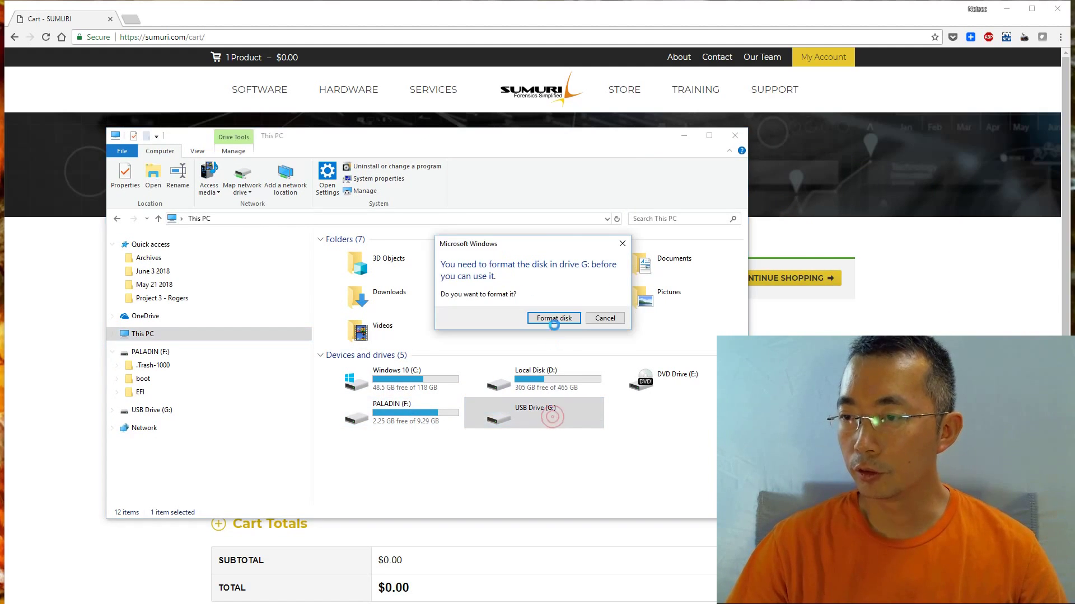
left_click(606, 318)
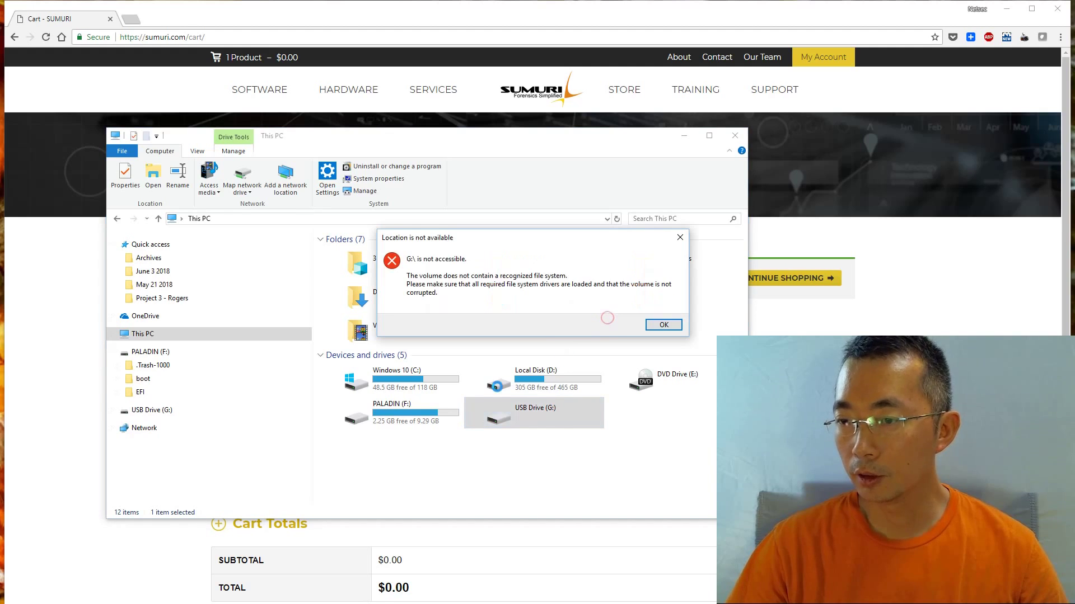
left_click(674, 327)
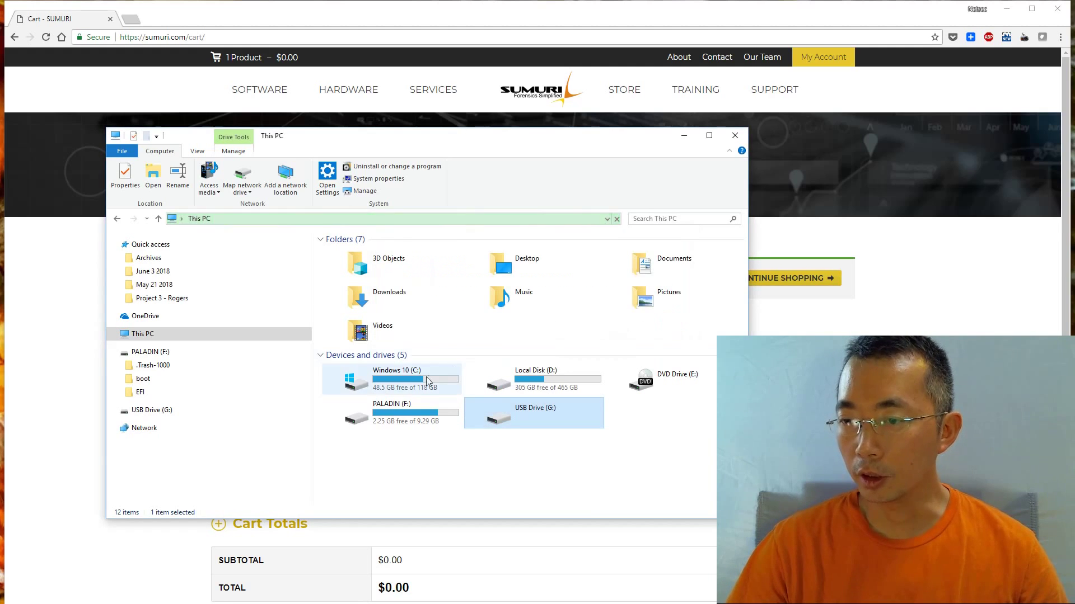
Open the PALADIN (F:) drive and locate the paladin_7.iso disc image.
double_click(413, 408)
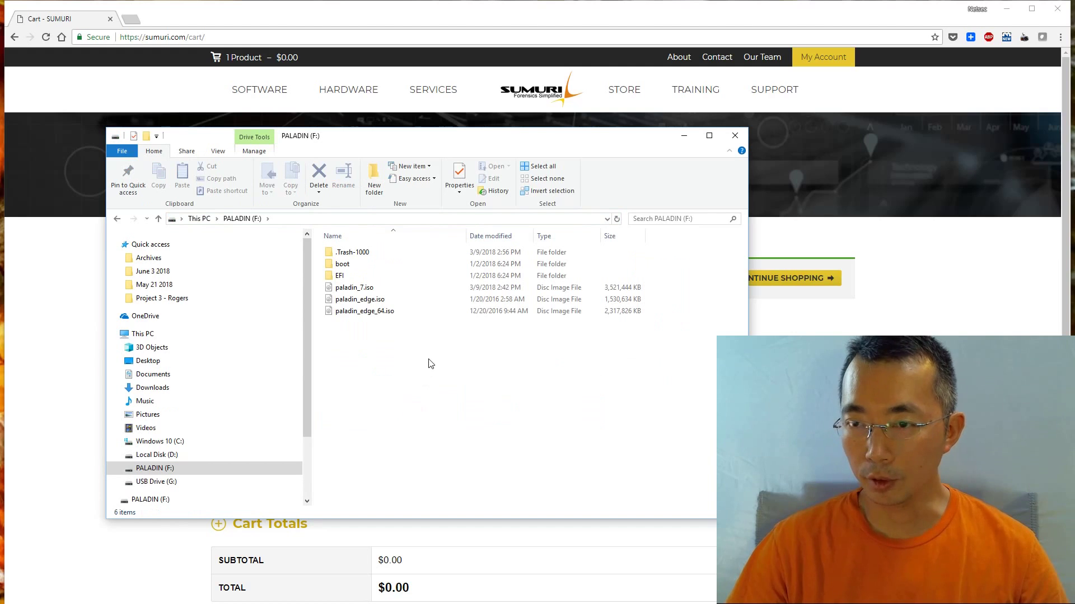
left_click(394, 295)
left_click(393, 288)
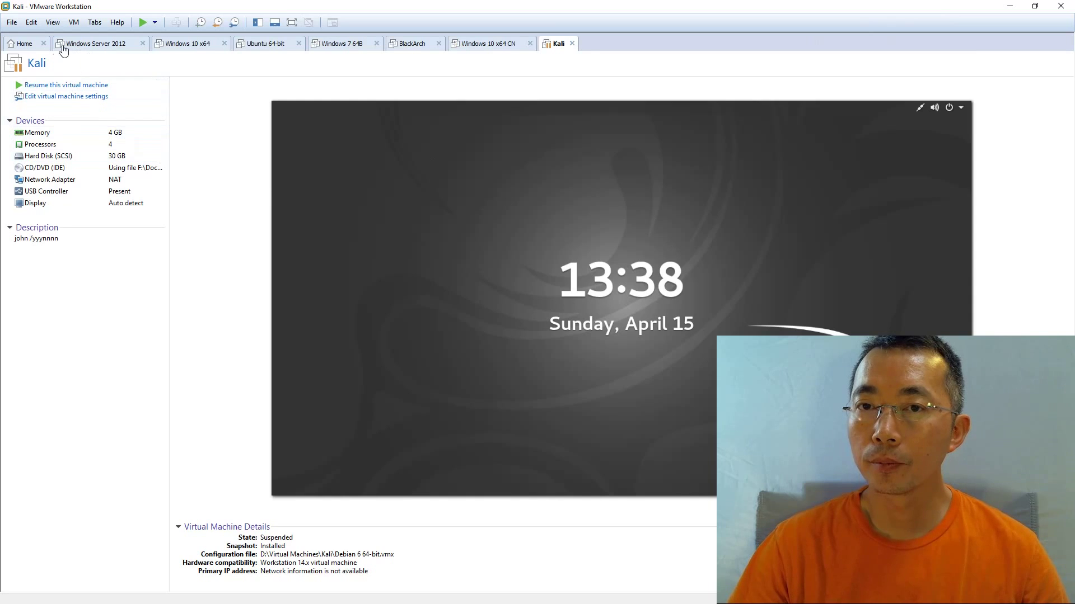
In VMware Workstation, start creating a new virtual machine with the Typical configuration.
left_click(25, 44)
left_click(453, 161)
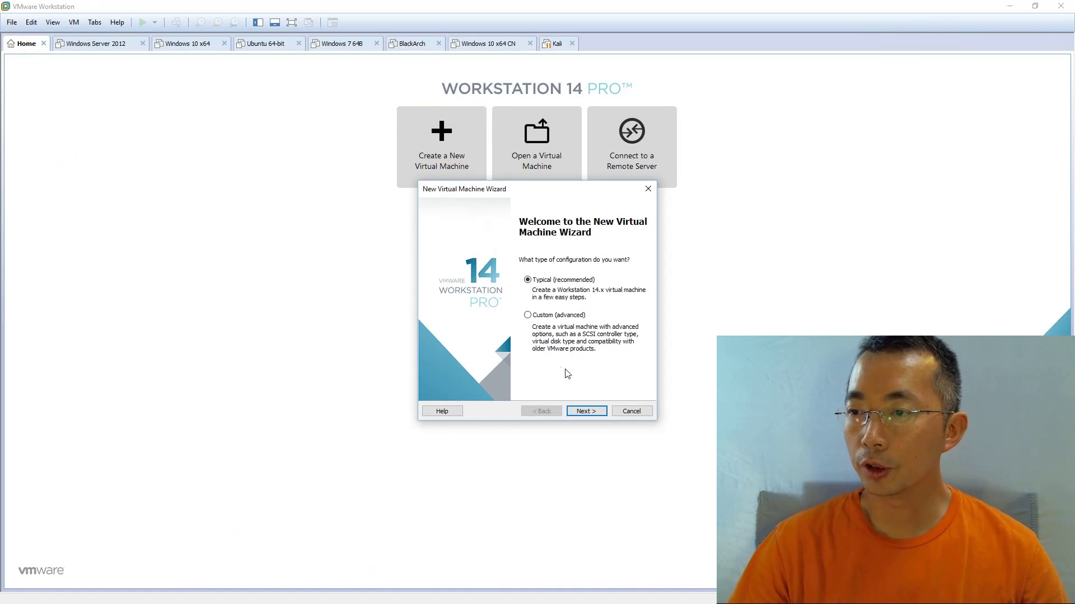
left_click(587, 411)
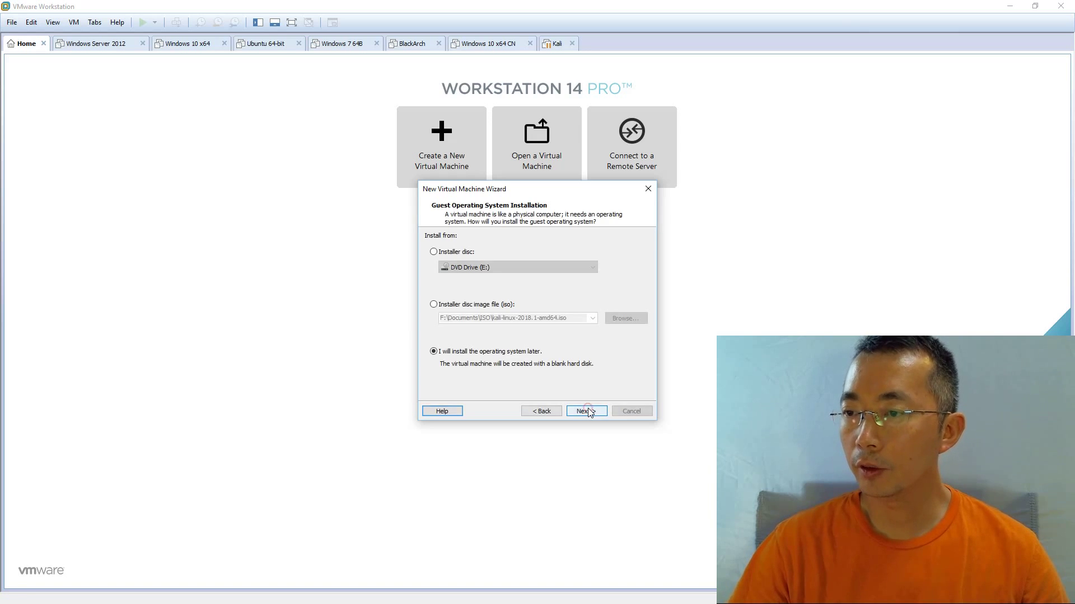
Use paladin_7.iso from the PALADIN (F:) drive as the installer image and accept Linux, version Ubuntu, as the guest operating system.
left_click(493, 304)
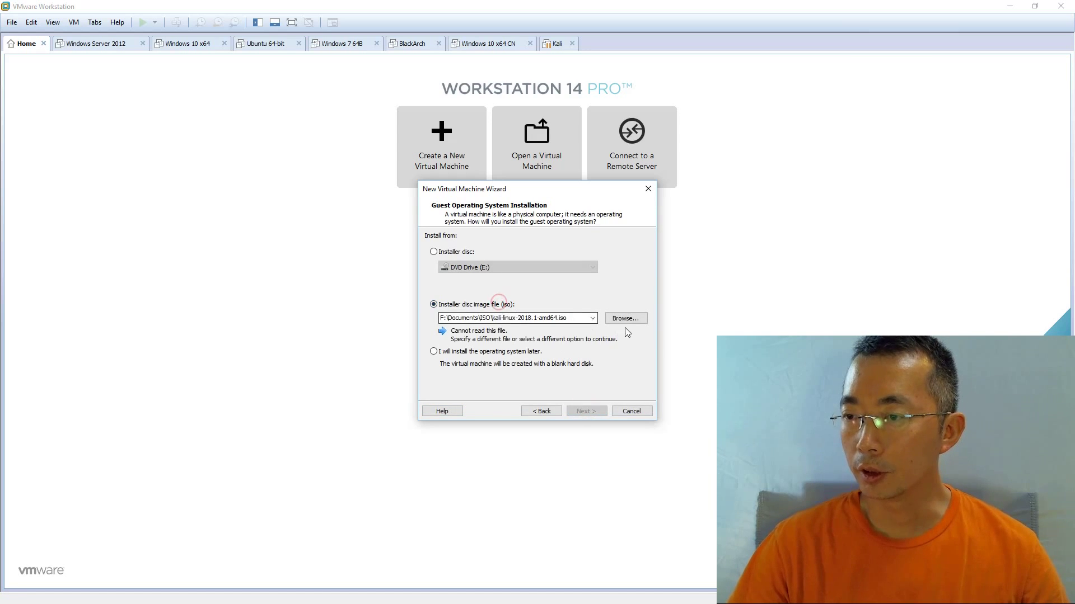
left_click(617, 322)
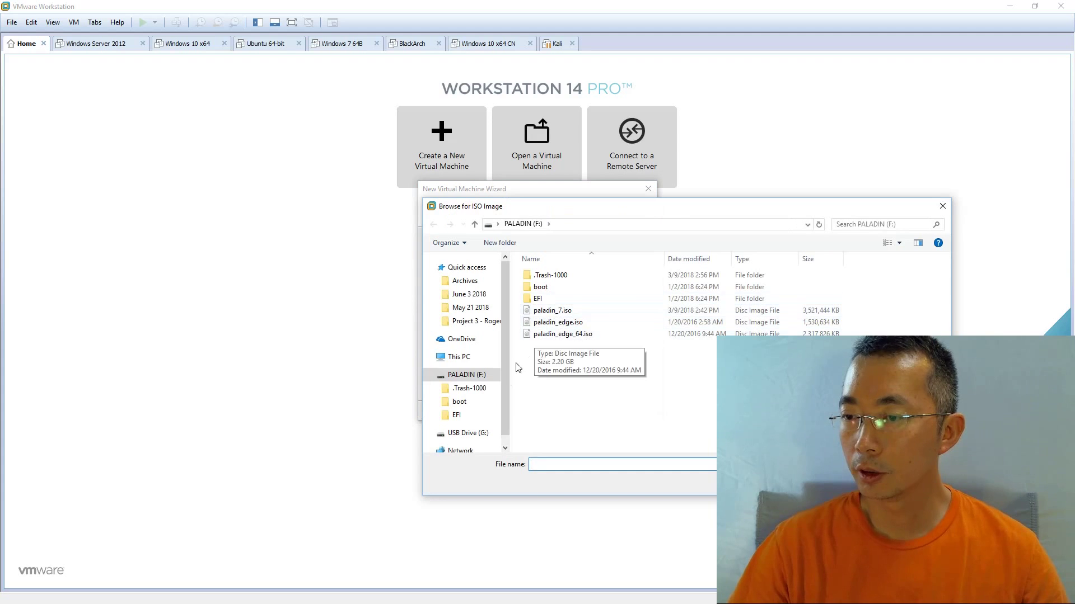
left_click(570, 311)
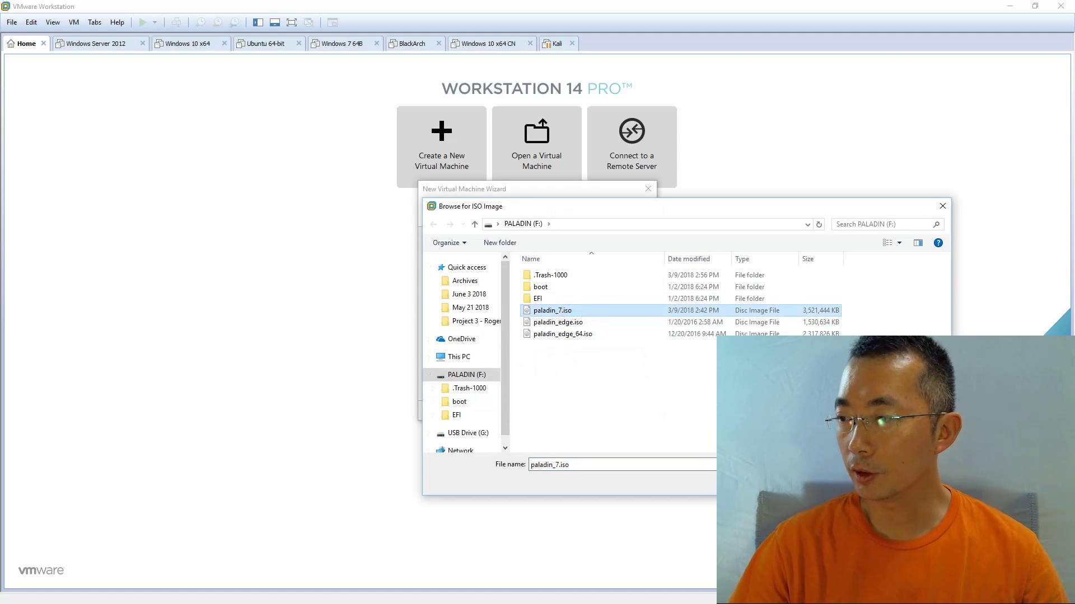
left_click(873, 485)
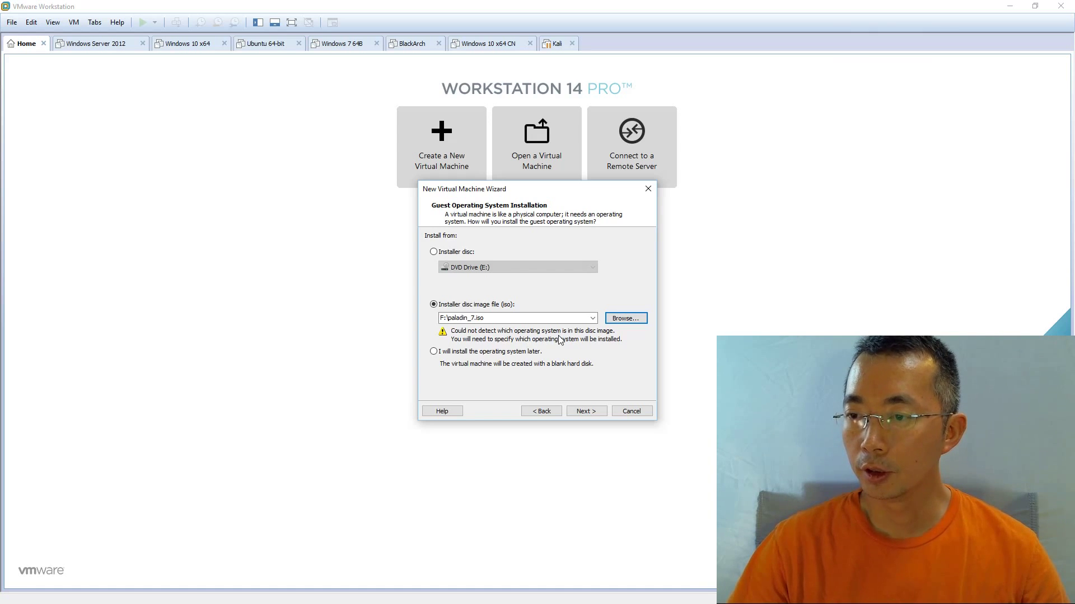
left_click(584, 417)
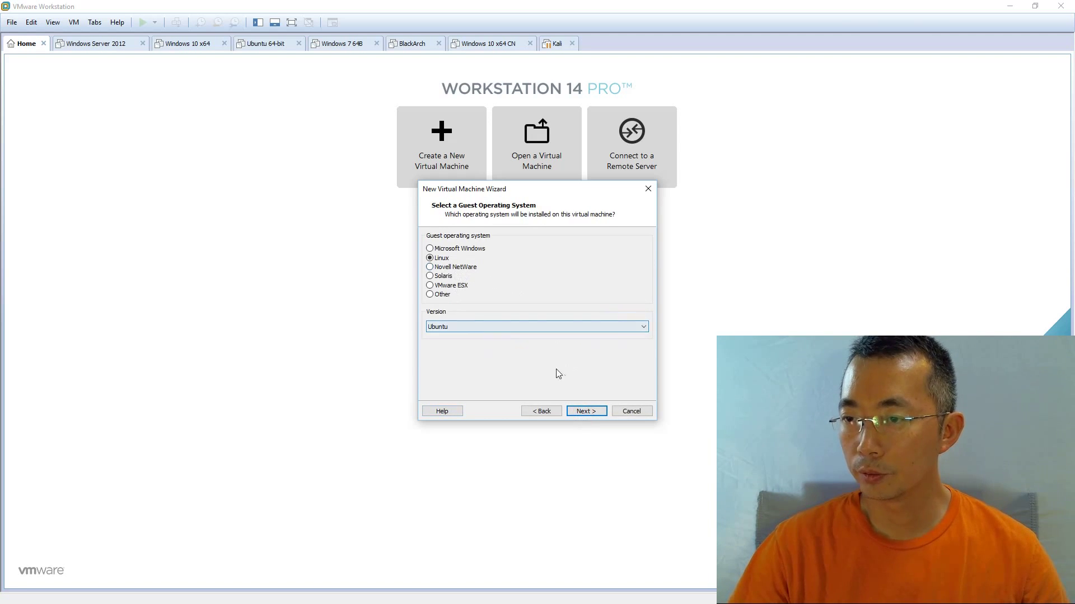
left_click(586, 412)
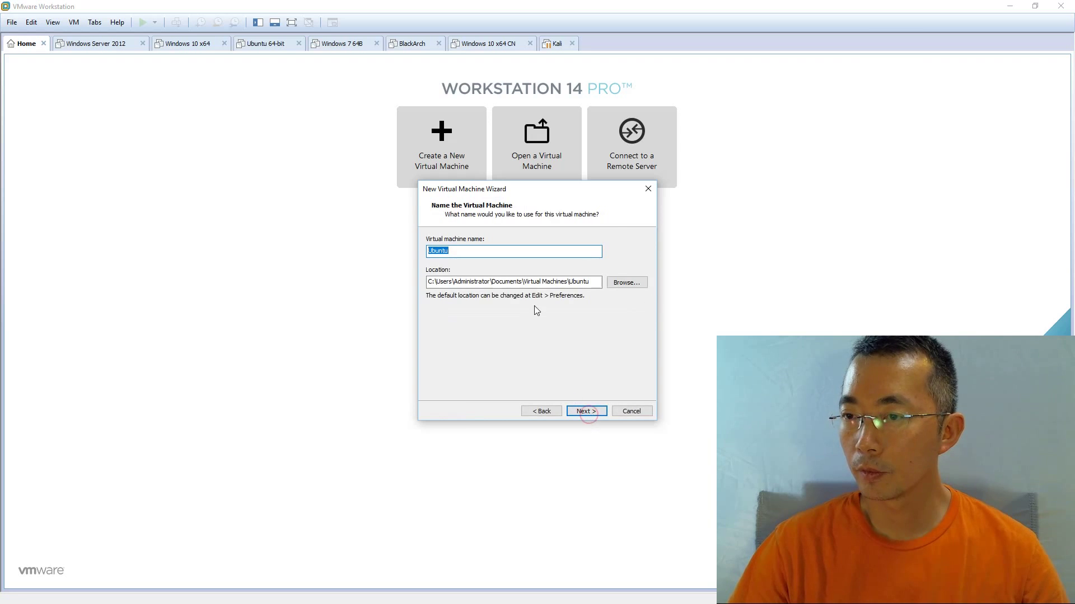
Set the virtual machine location to a new folder named Paladin inside Virtual Machines on Local Disk (D:).
left_click(627, 283)
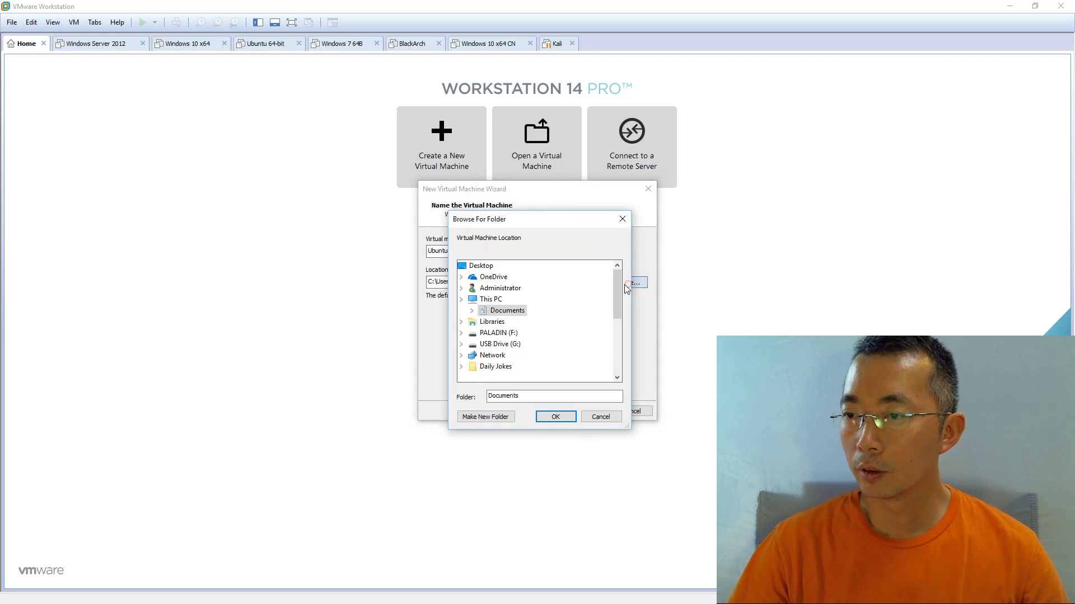
scroll(608, 357, "down", 3)
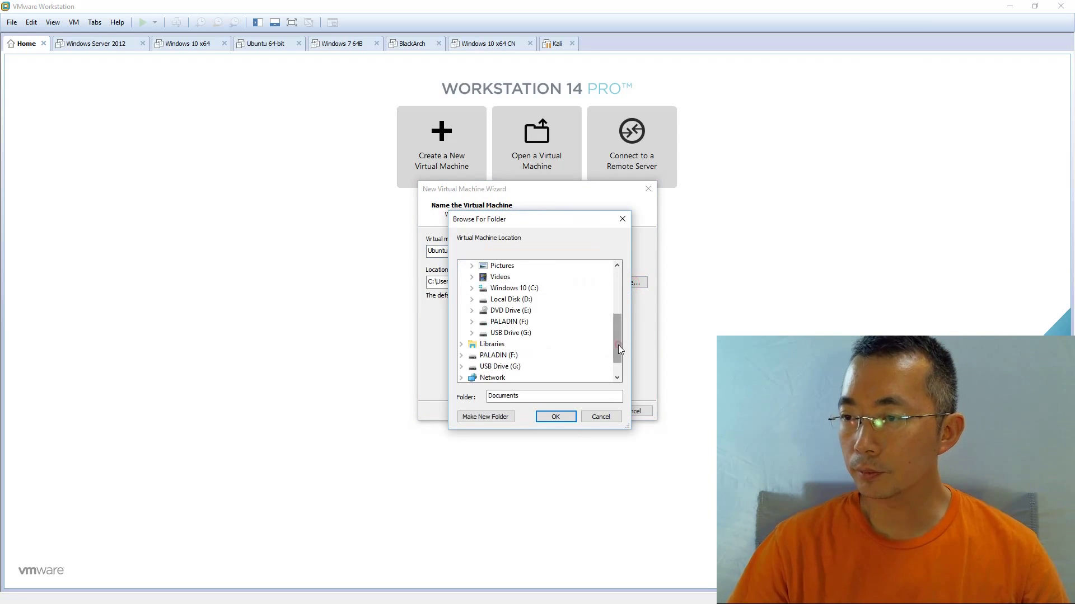
double_click(529, 303)
scroll(538, 326, "down", 3)
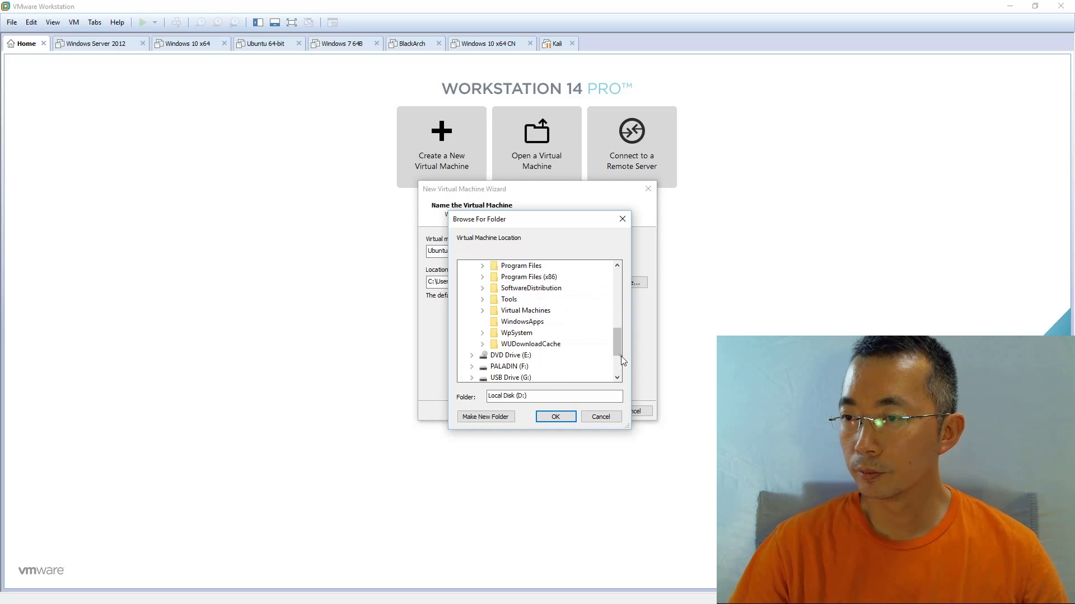
double_click(530, 313)
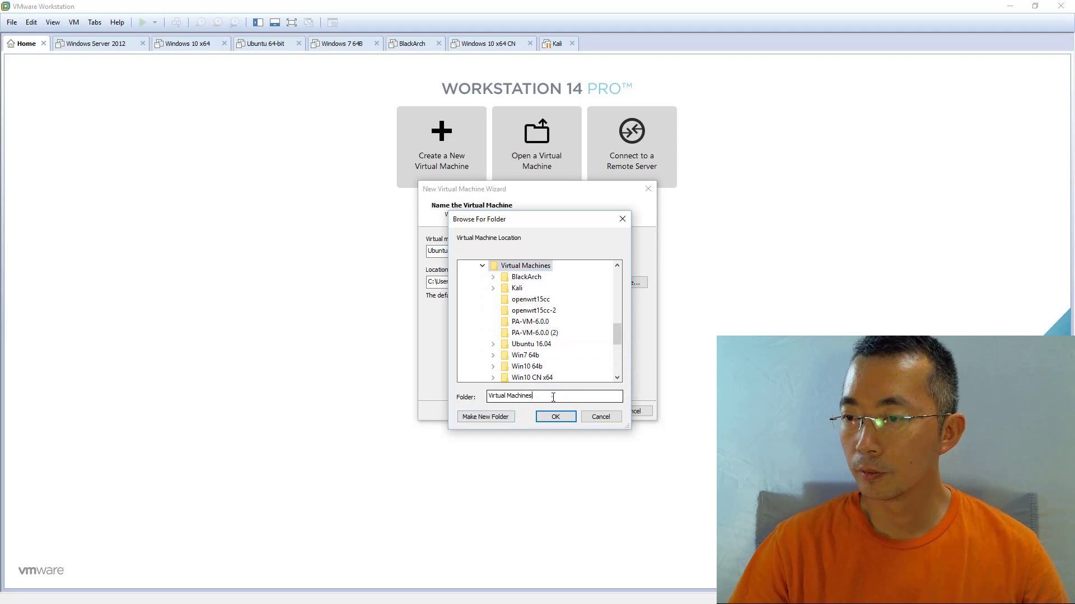
left_click(506, 416)
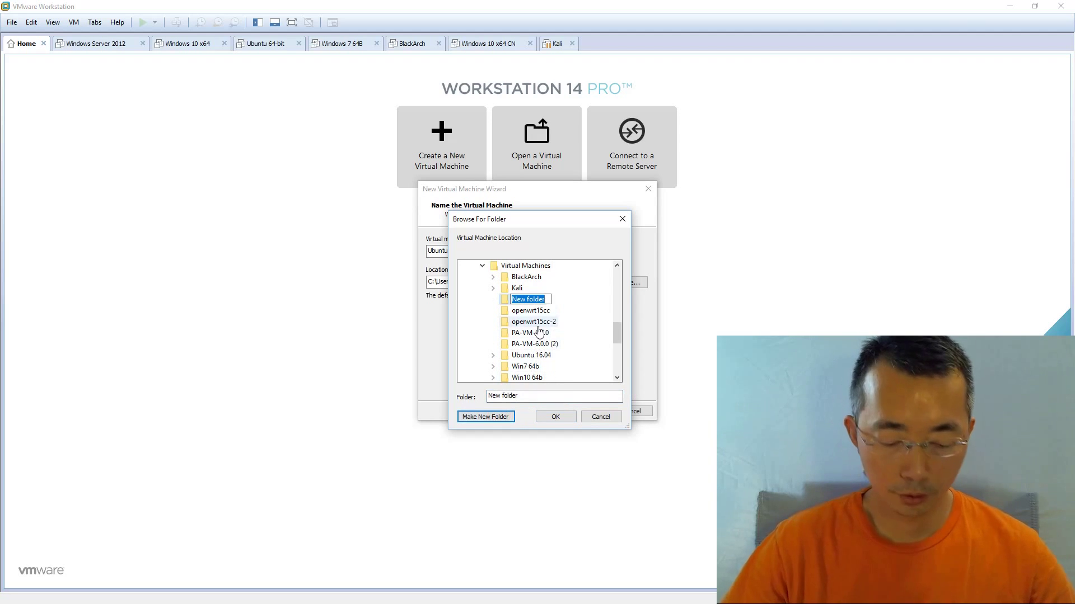
type("Pa")
type("r")
key("BackSpace")
type("ladin")
key("Return")
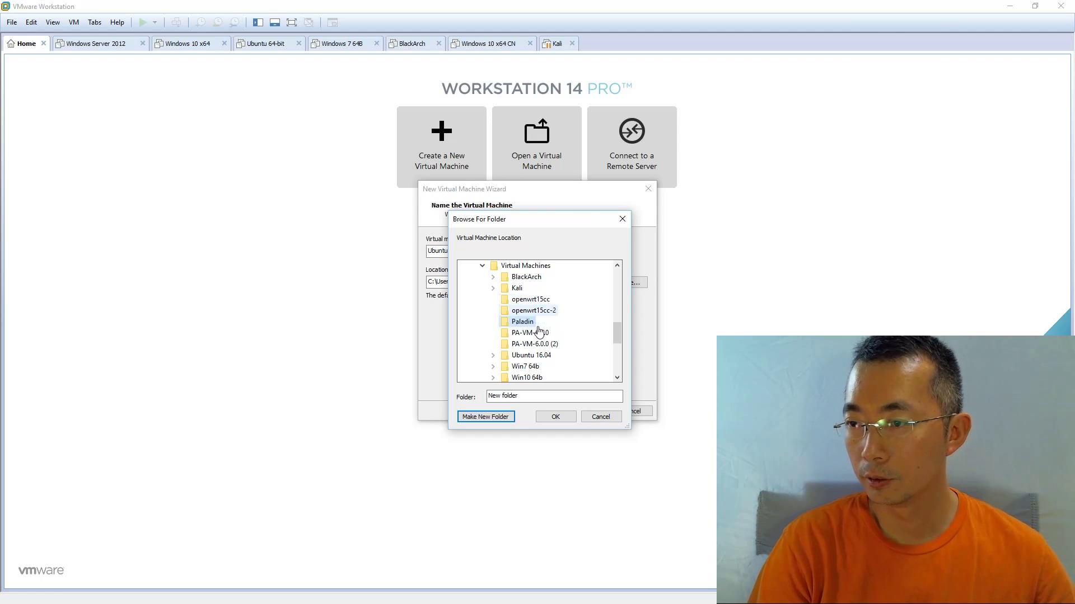
key("Return")
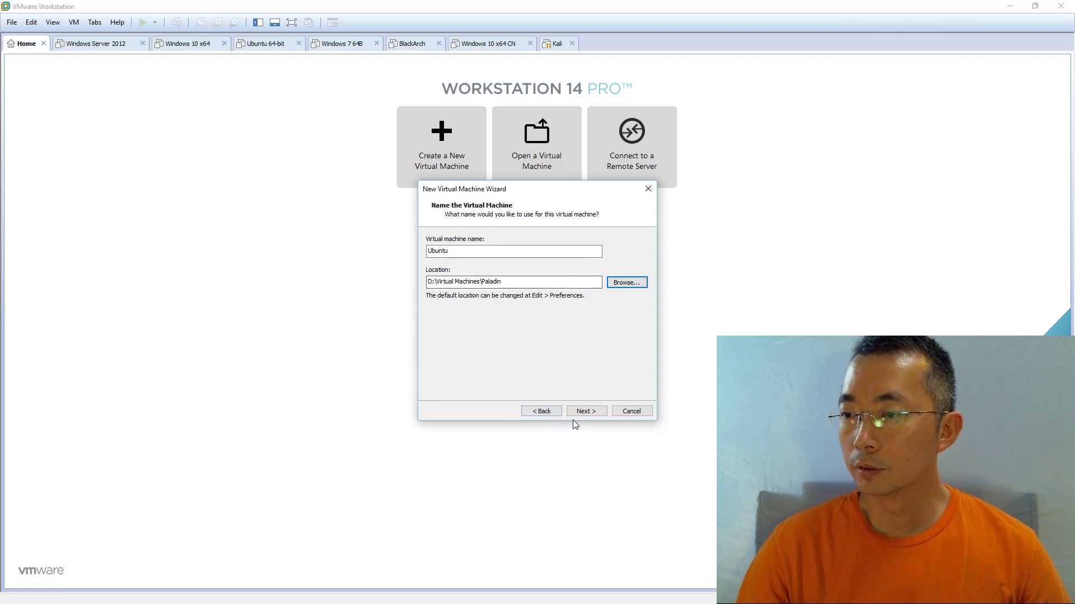
Name the virtual machine Paladin7 and give it a 60 GB maximum disk size, split into multiple files.
double_click(438, 250)
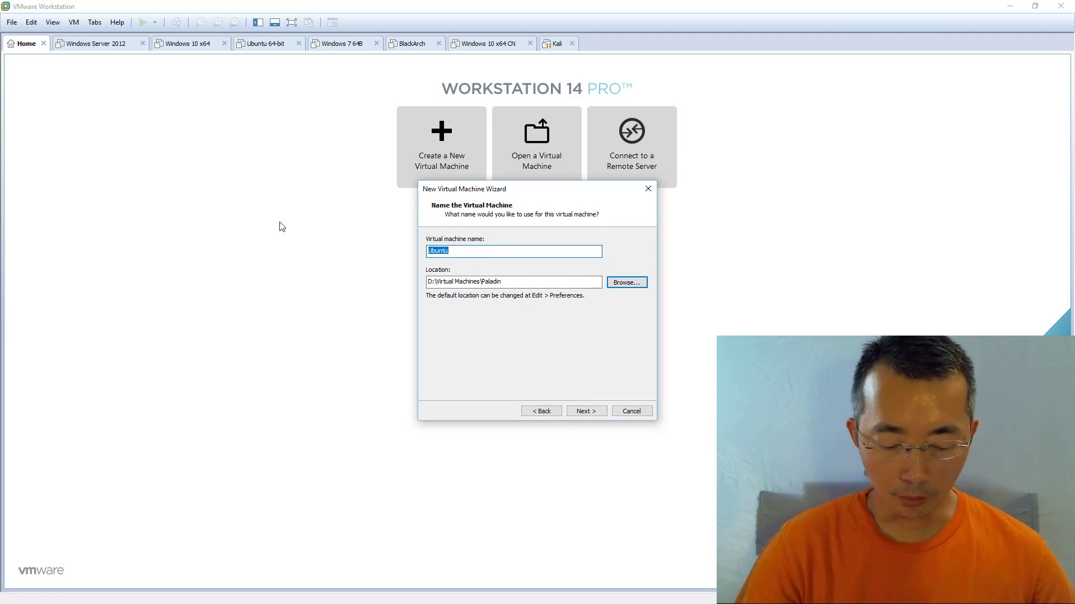
type("Paladin7")
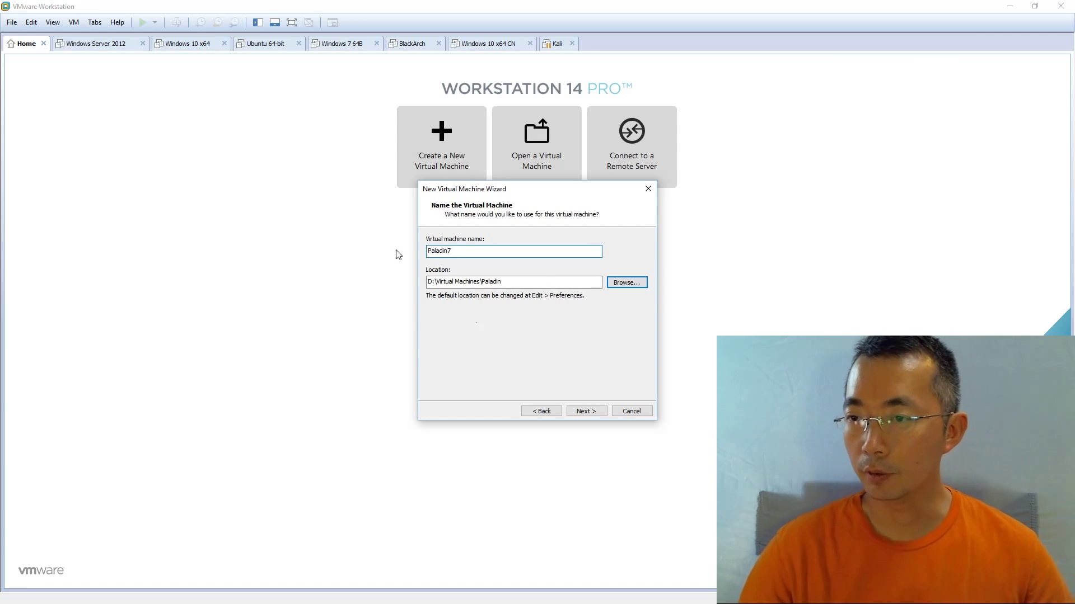
left_click(584, 412)
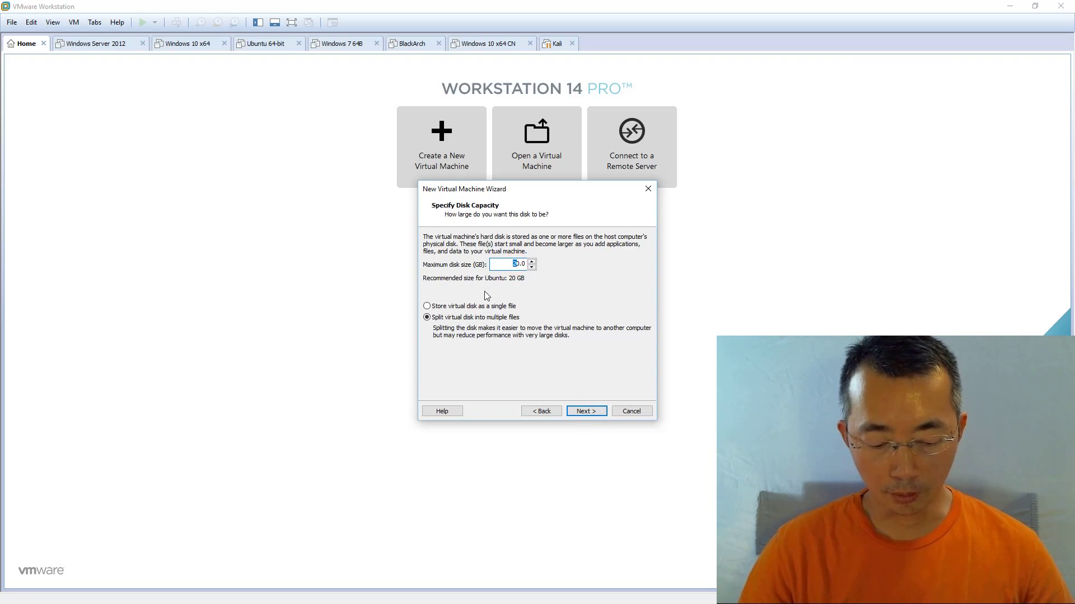
type("6")
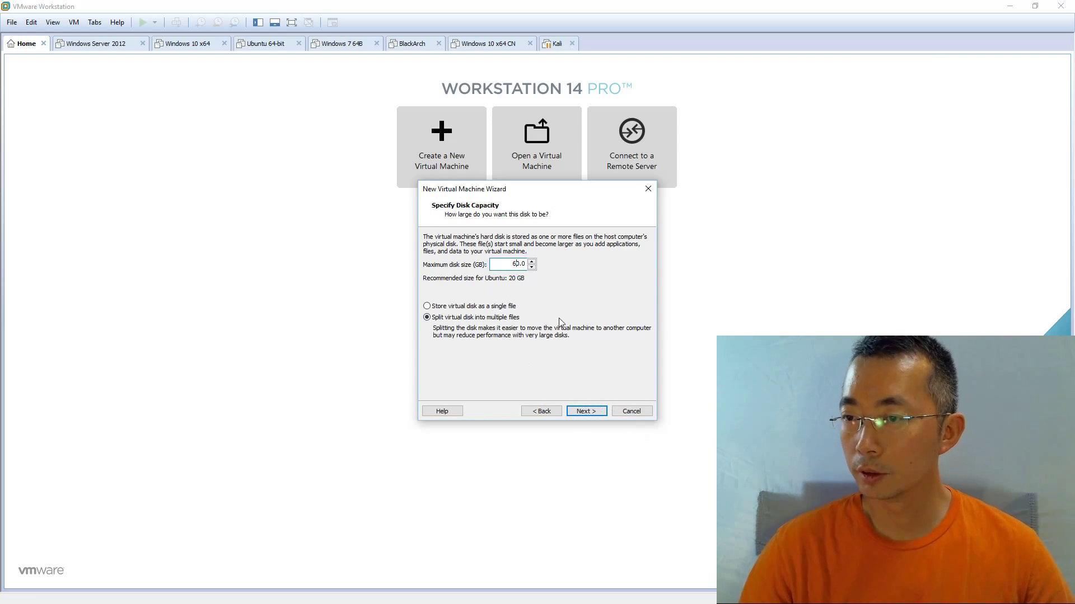
left_click(583, 412)
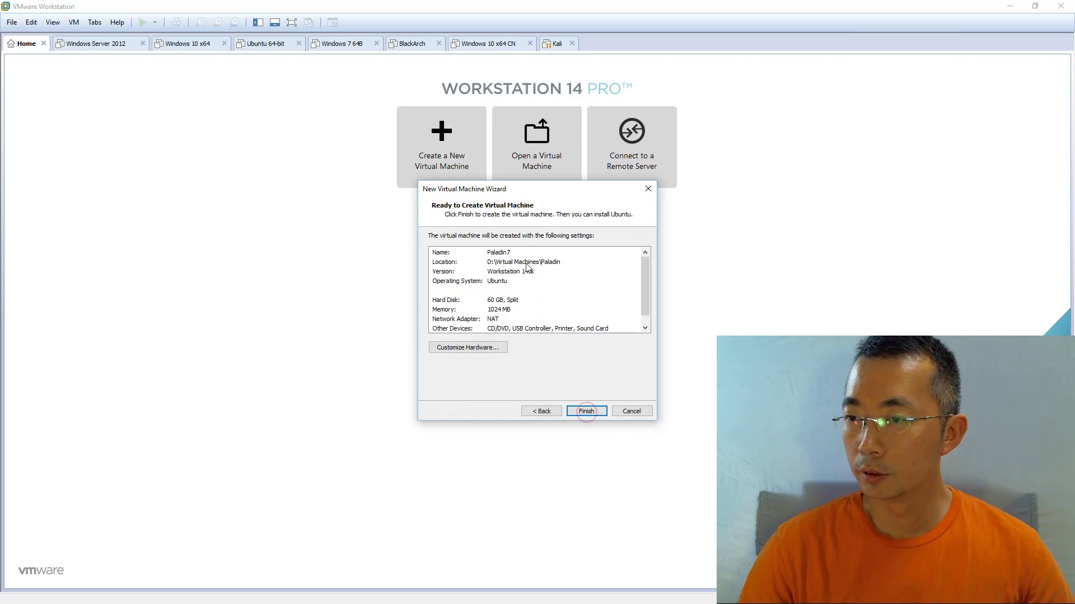
Customize the new machine's hardware by setting its memory to 4096 MB.
left_click(485, 347)
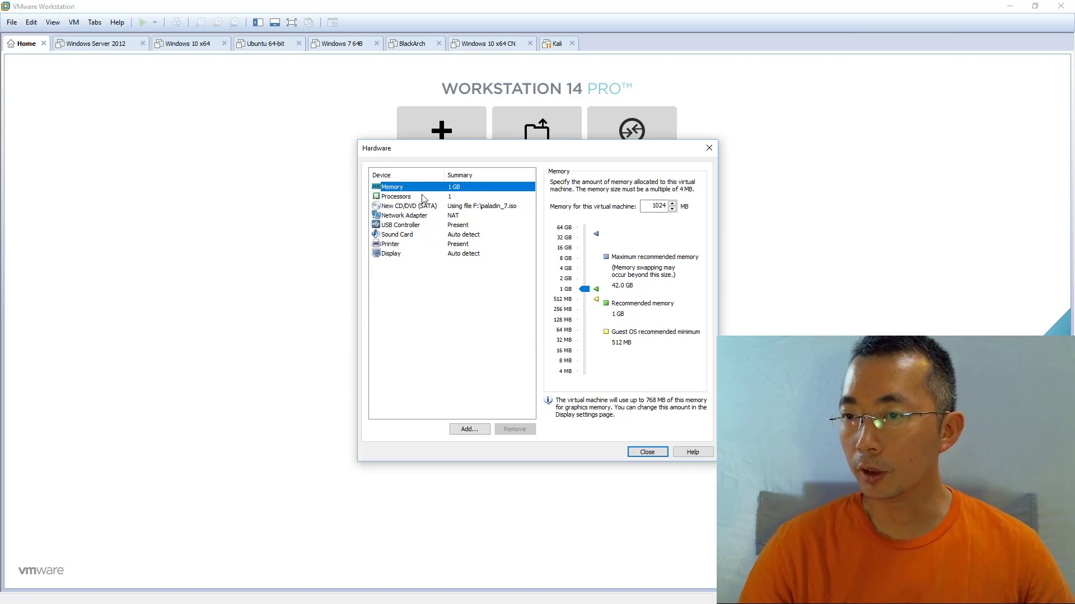
double_click(651, 207)
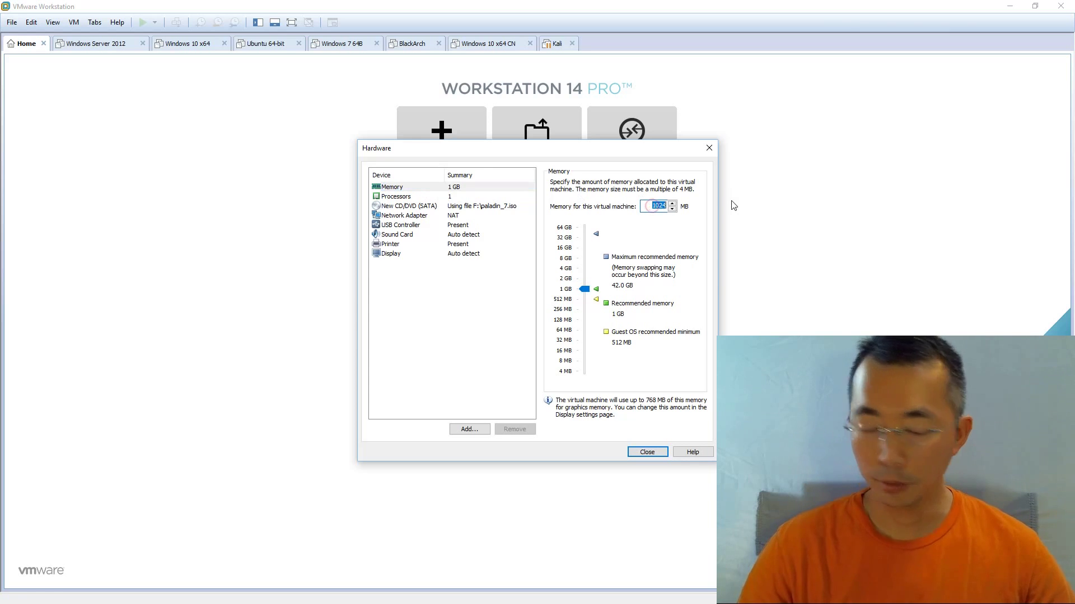
type("4096")
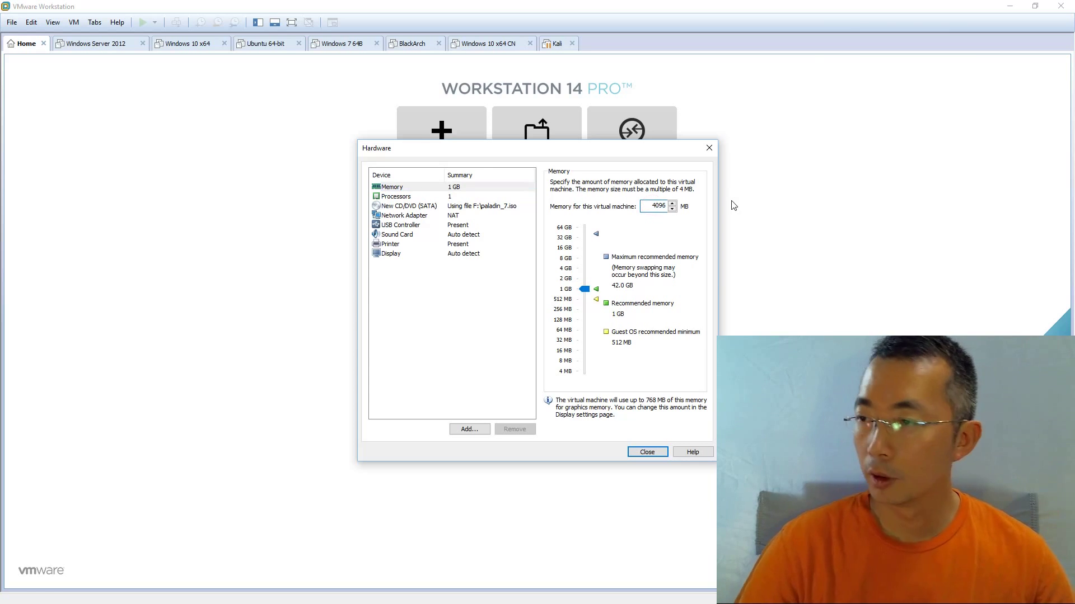
Set the machine to 2 processors with 2 cores per processor.
left_click(445, 196)
left_click(667, 186)
left_click(669, 202)
left_click(668, 198)
left_click(665, 215)
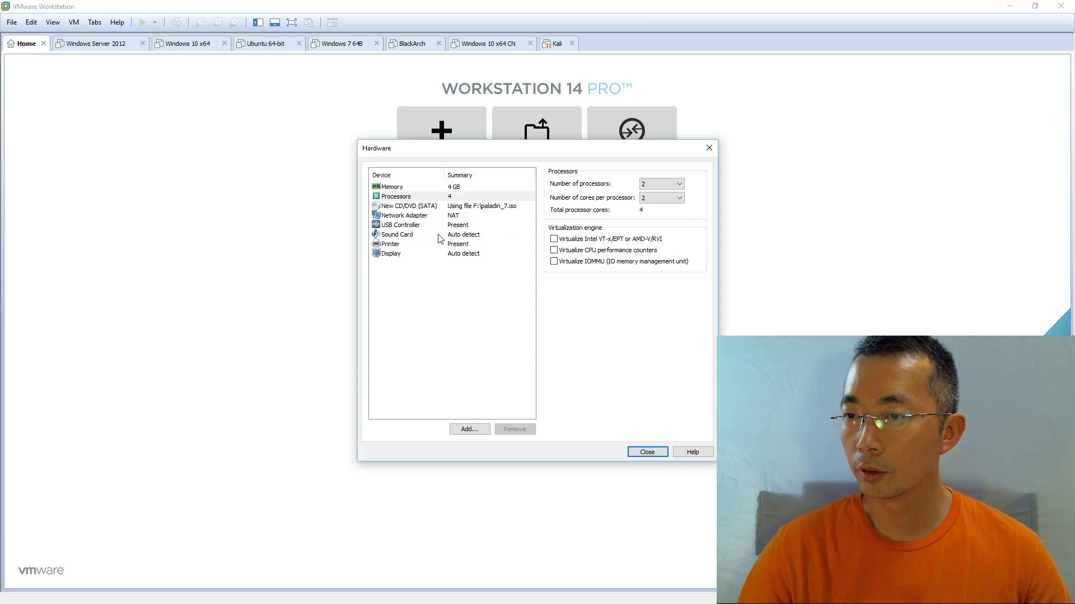
Remove the sound card and the printer from the virtual machine's hardware.
left_click(457, 235)
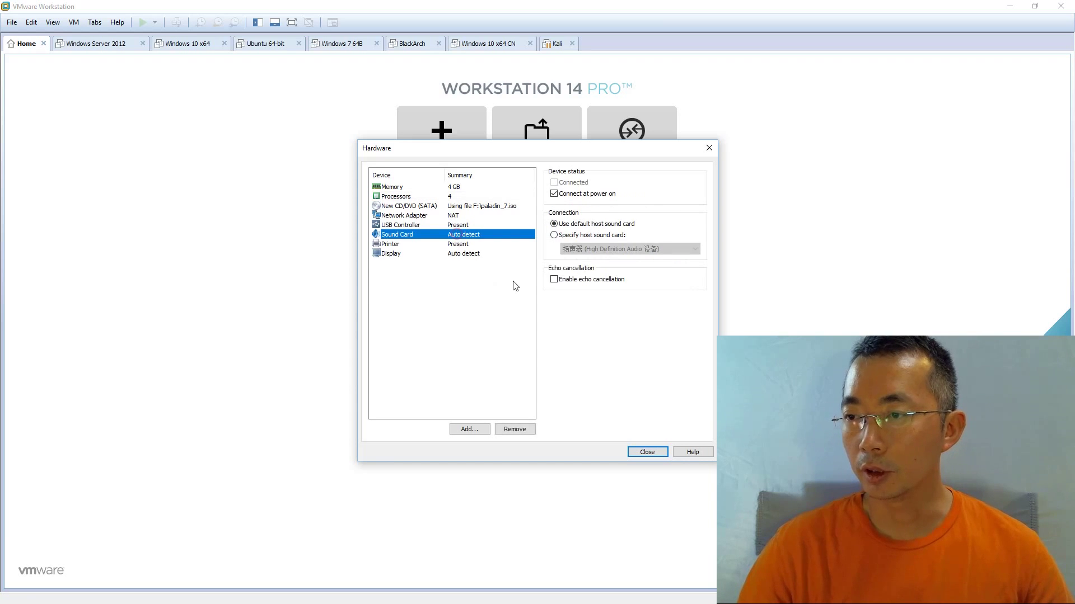
left_click(514, 429)
left_click(458, 238)
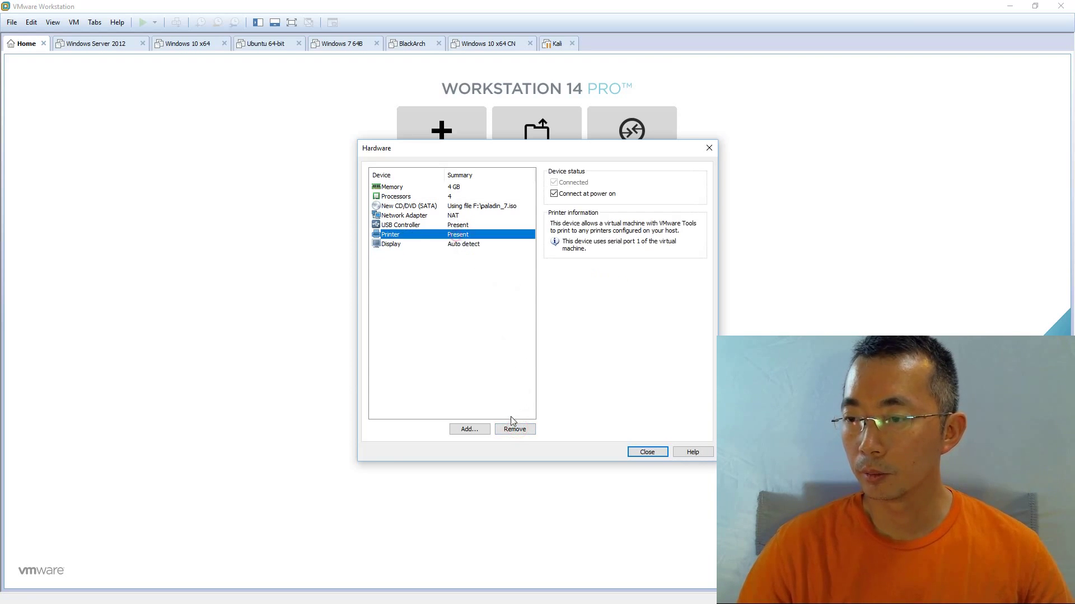
left_click(514, 429)
Close the hardware customization, finish creating the Paladin7 virtual machine and power it on.
left_click(400, 225)
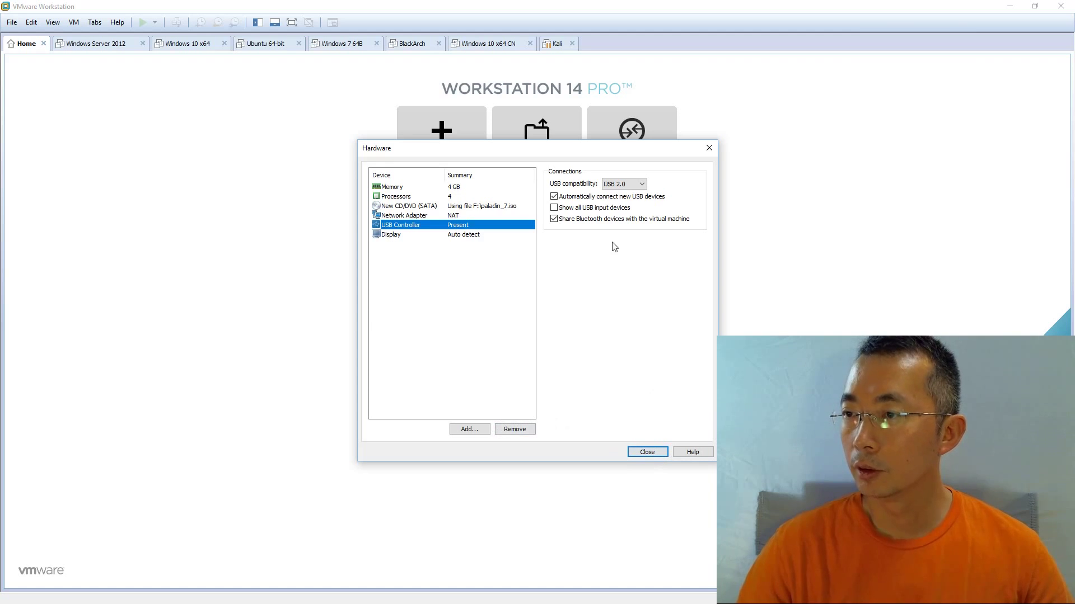
left_click(644, 451)
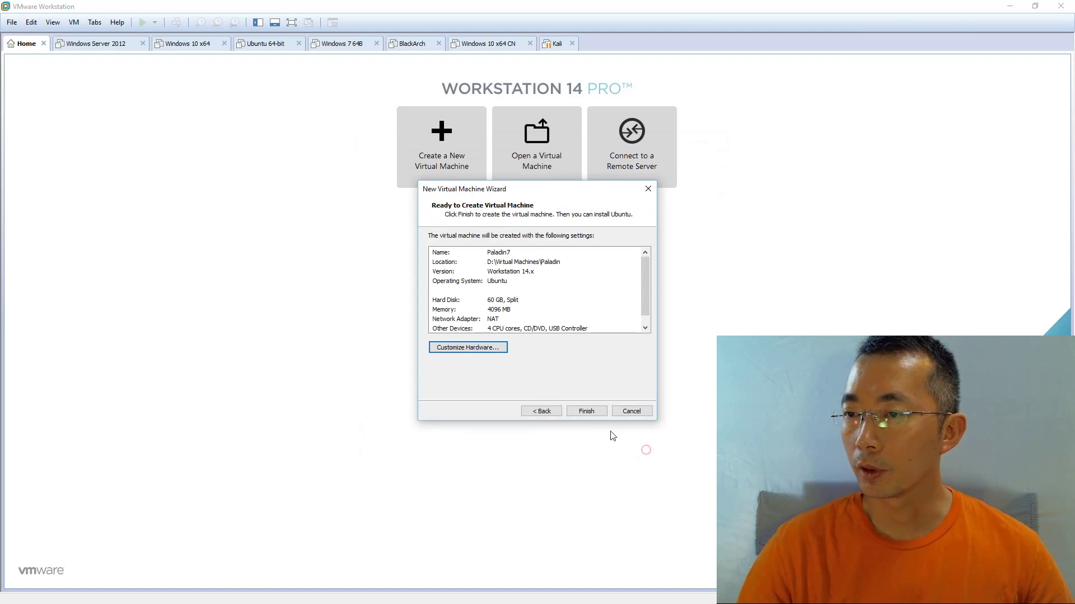
left_click(577, 413)
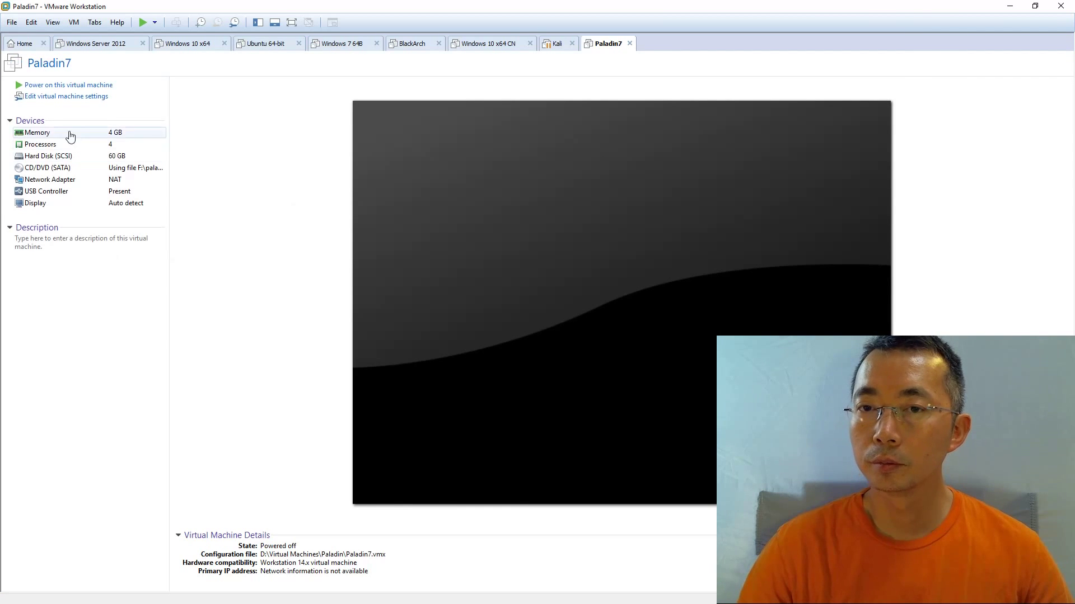
left_click(112, 85)
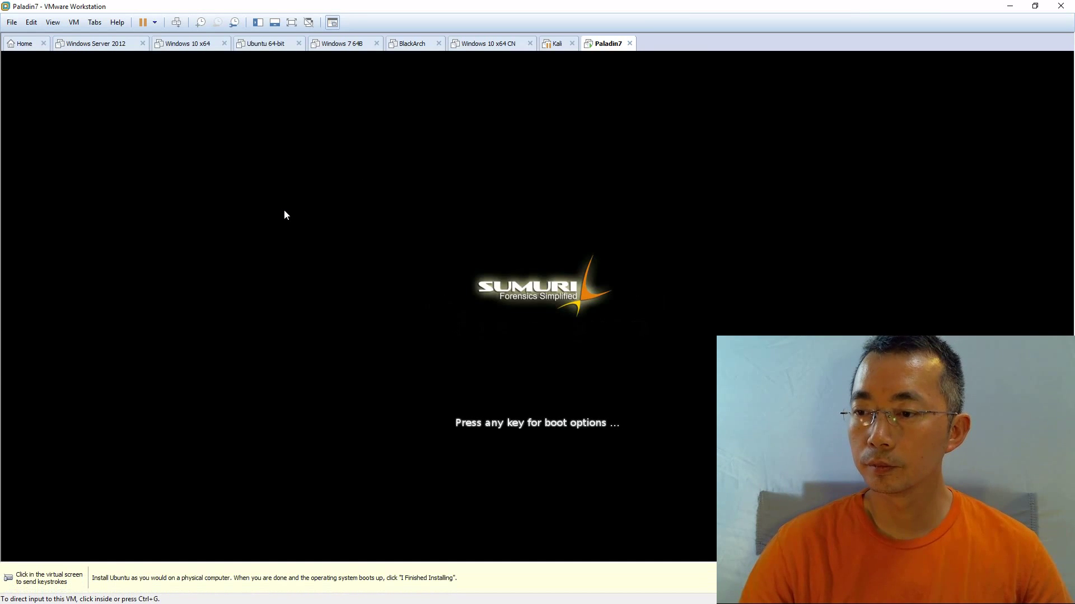
Interrupt the boot to reach the boot options, choose English as the language and leave the boot menu.
left_click(489, 297)
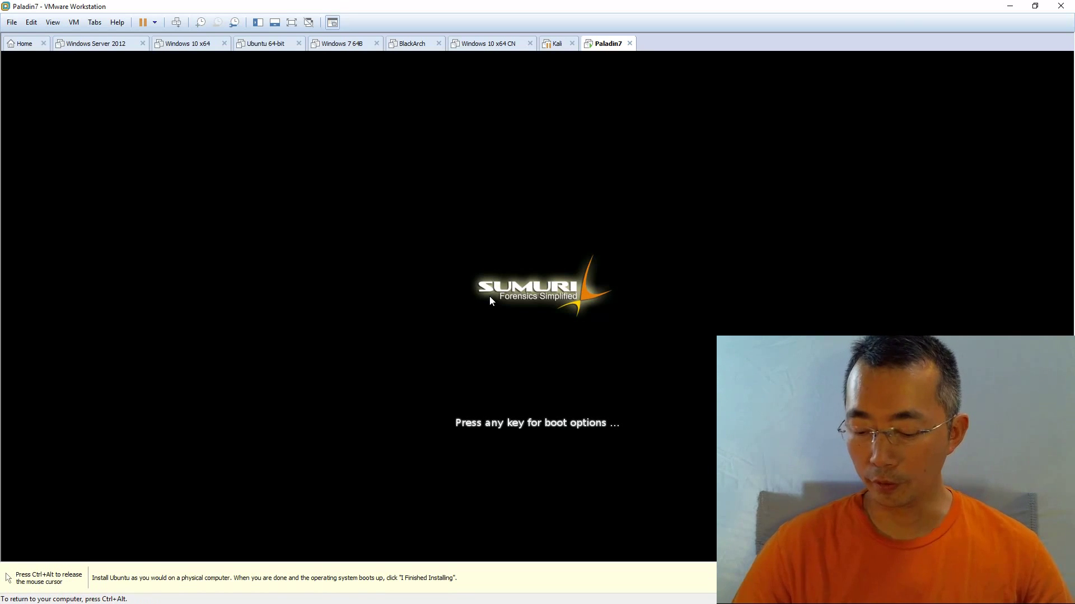
key("space")
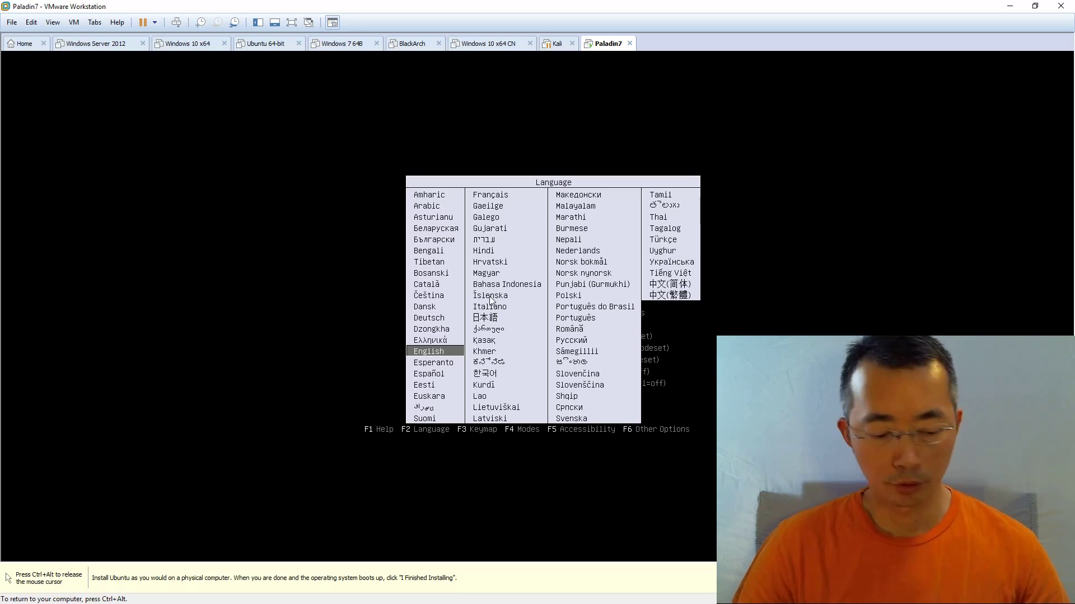
key("Return")
key("Escape")
left_click(492, 301)
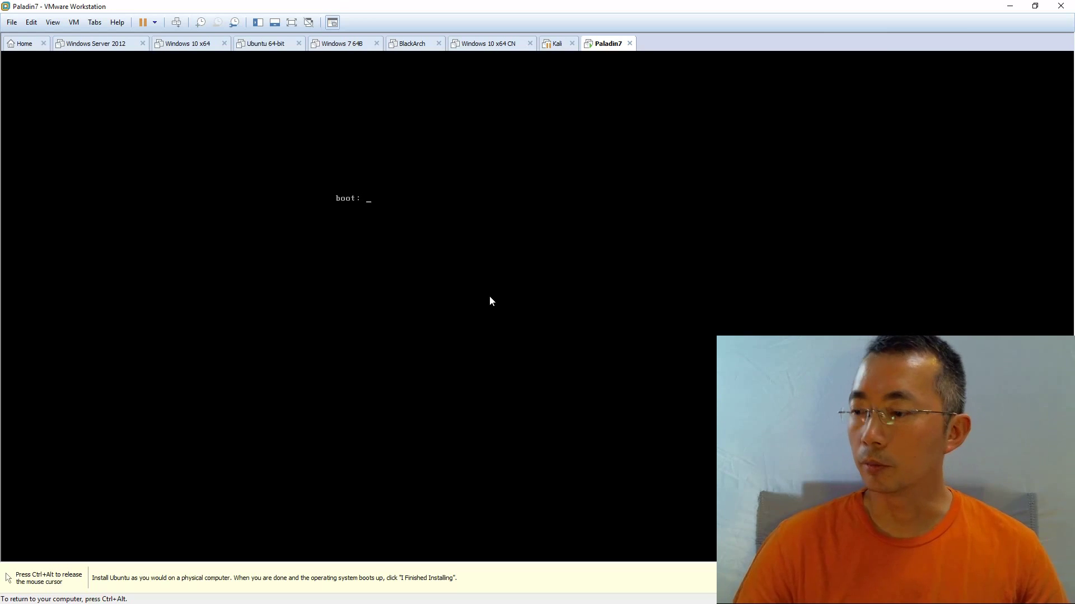
Release the input from the virtual machine and restart its guest system so it boots into PALADIN.
key("ctrl+alt")
left_click(74, 23)
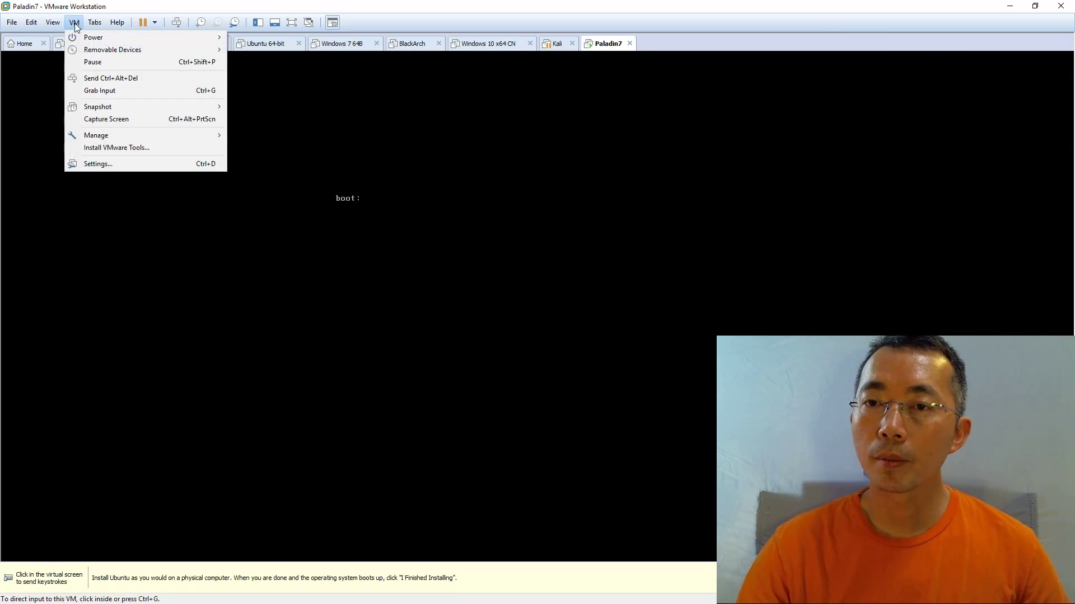
mouse_move(128, 37)
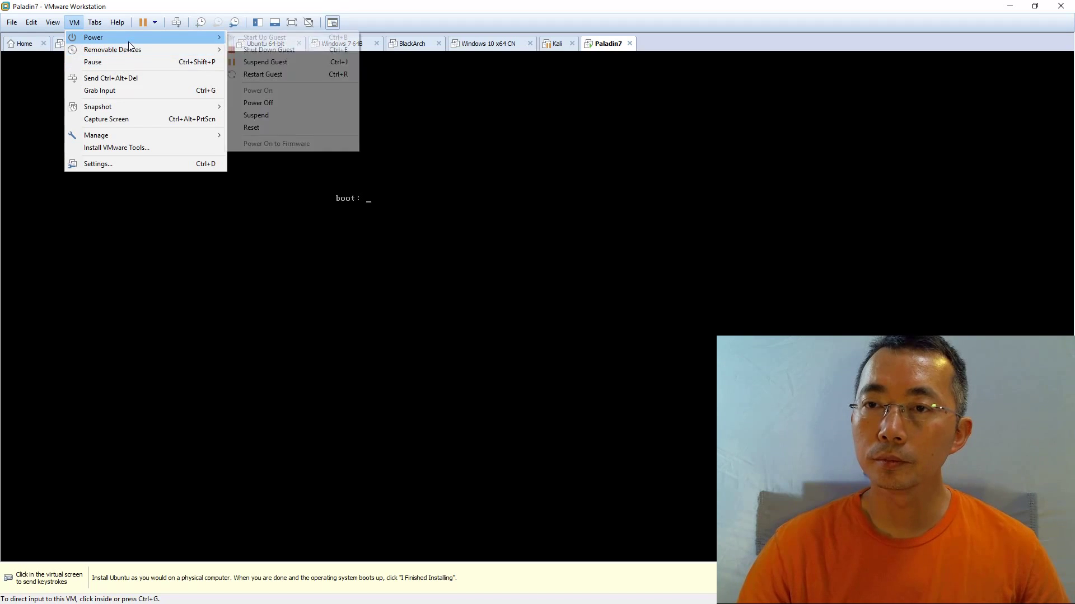
left_click(284, 76)
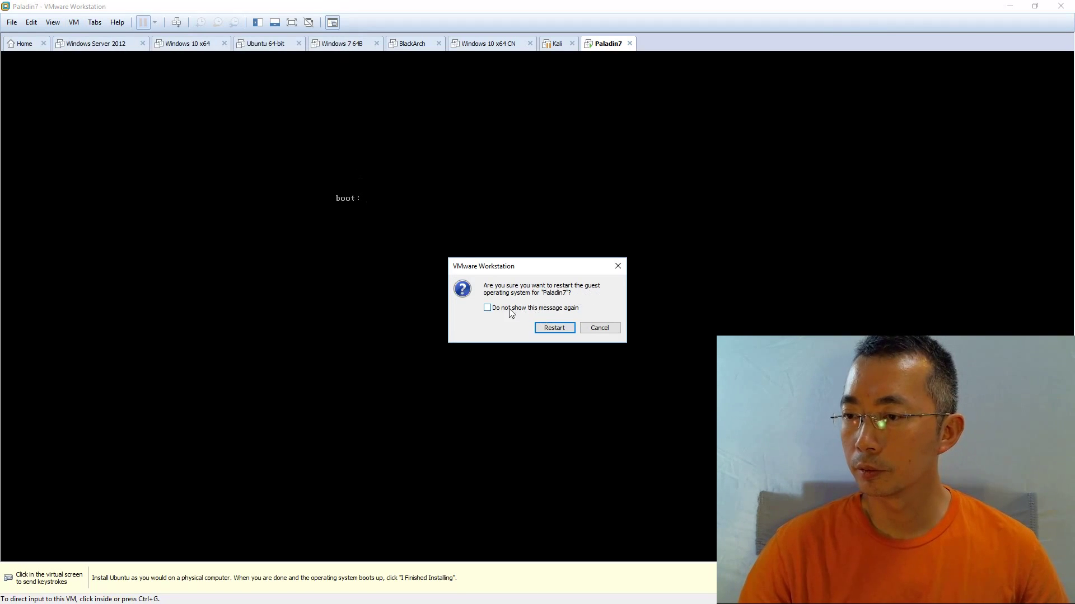
left_click(549, 329)
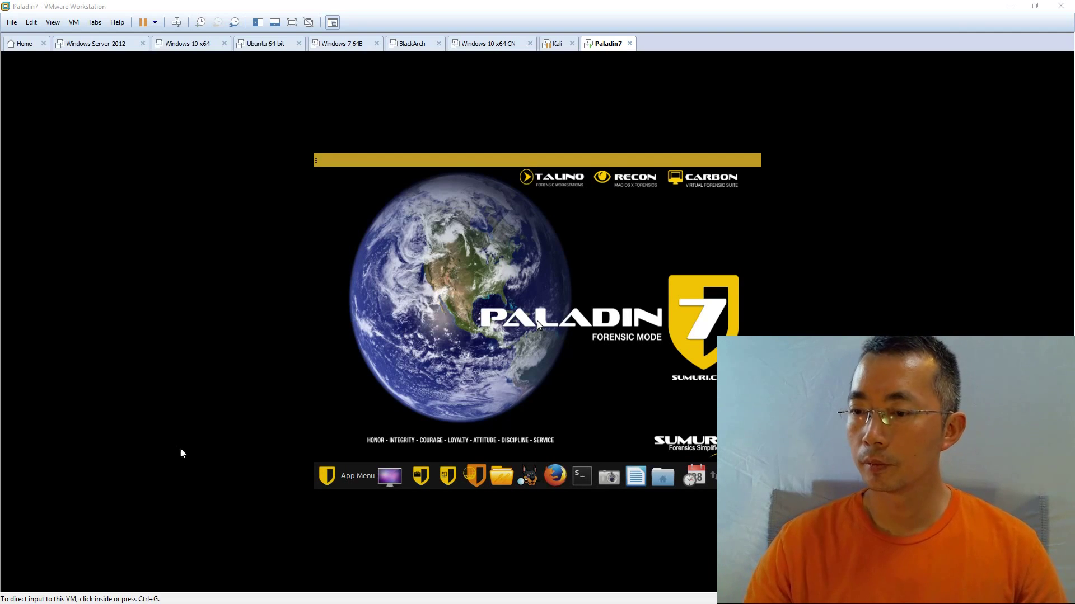
Set the PALADIN display resolution to 1280x1024, apply it and close the display settings.
left_click(385, 488)
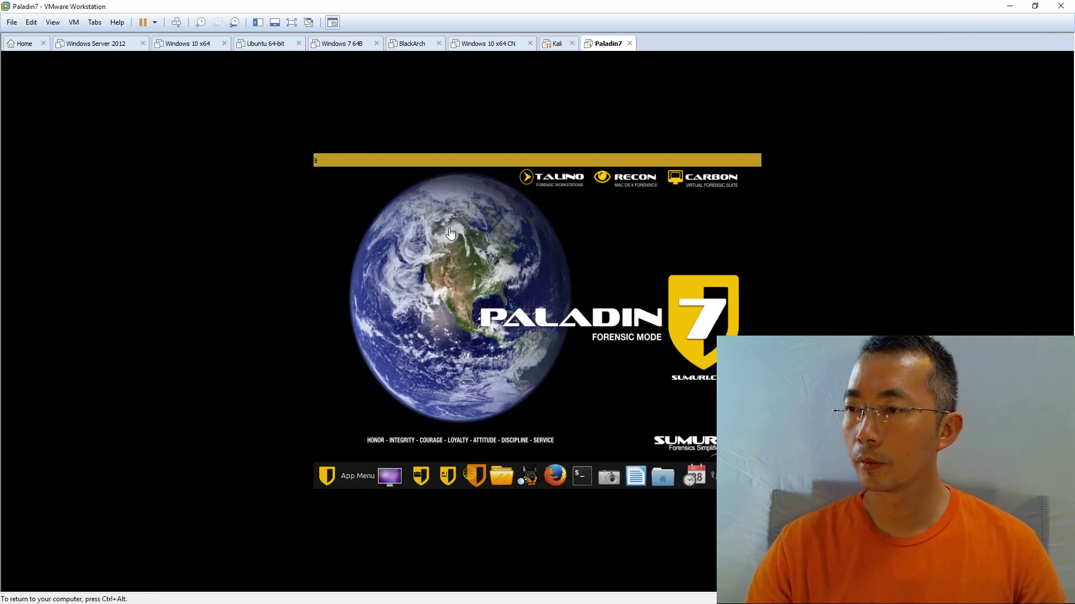
left_click(387, 485)
left_click(642, 303)
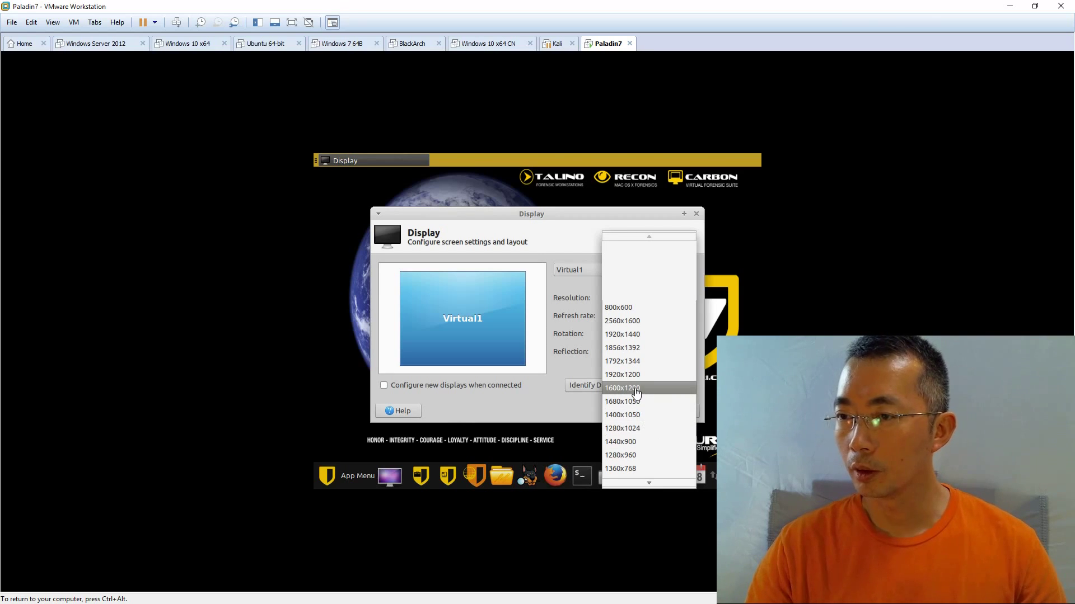
left_click(632, 441)
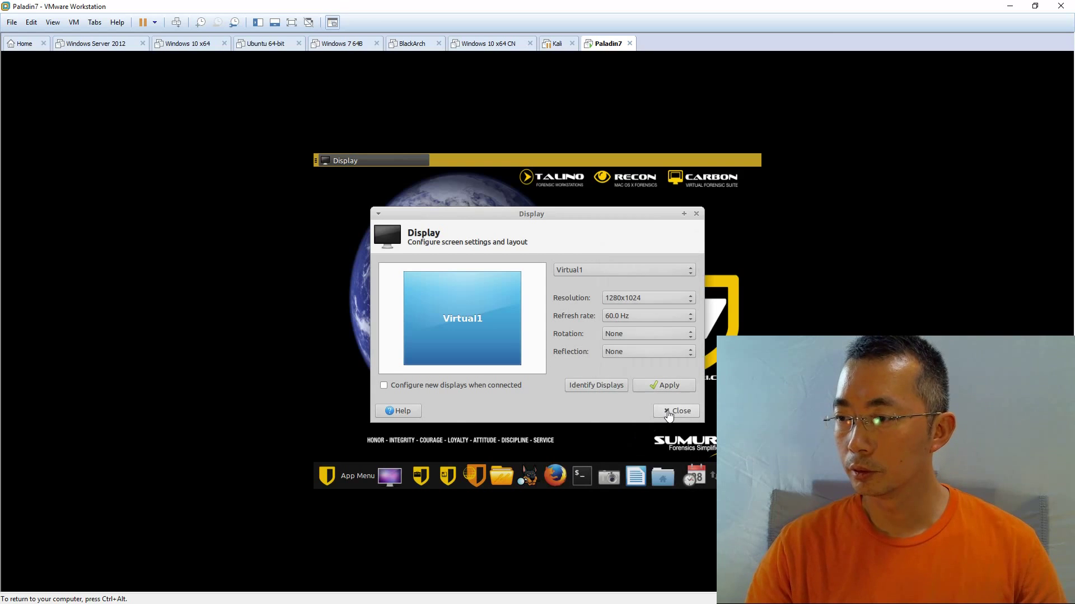
left_click(666, 388)
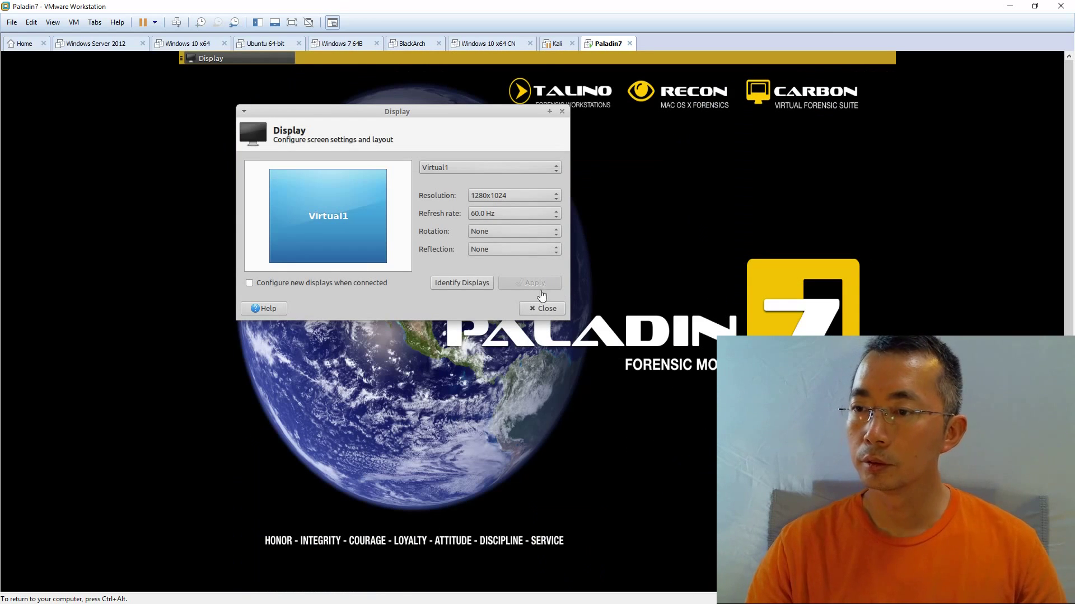
left_click(540, 308)
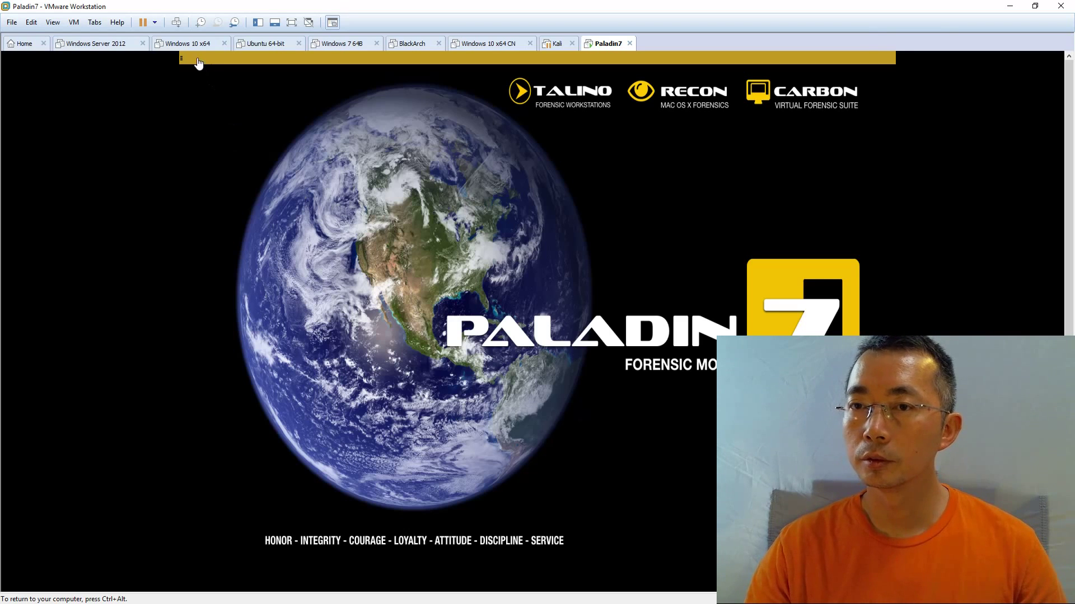
Look through the PALADIN application menu's favorites and settings categories and the menu's own panel options.
key("ctrl+alt")
left_click_drag(1063, 305, 1067, 335)
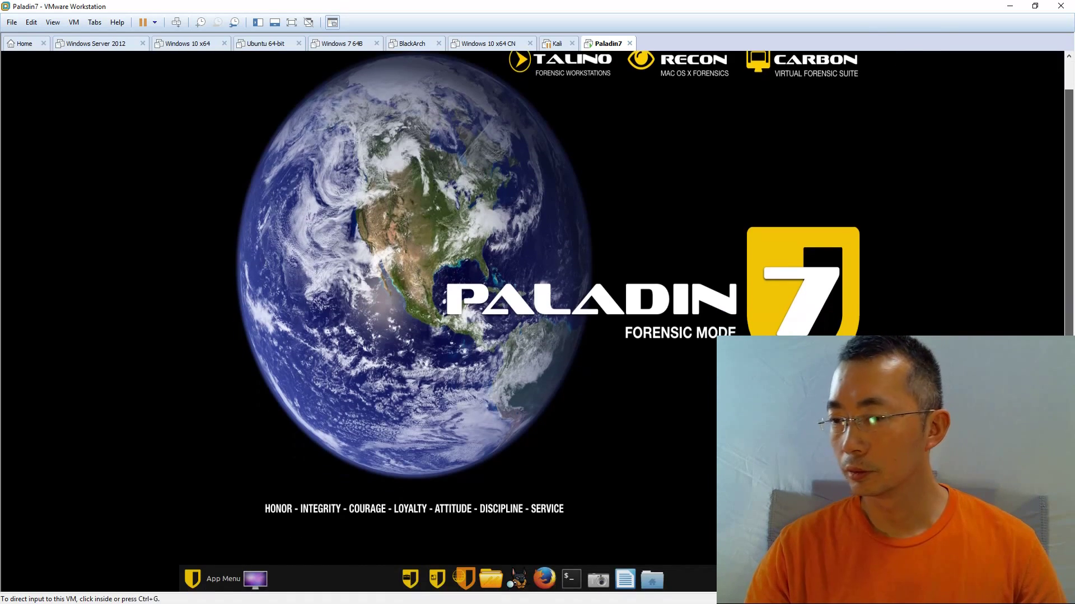
left_click(208, 586)
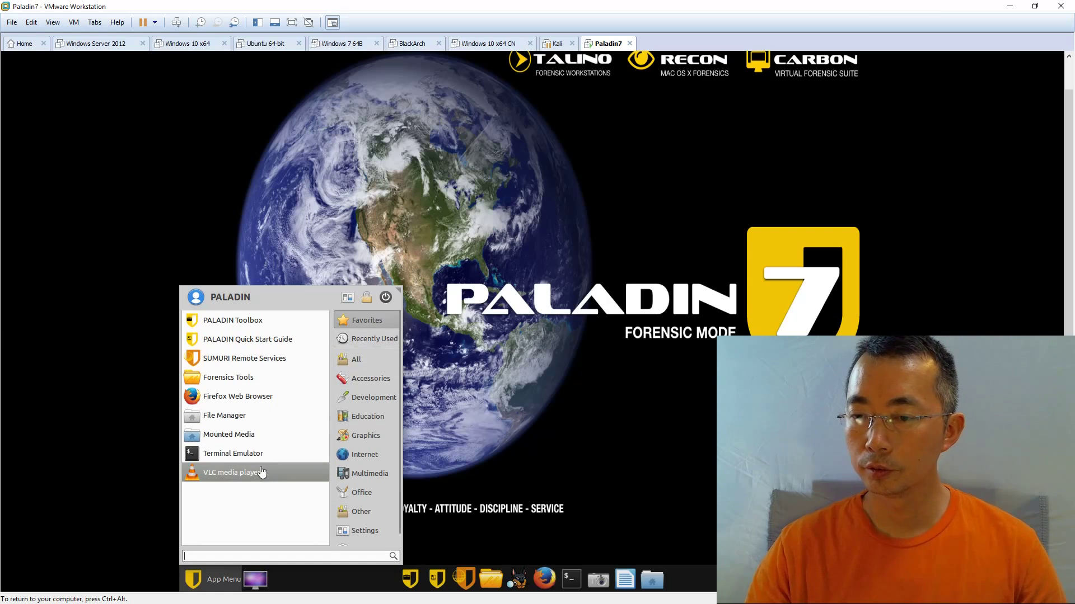
left_click(368, 539)
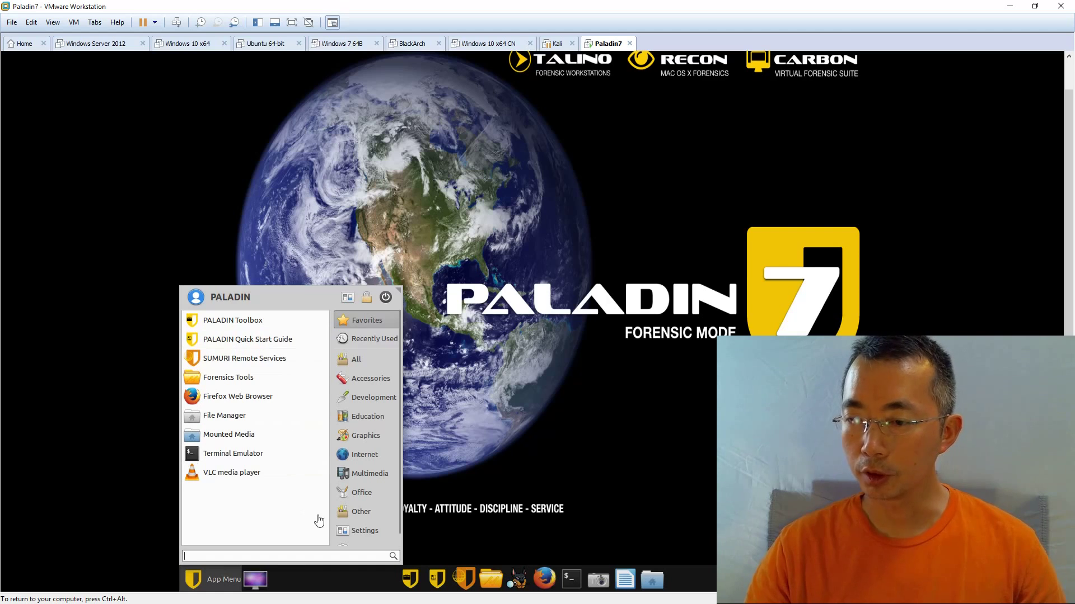
left_click(361, 535)
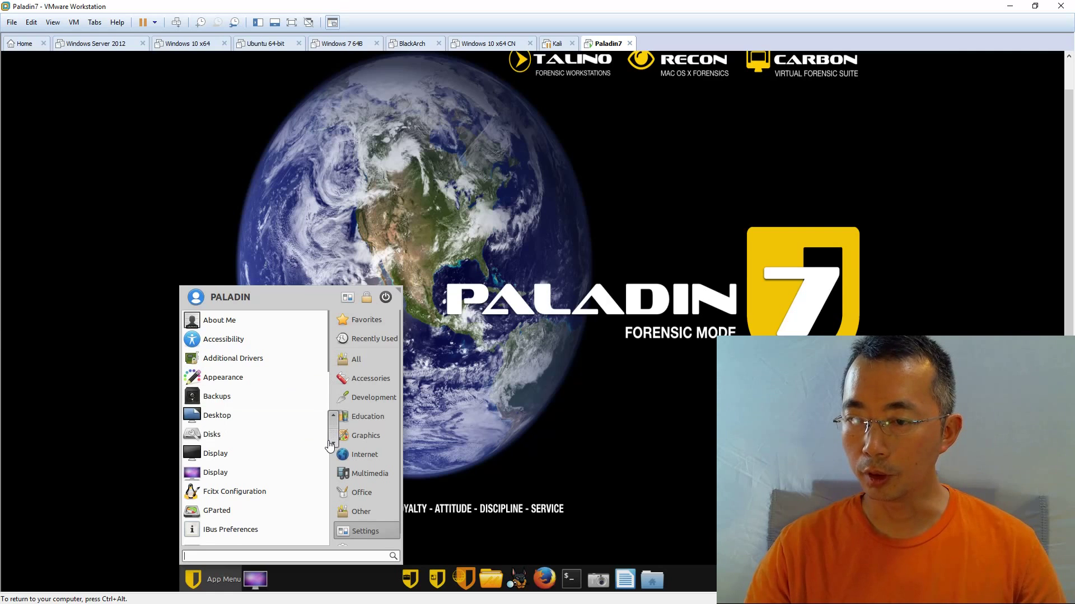
left_click(325, 454)
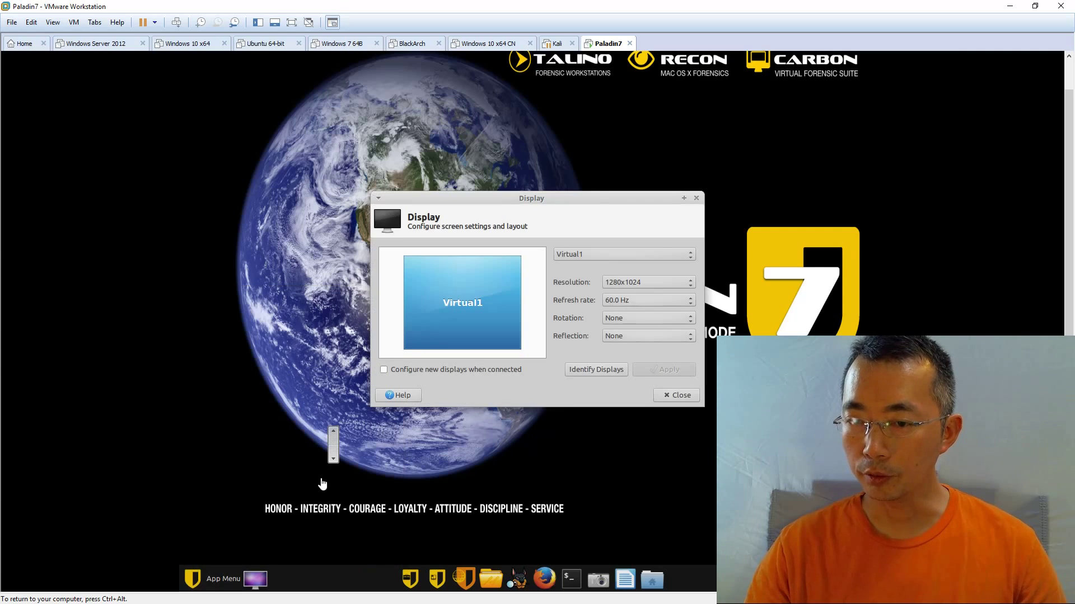
left_click(676, 395)
left_click(212, 582)
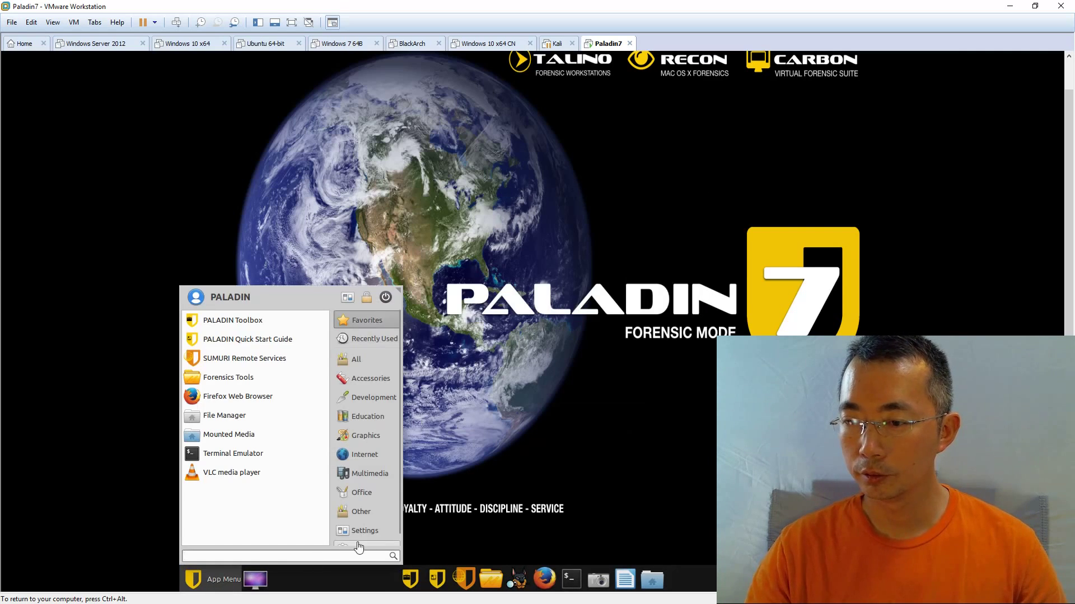
left_click(405, 540)
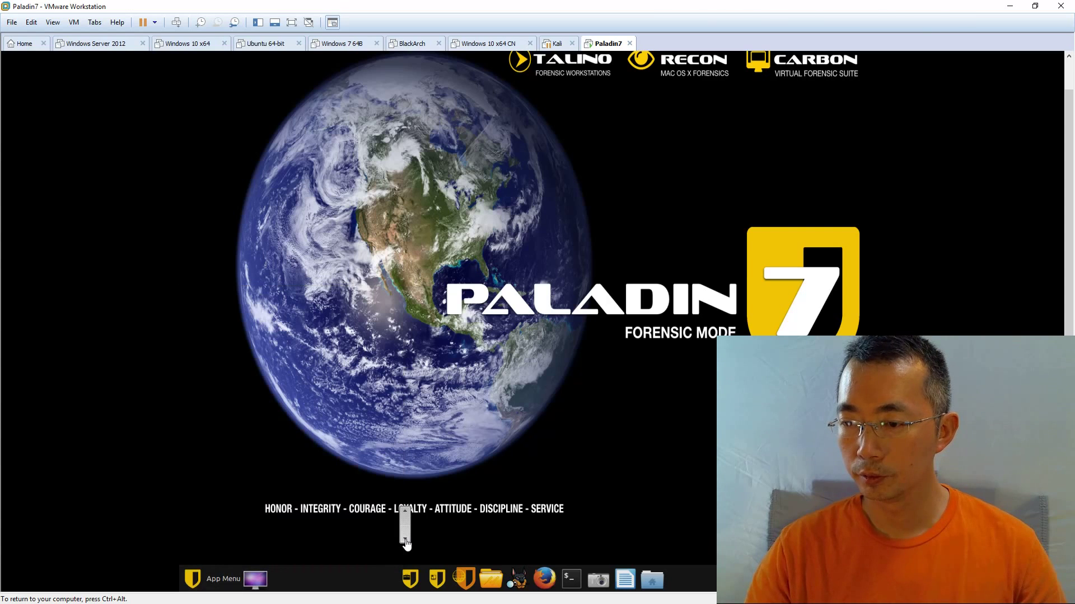
right_click(199, 585)
mouse_move(200, 588)
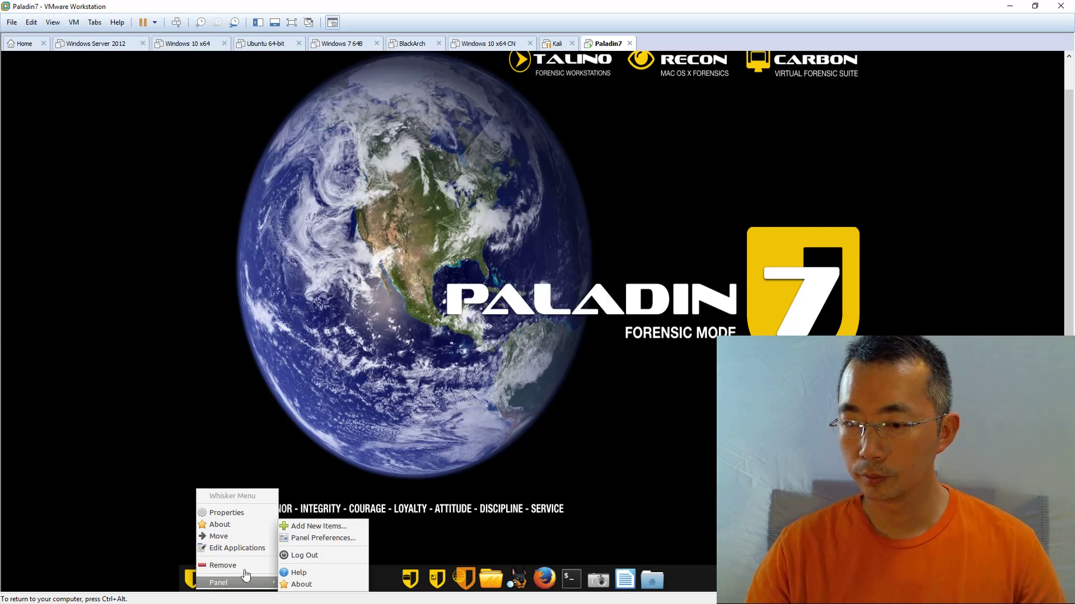
left_click(381, 478)
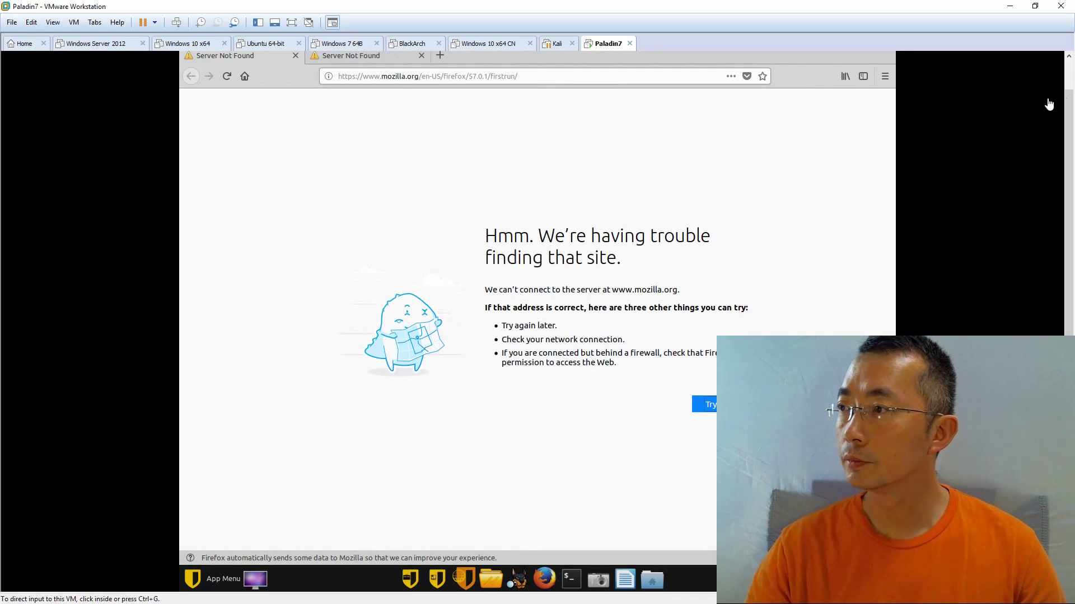
Put the web browser away and enlarge the ForensicsApps window to examine all the forensic tool categories.
left_click(867, 69)
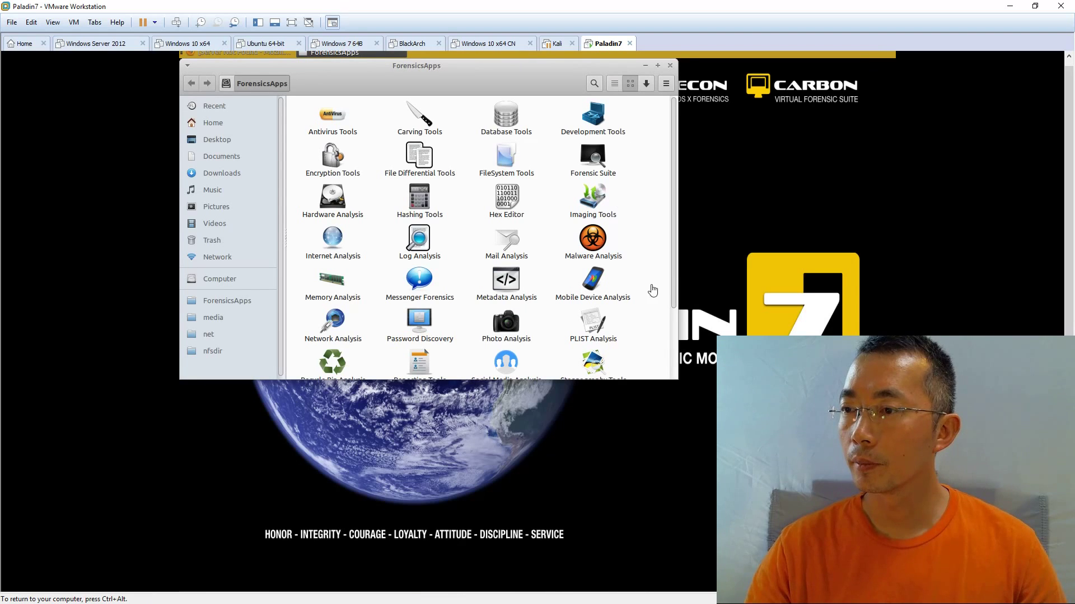
left_click_drag(674, 283, 676, 386)
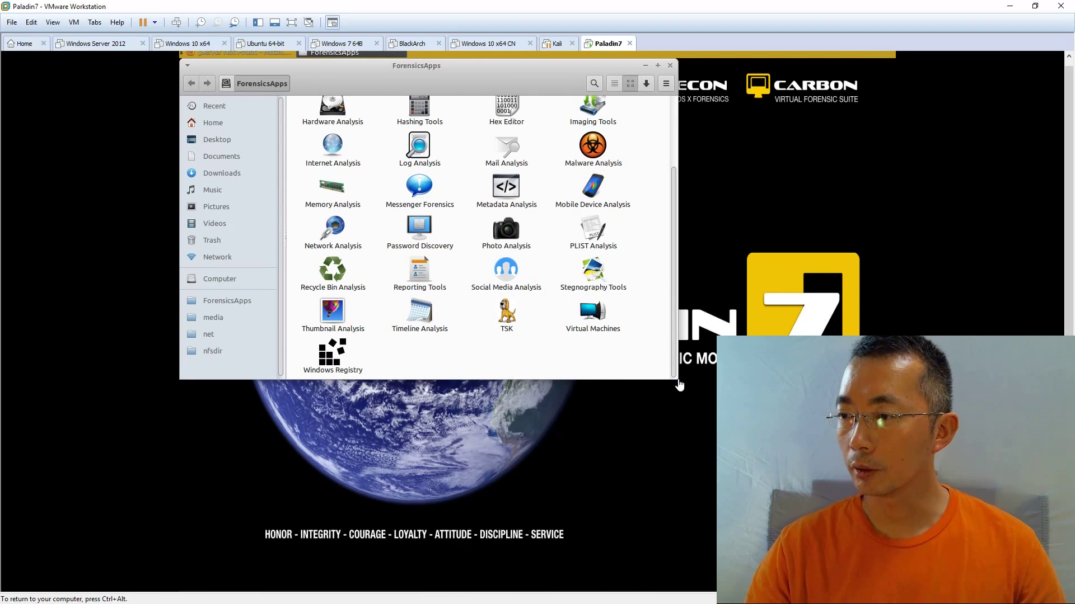
left_click_drag(678, 386, 679, 533)
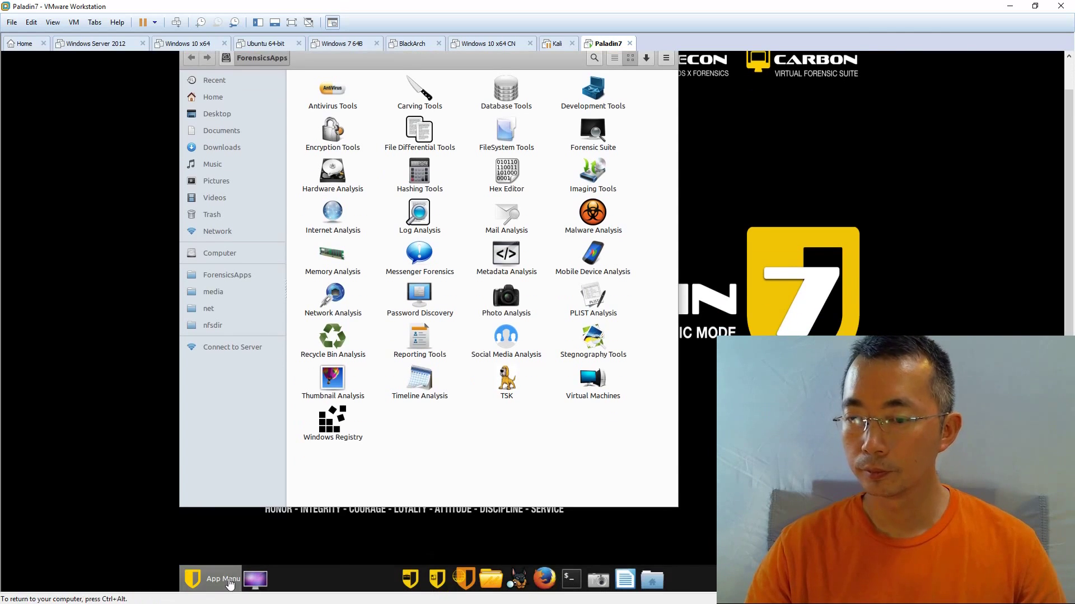
Check the System applications in the PALADIN application menu and restart PALADIN from the log-out options.
left_click(224, 580)
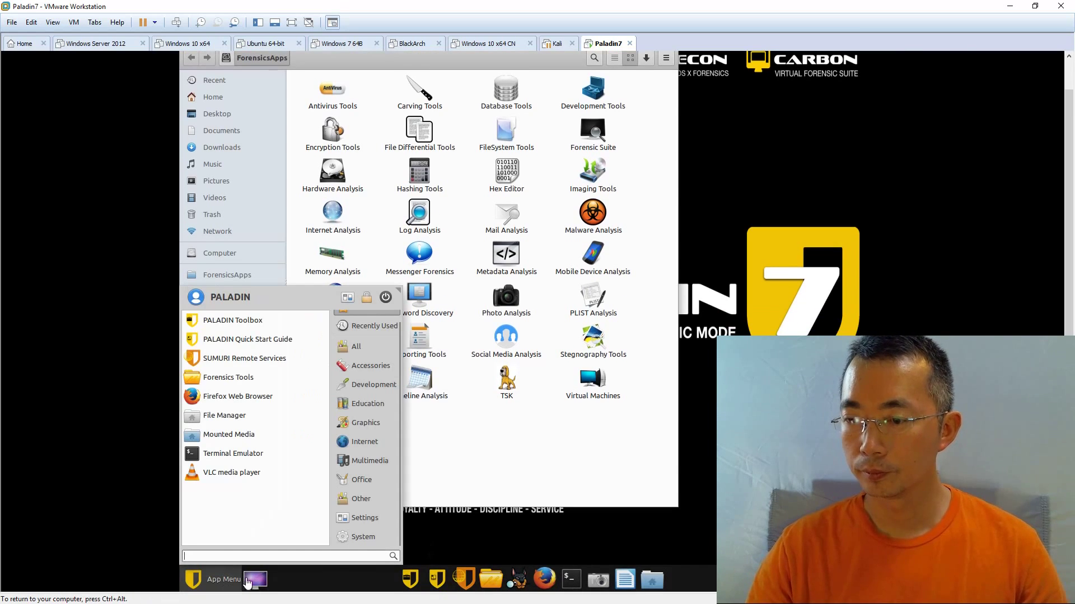
left_click(374, 539)
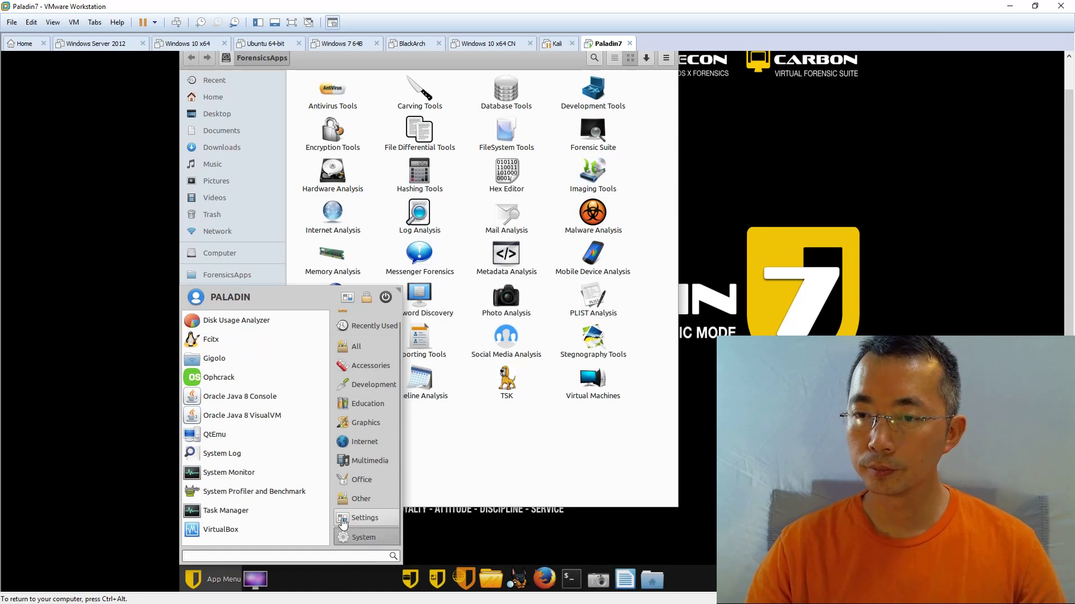
left_click(387, 298)
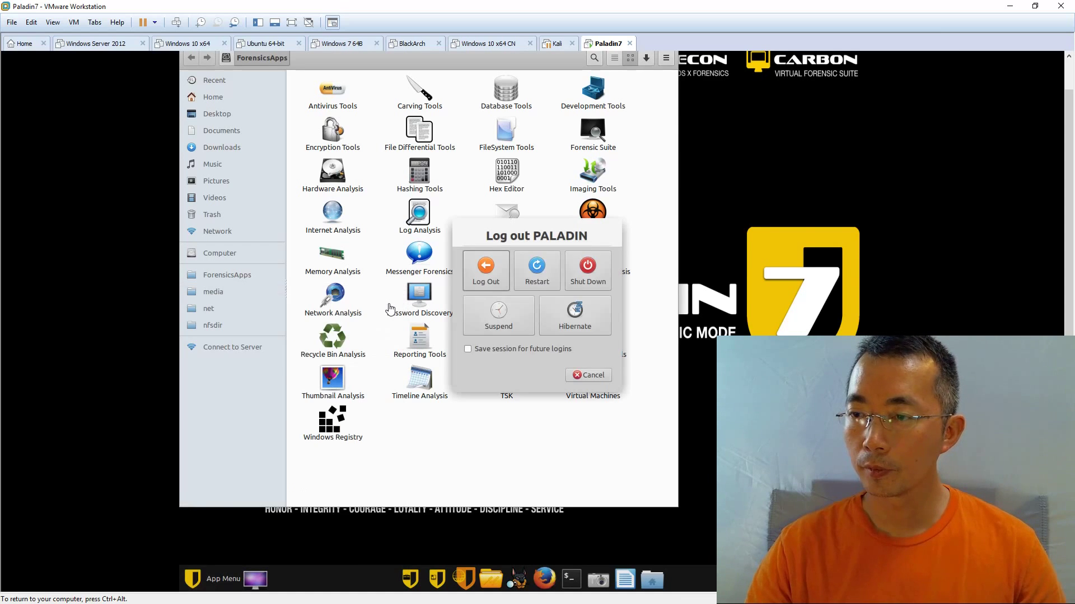
left_click(536, 273)
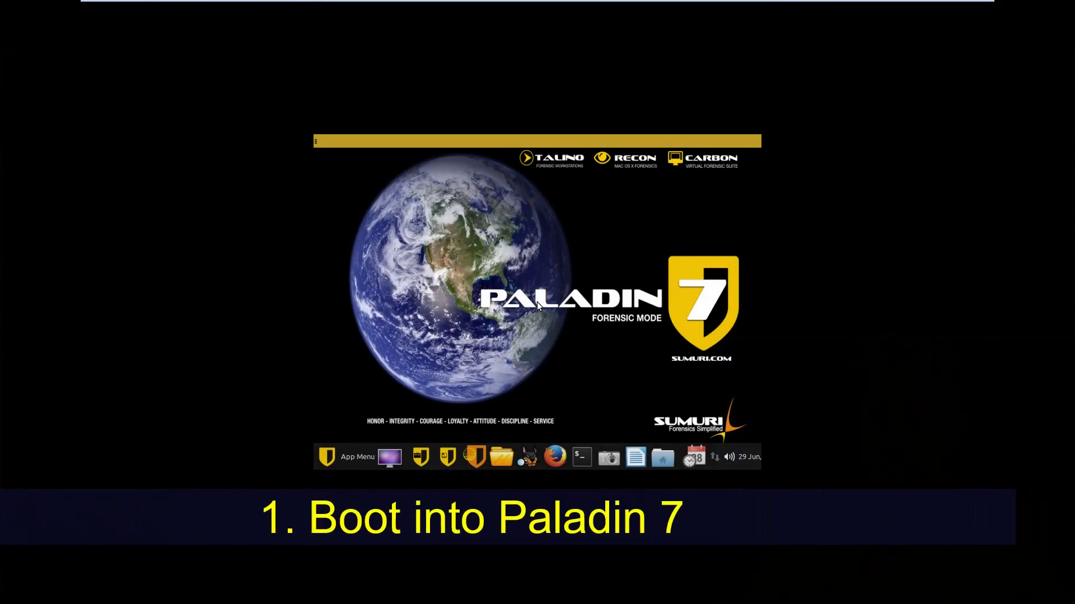
Set the PALADIN display resolution to 1680x1050 and apply it.
left_click(386, 462)
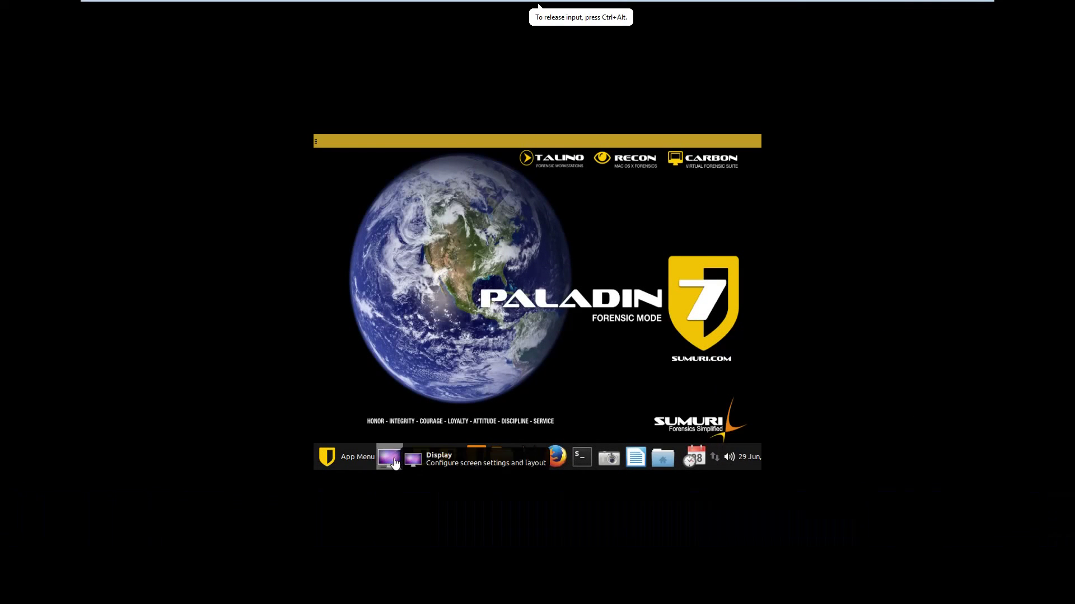
left_click(648, 282)
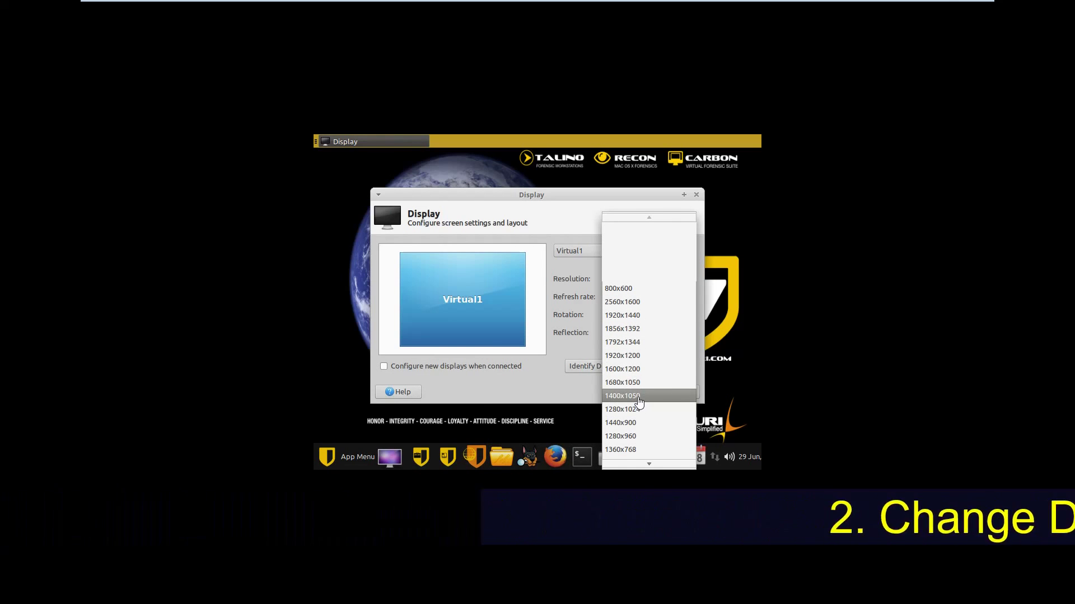
left_click(638, 385)
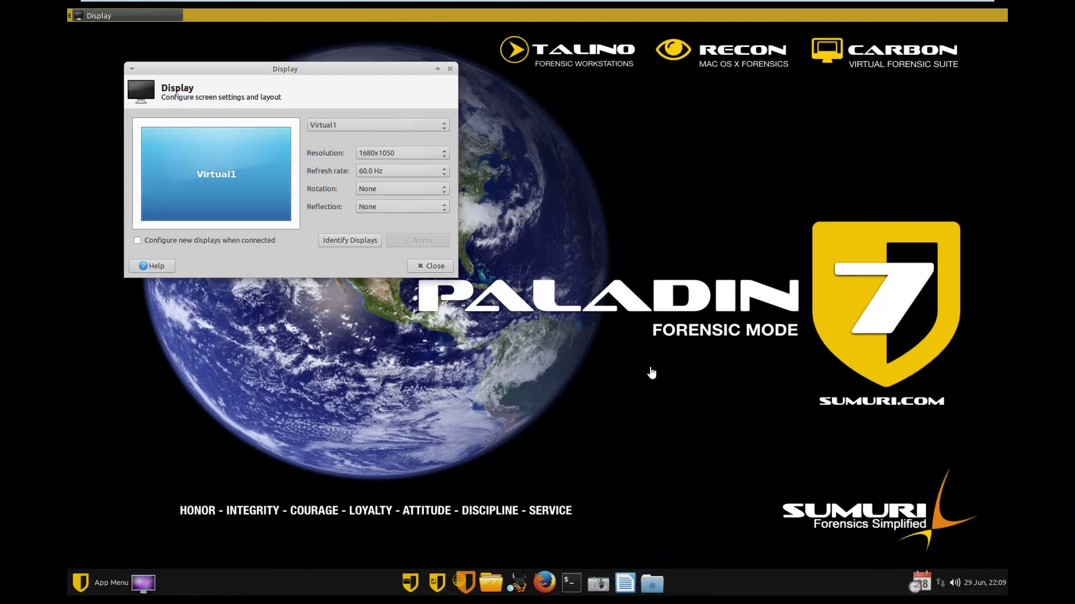
Close the display settings and show the calendar from the desktop clock.
left_click(442, 267)
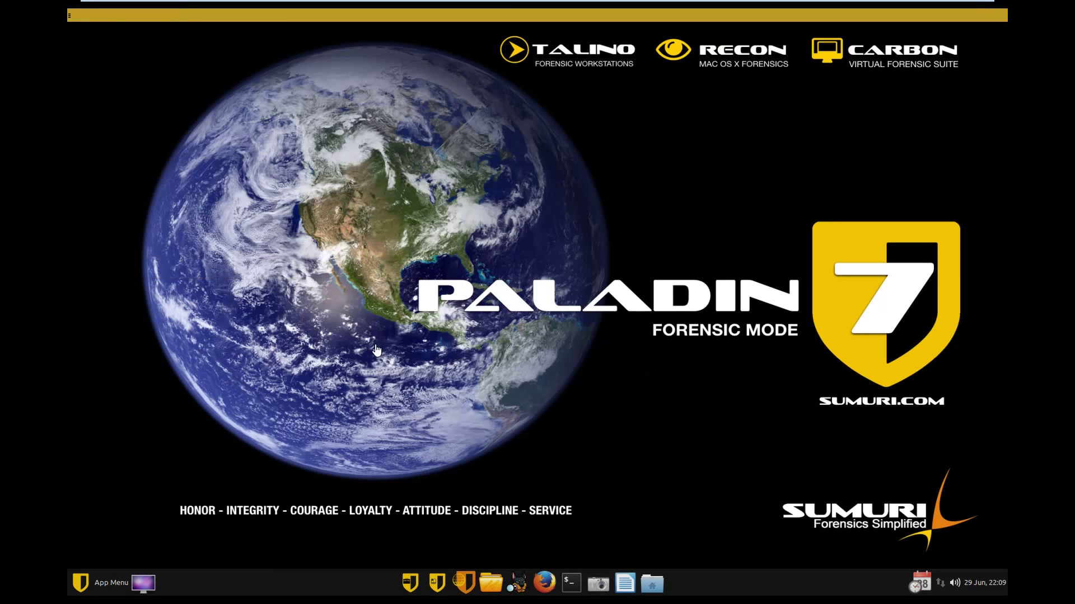
left_click(977, 579)
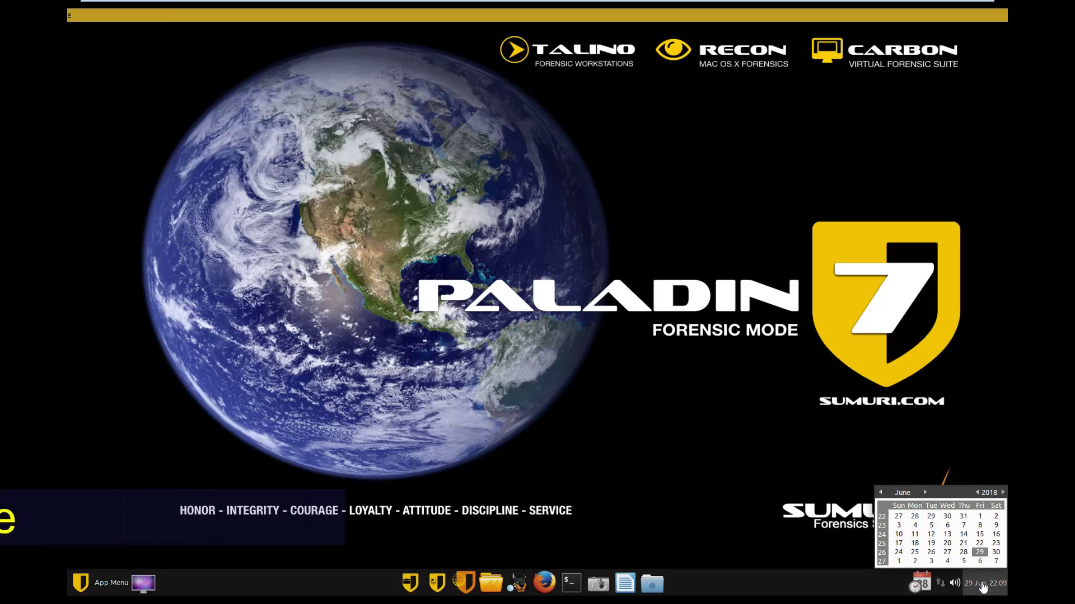
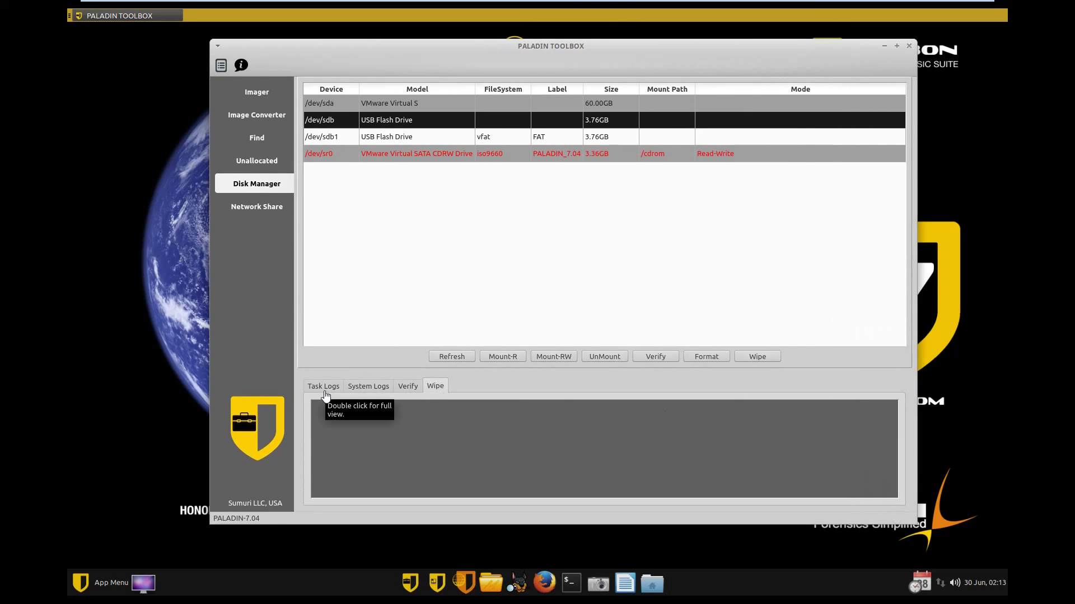
Set the PALADIN Toolbox logs media to the /dev/sdb1 USB Flash Drive FAT 3.76GB vfat partition.
left_click(222, 65)
left_click(512, 267)
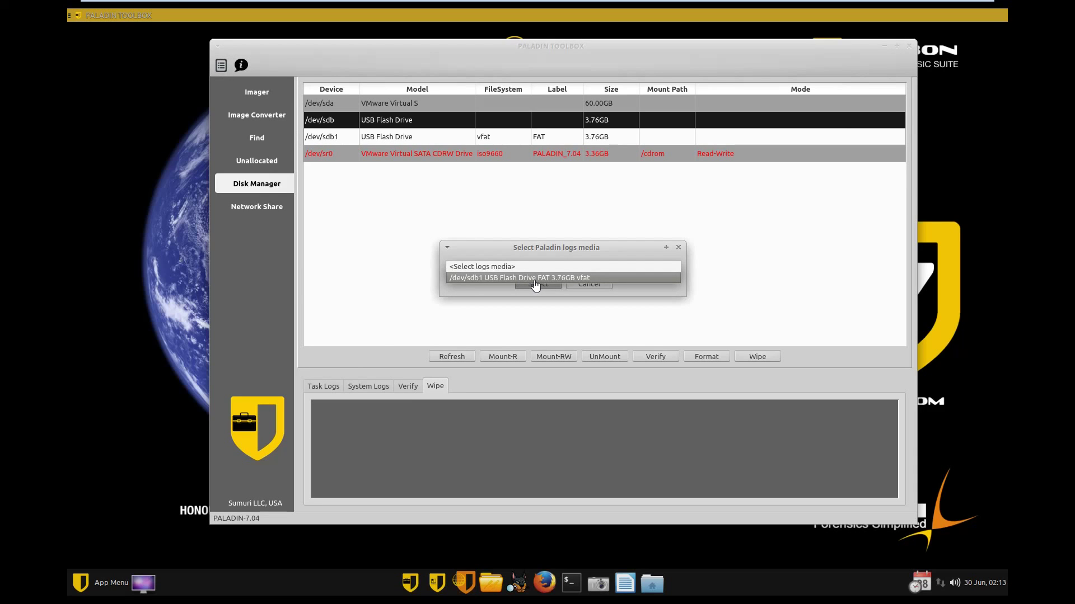
left_click(534, 279)
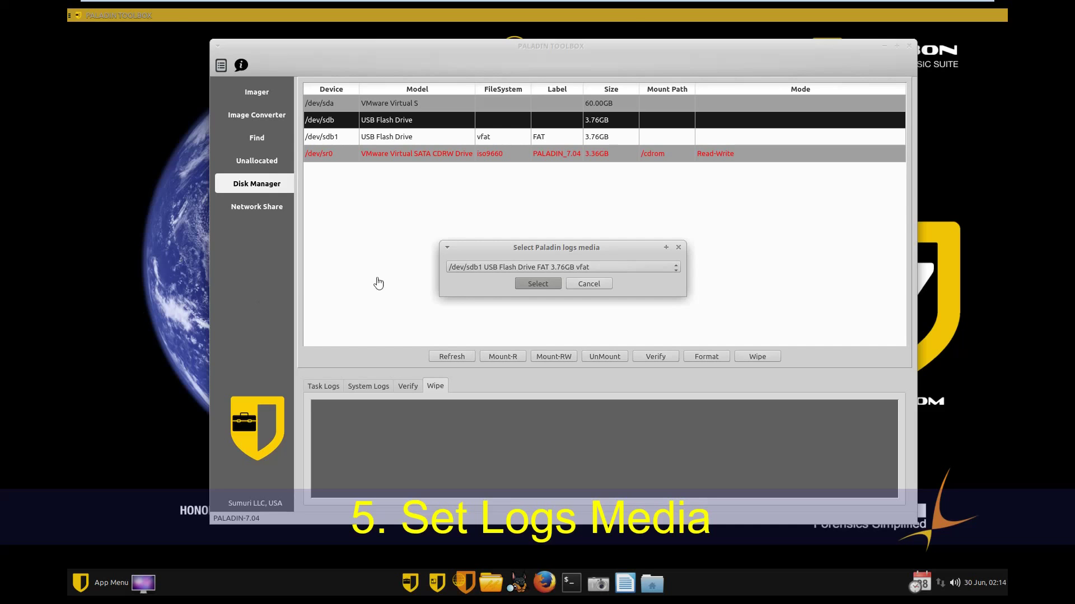
left_click(531, 286)
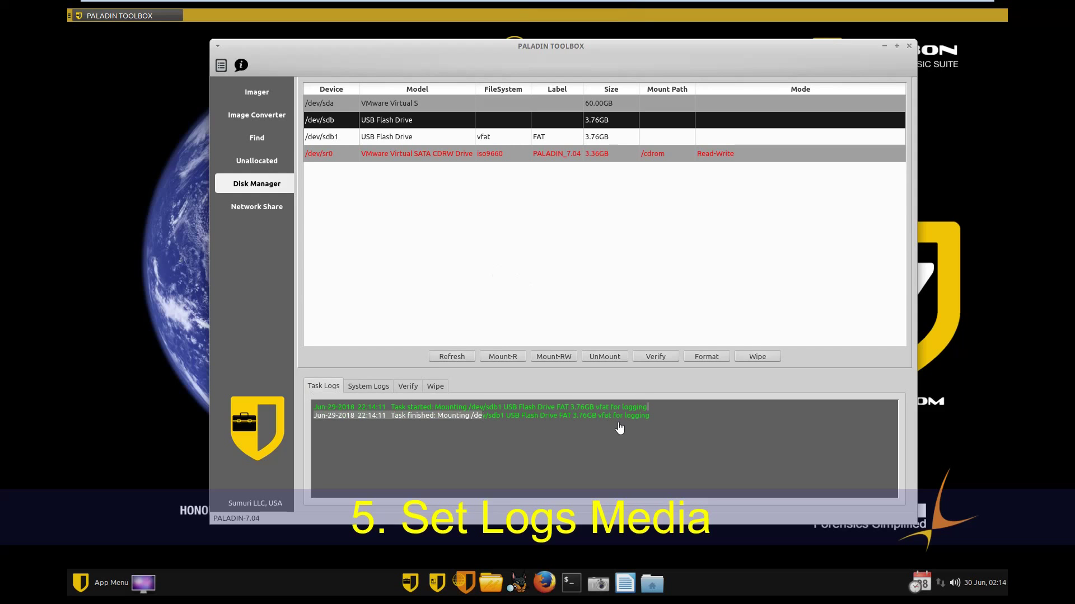
Revisit the logs media selection without changing it, and look over the PALADIN license agreement before closing it.
left_click(221, 65)
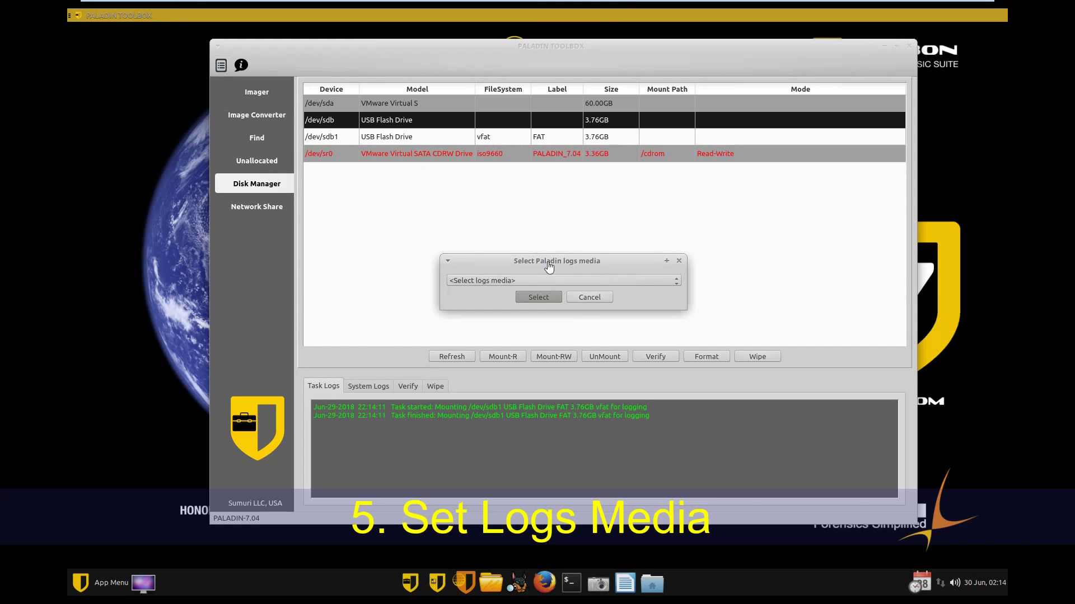
left_click(584, 280)
left_click(583, 303)
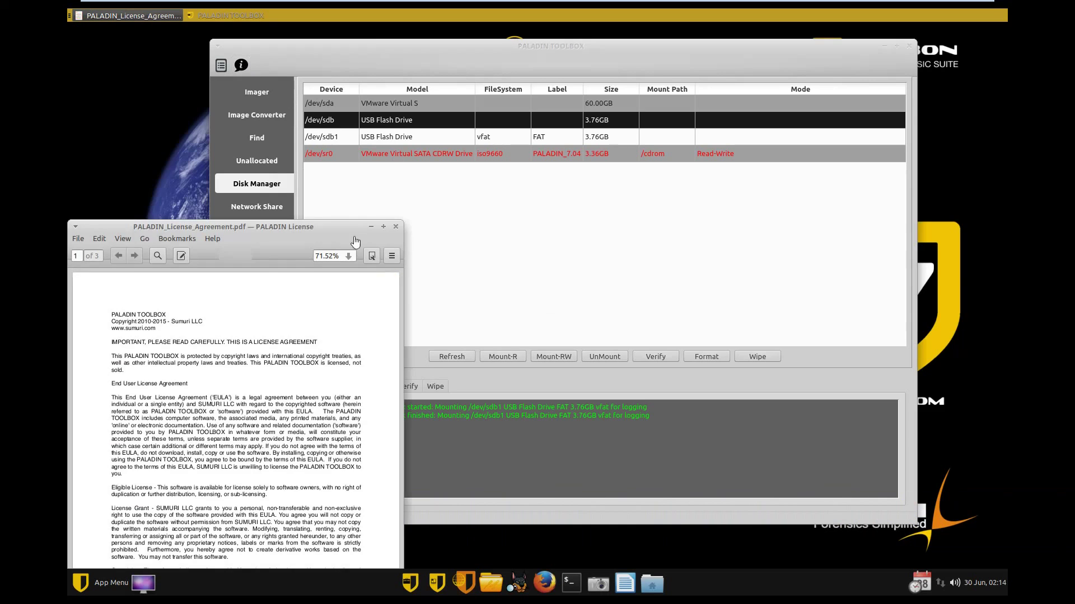
left_click_drag(332, 230, 475, 89)
scroll(387, 291, "down", 3)
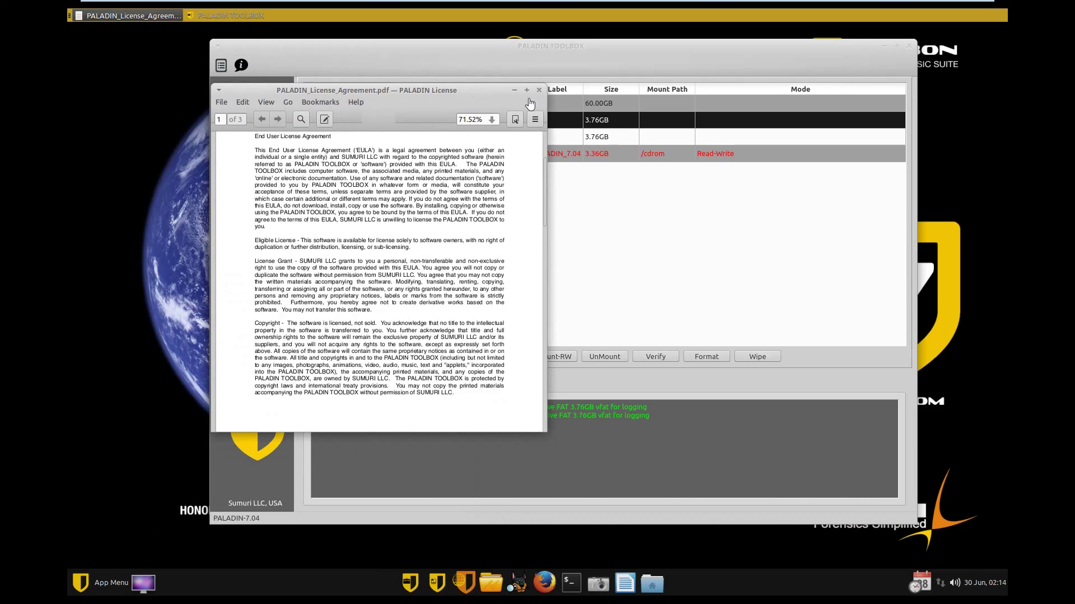
left_click(547, 87)
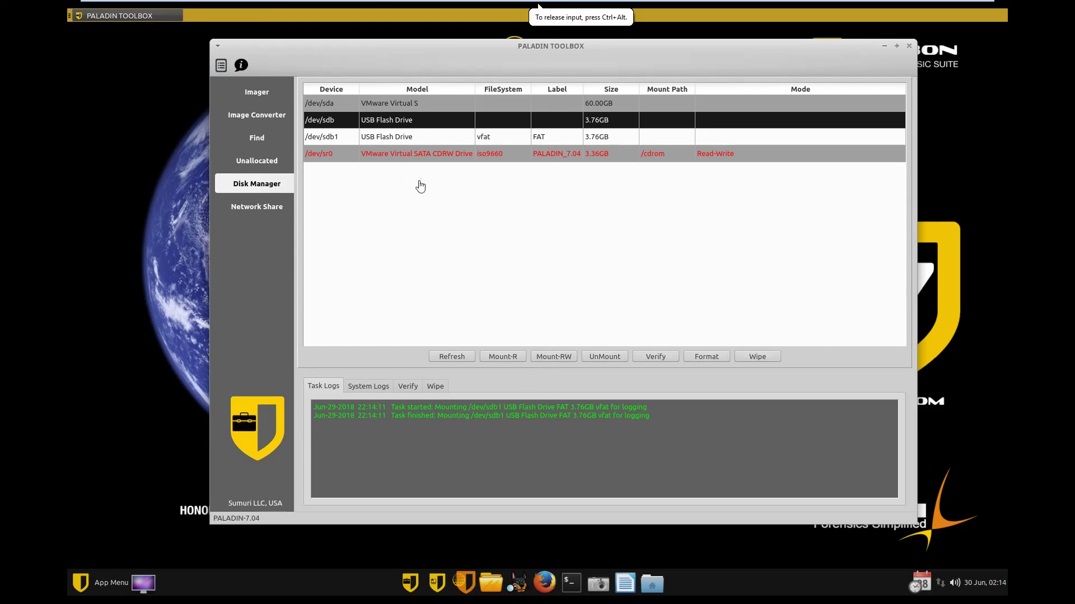
Wipe the 60 GB virtual disk /dev/sda with wipe verification enabled.
left_click(425, 104)
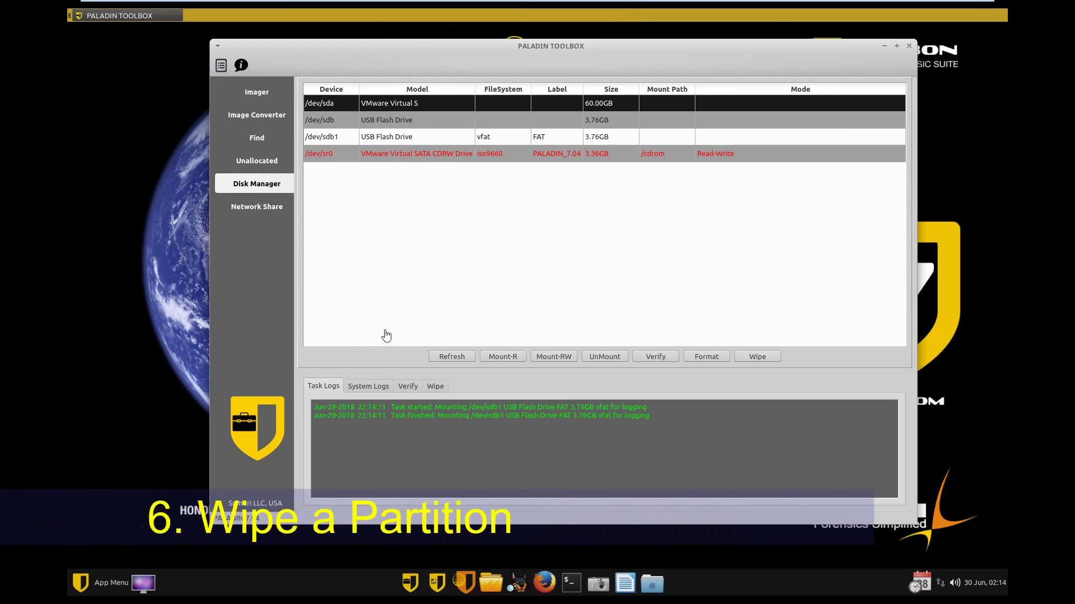
left_click(758, 357)
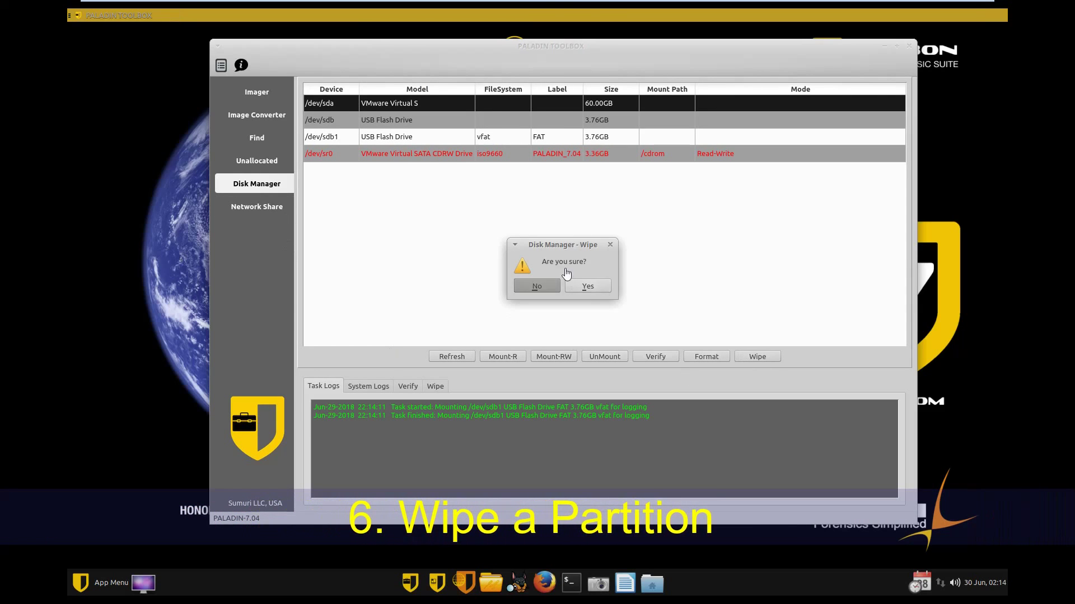
left_click(586, 286)
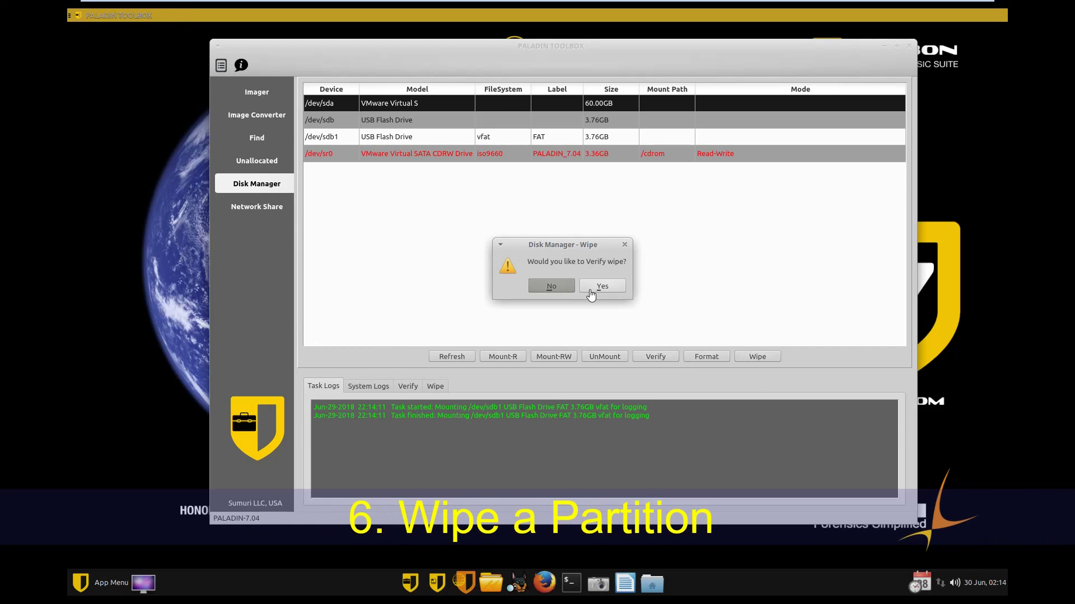
left_click(591, 291)
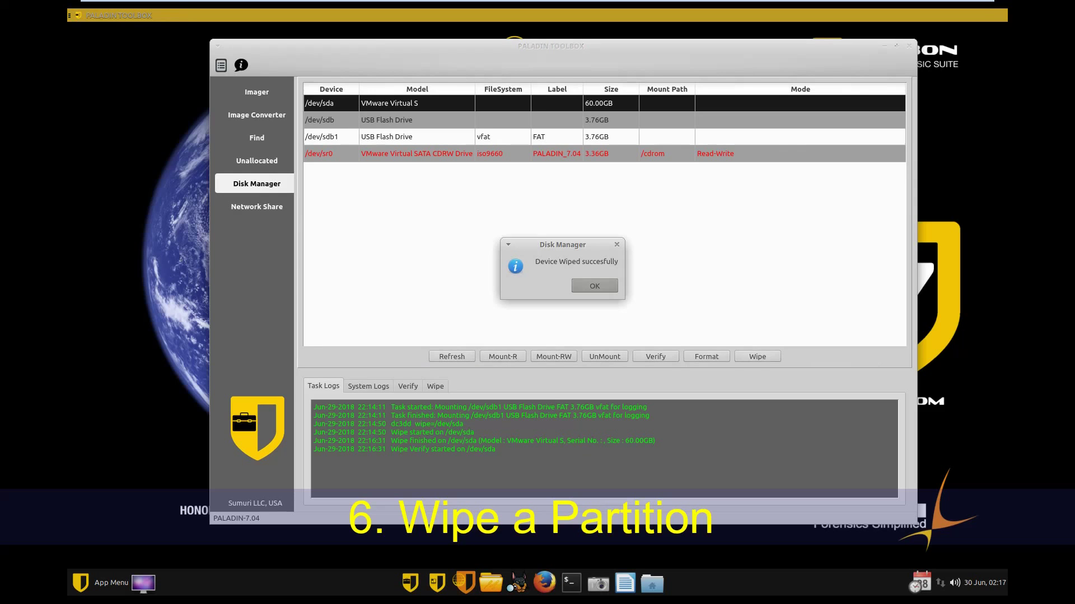
left_click(596, 284)
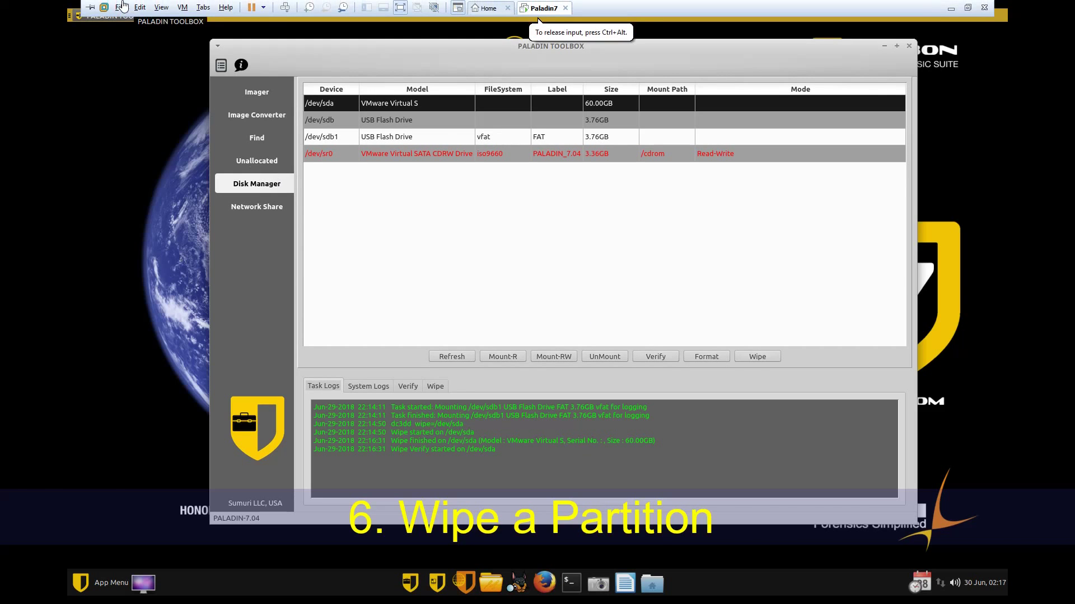
Try to add another 20 GB hard disk stored as Paladin7-1.vmdk, and review Hard Disk 2 without saving the virtual machine settings.
left_click(121, 7)
mouse_move(182, 11)
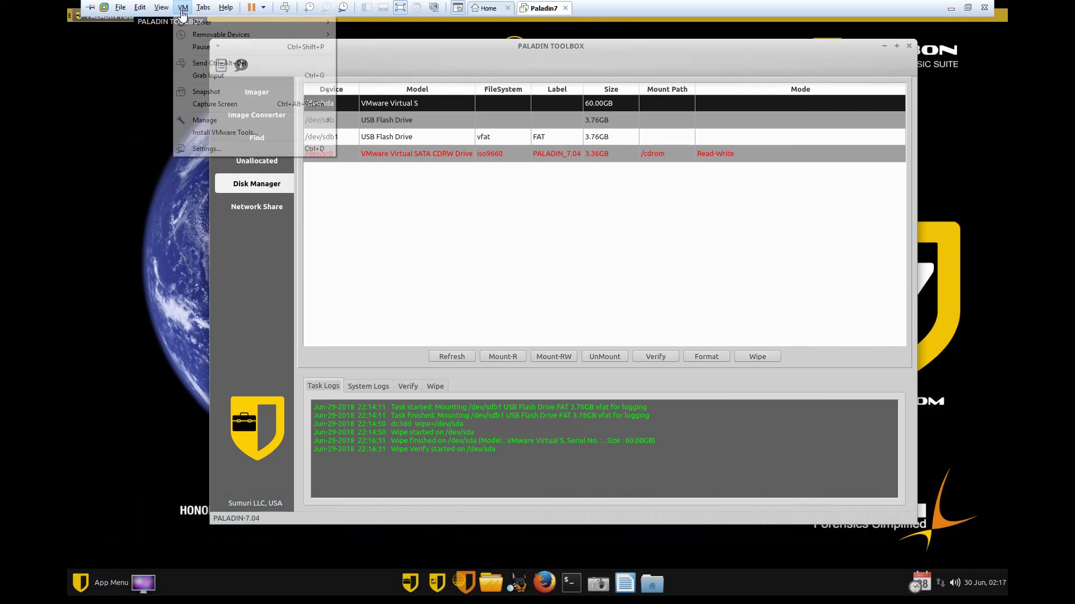
left_click(438, 199)
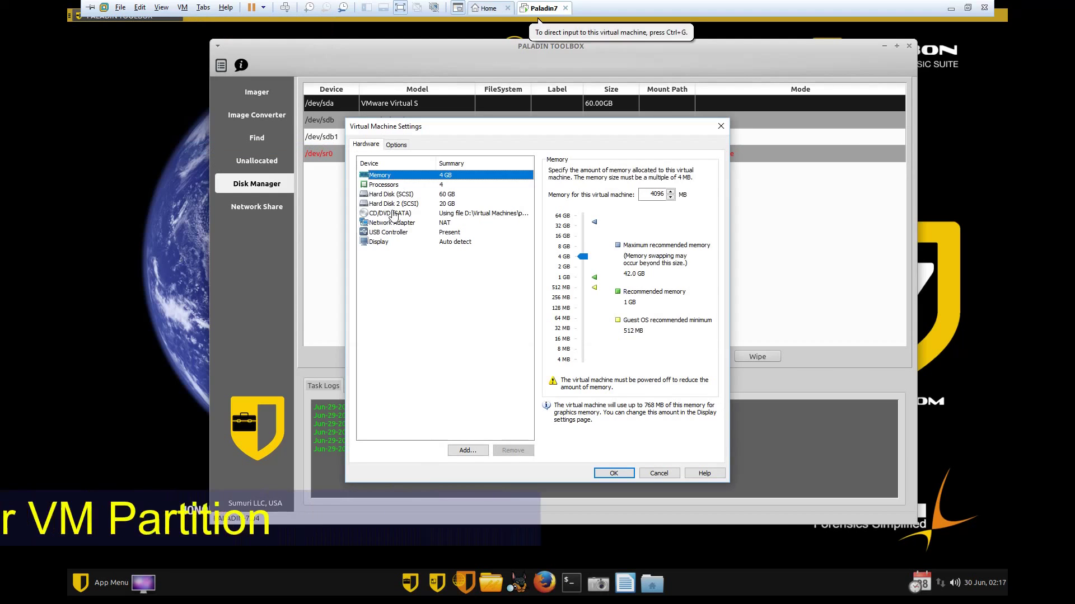
left_click(468, 451)
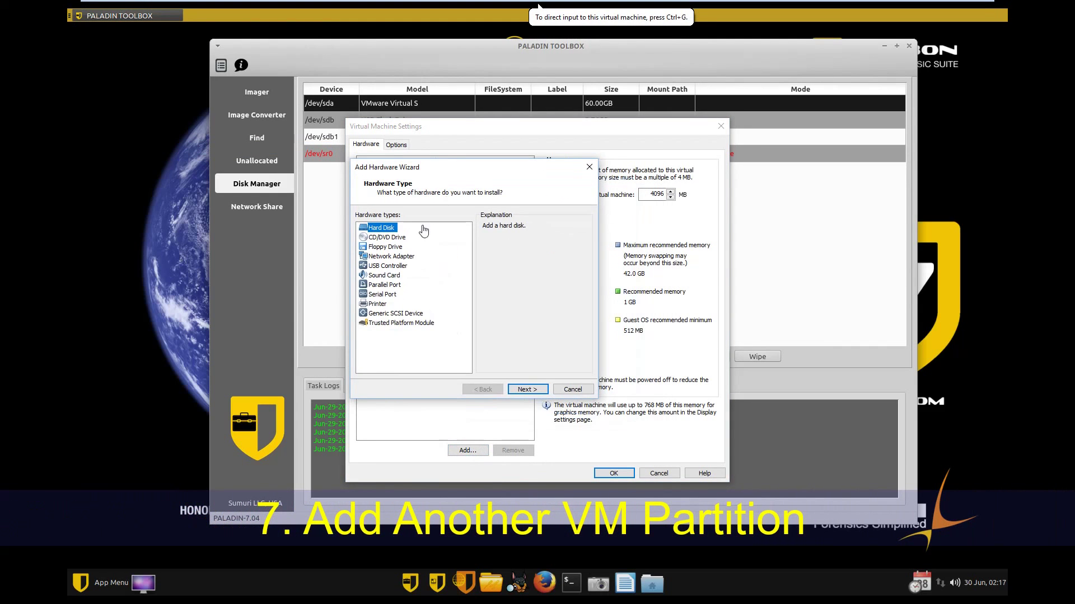
left_click(529, 391)
left_click(530, 392)
left_click(531, 392)
left_click(531, 393)
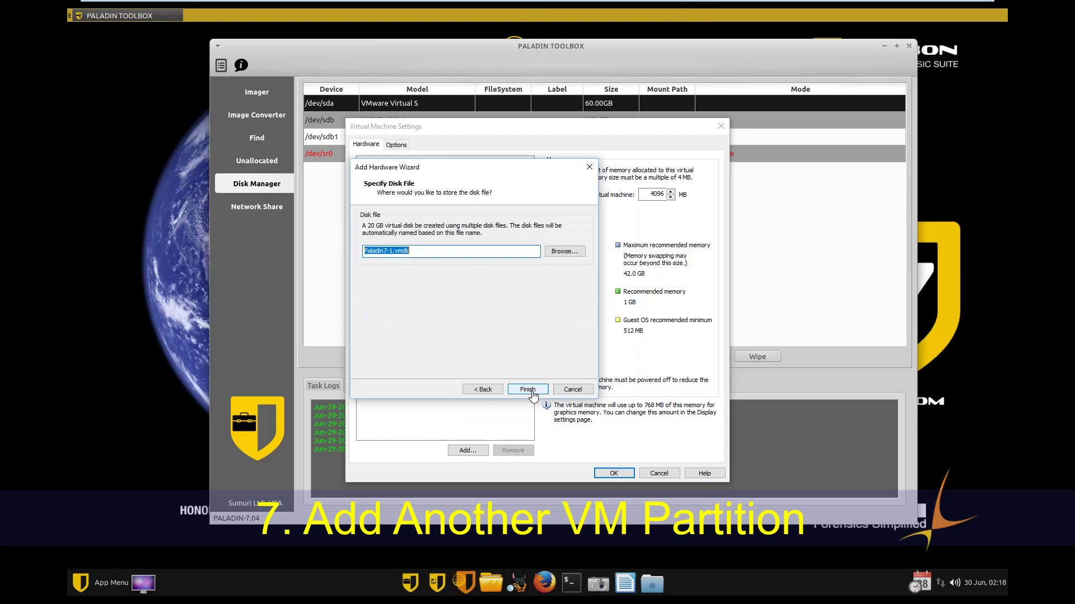
left_click(529, 391)
left_click(433, 206)
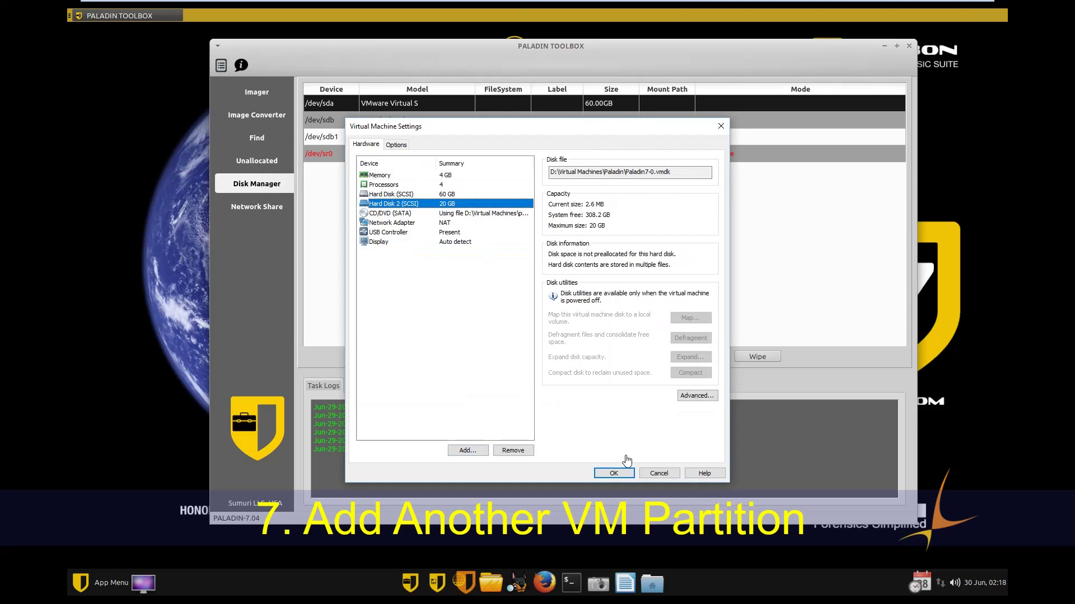
left_click(658, 474)
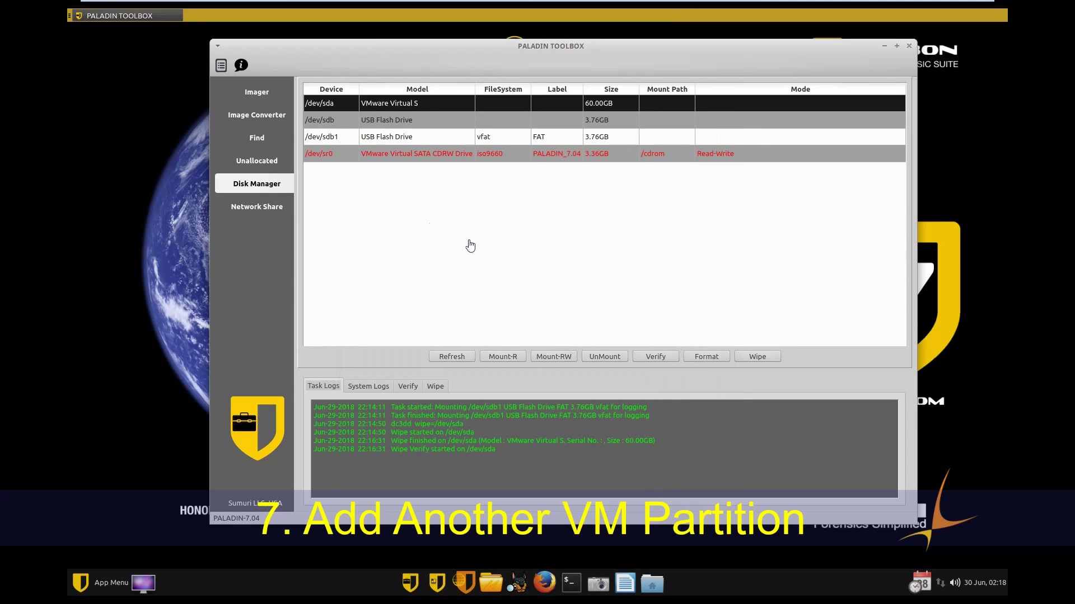
Check the toolbox's Image Converter, Find and Disk Manager sections for the added disk, and close the PALADIN Toolbox.
left_click(256, 115)
left_click(256, 137)
left_click(264, 192)
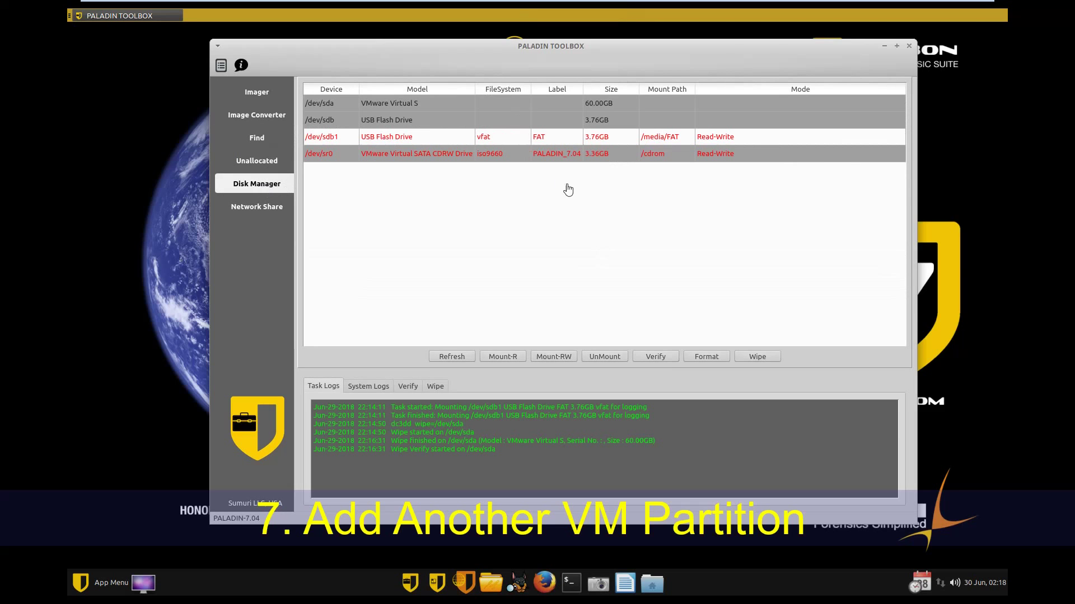
left_click(907, 47)
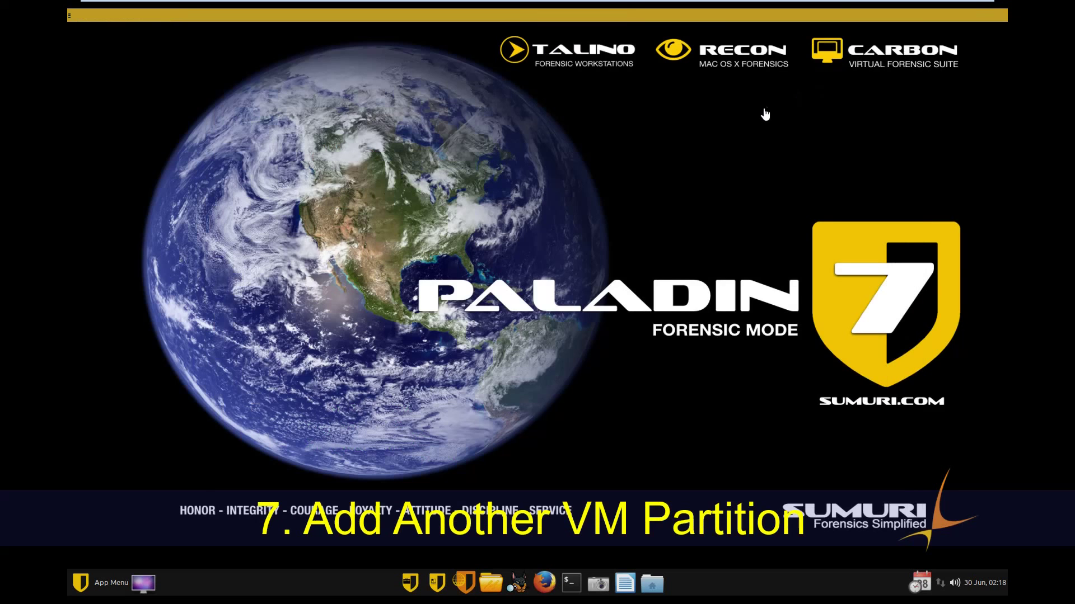
Leave full-screen mode to check the second hard disk in the virtual machine's status, and return to full screen.
left_click(967, 11)
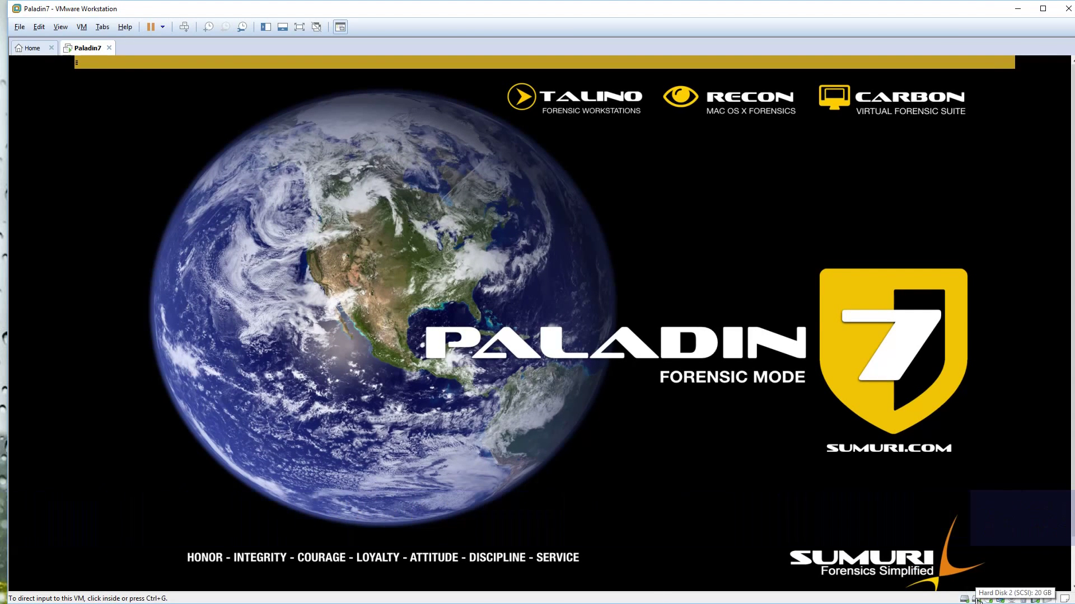
left_click(63, 27)
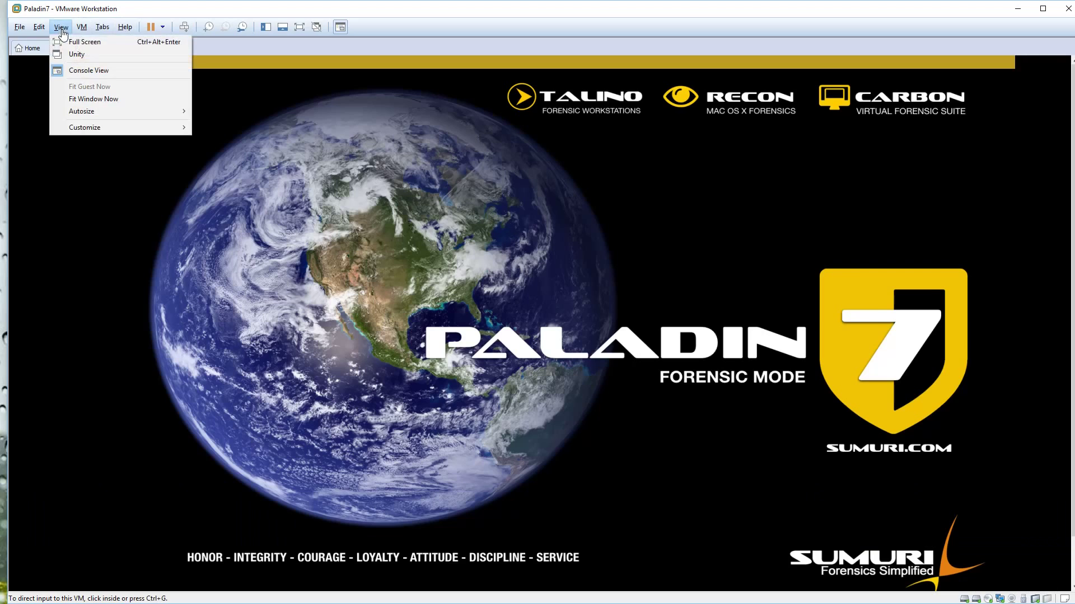
left_click(78, 40)
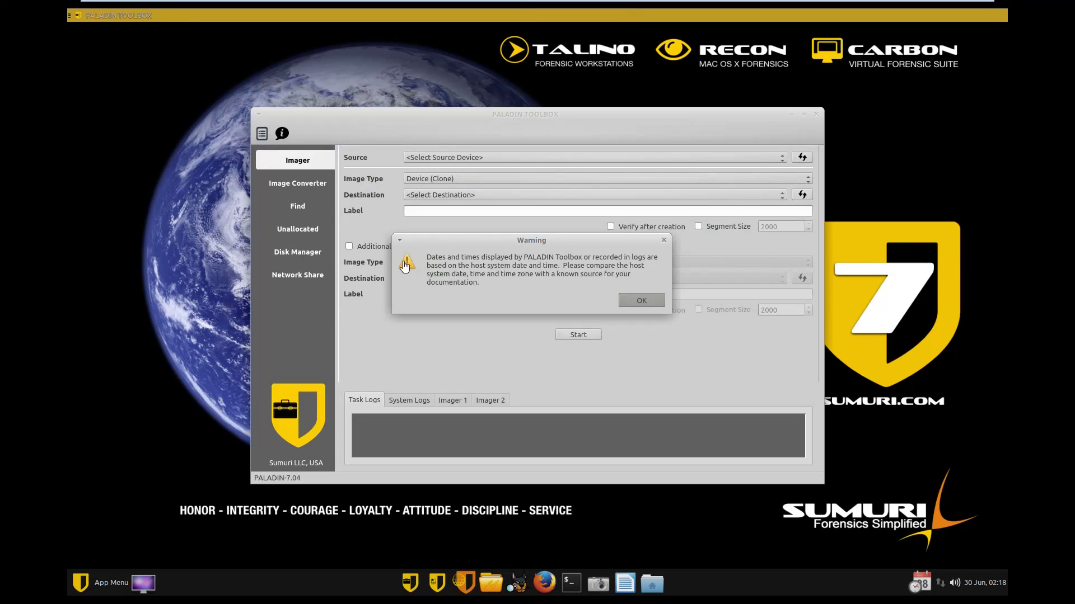
Look for the second disk among the Imager's source devices and in Disk Manager, browse the remaining toolbox sections, and close the toolbox.
left_click(620, 300)
left_click(455, 159)
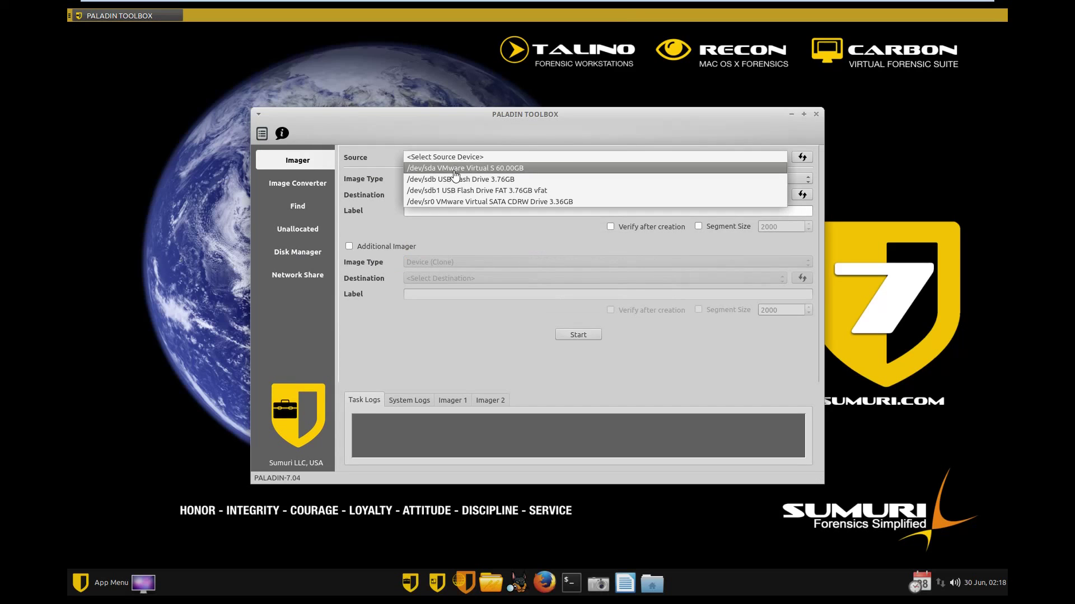
left_click(375, 241)
left_click(315, 255)
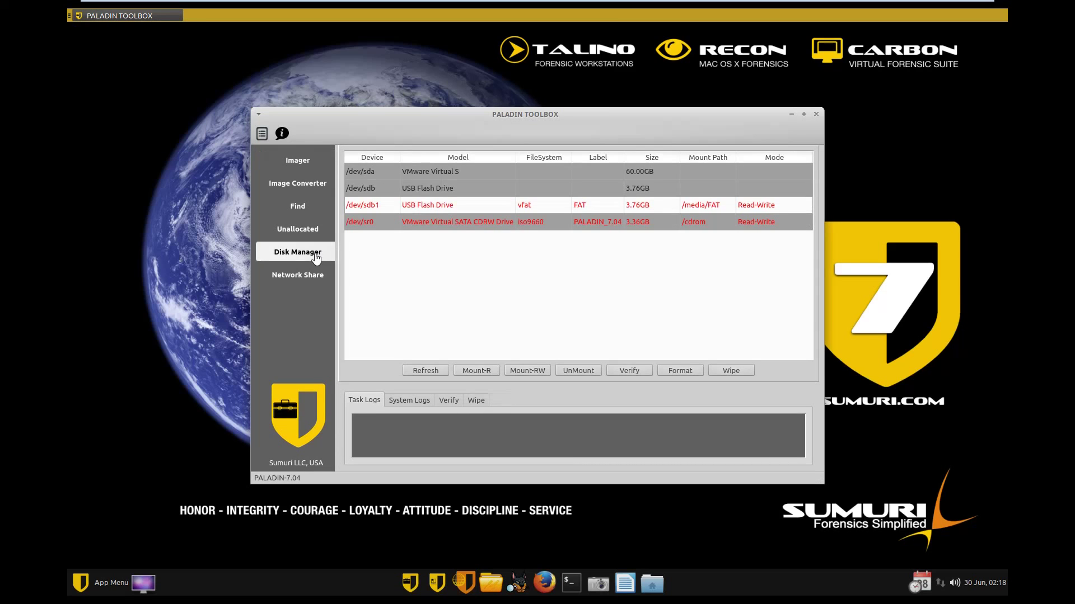
left_click(313, 277)
left_click(310, 229)
left_click(316, 183)
left_click(332, 163)
left_click(816, 114)
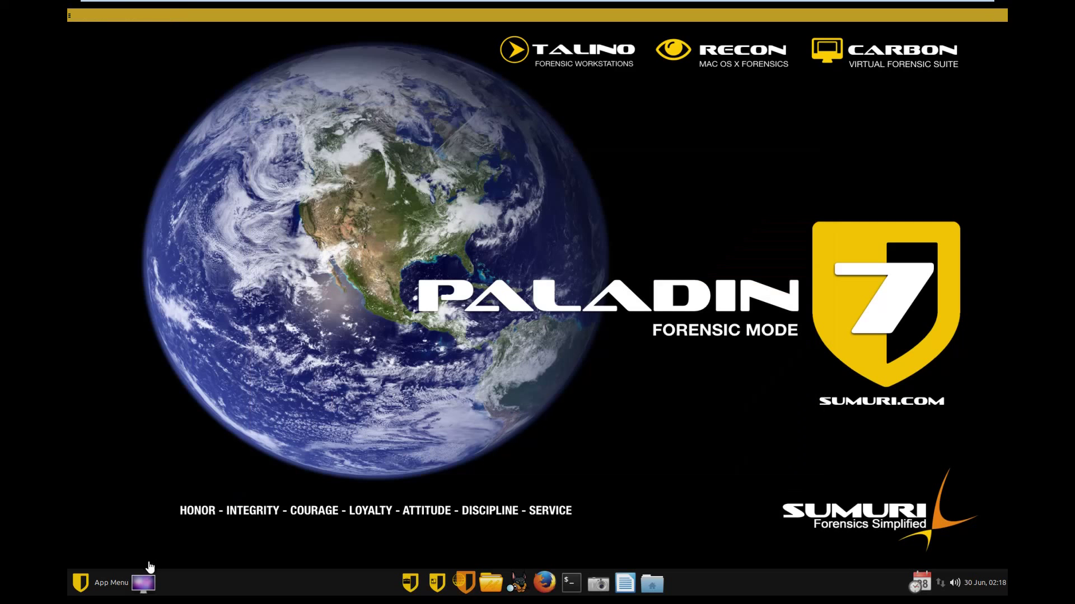
Restart PALADIN from its log-out options and continue past the installation medium prompt.
left_click(106, 582)
left_click(273, 301)
left_click(537, 269)
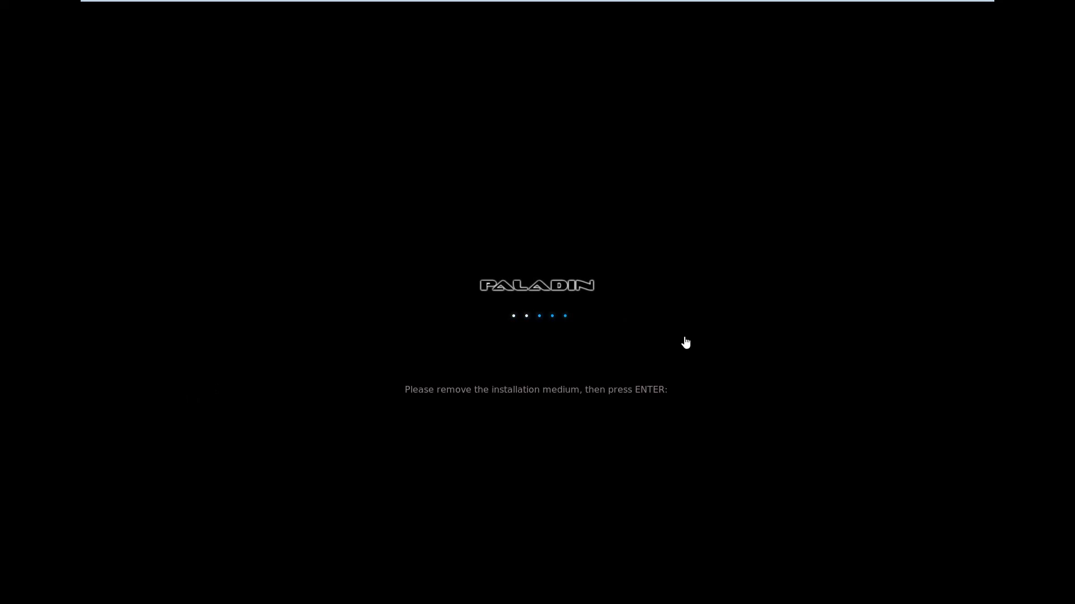
left_click(654, 336)
key("Return")
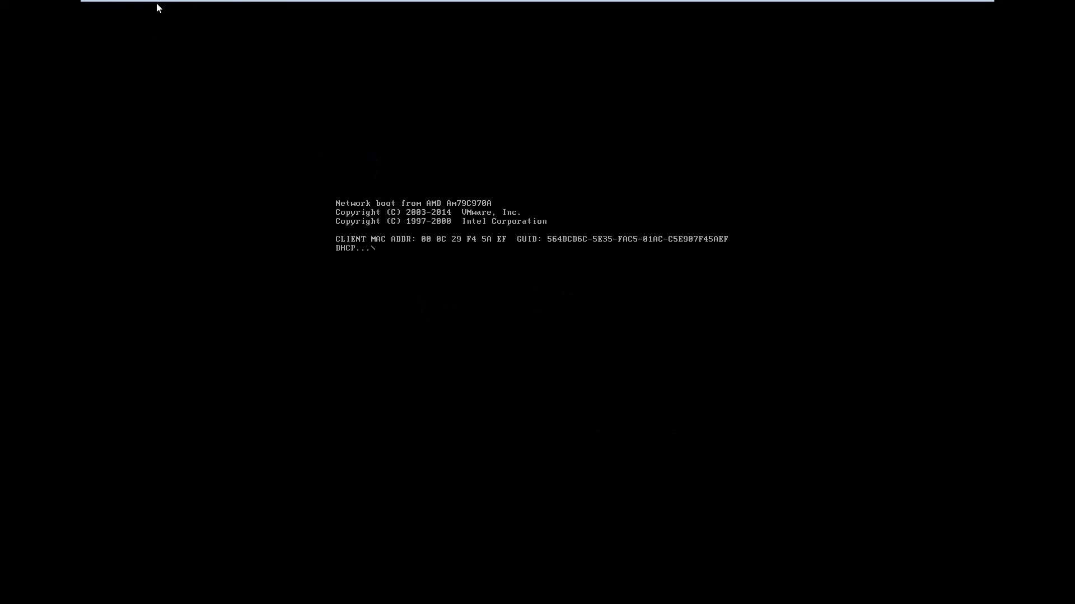
Shut down the Paladin7 guest and start it up again.
left_click(183, 7)
mouse_move(193, 22)
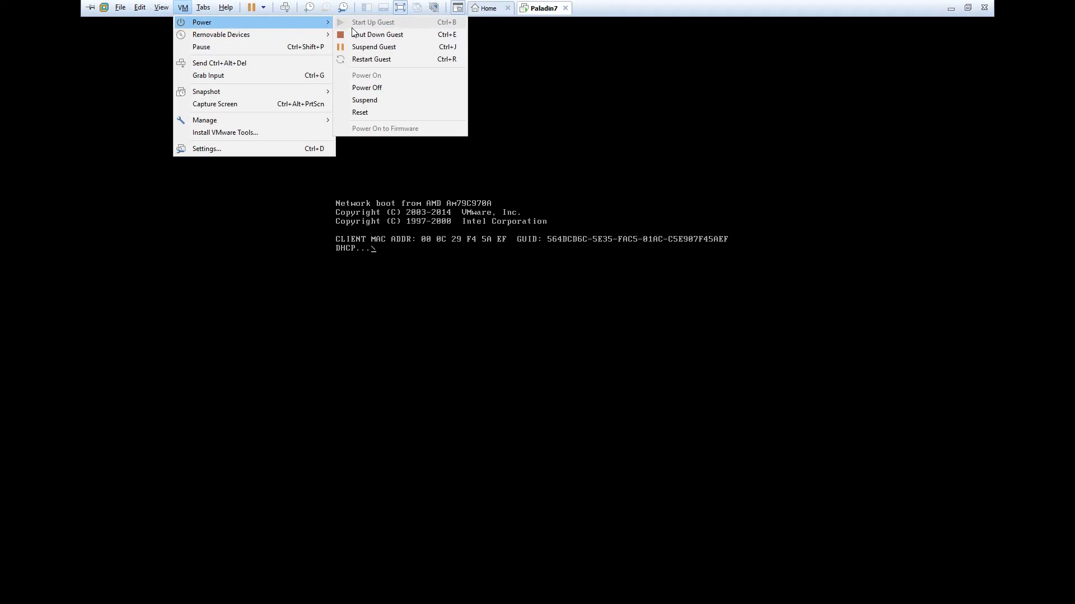
left_click(369, 35)
left_click(183, 8)
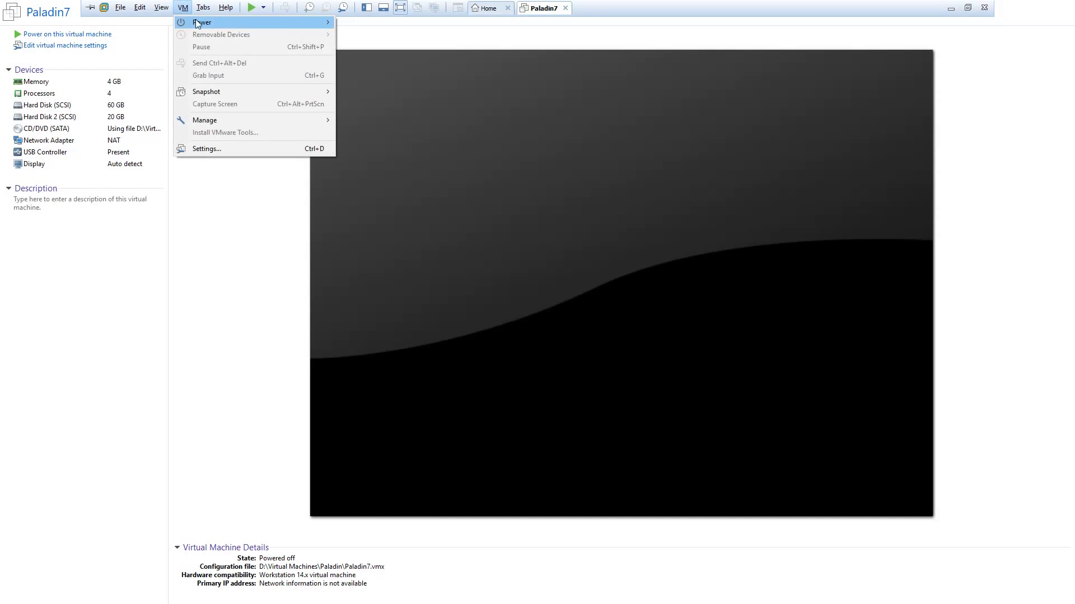
mouse_move(193, 21)
left_click(342, 23)
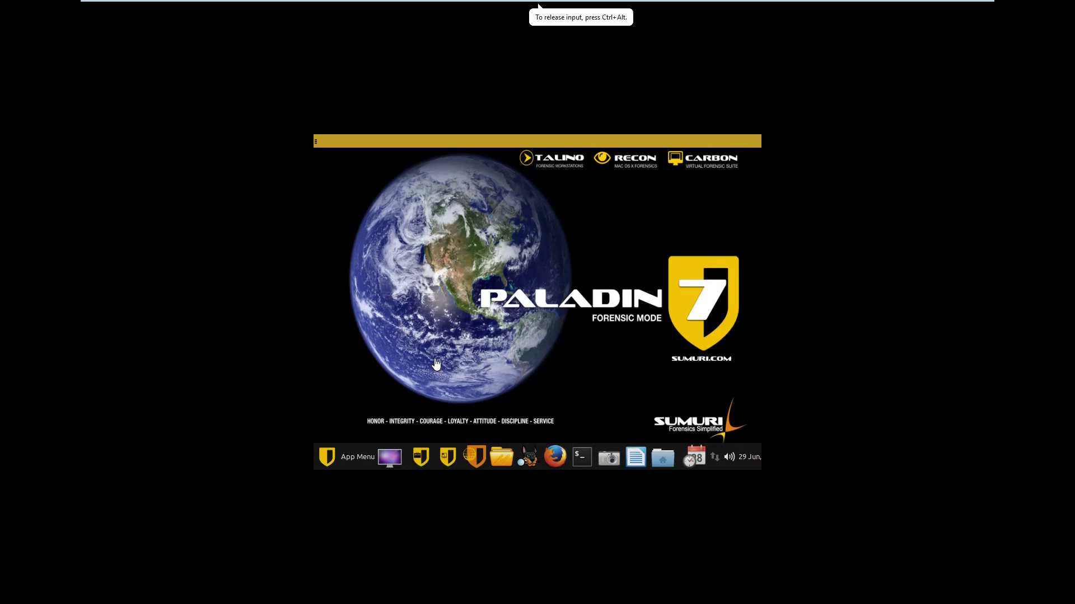
Set the guest display resolution to 1400x1050 at 60.0 Hz, apply it, and keep the new configuration.
left_click(390, 458)
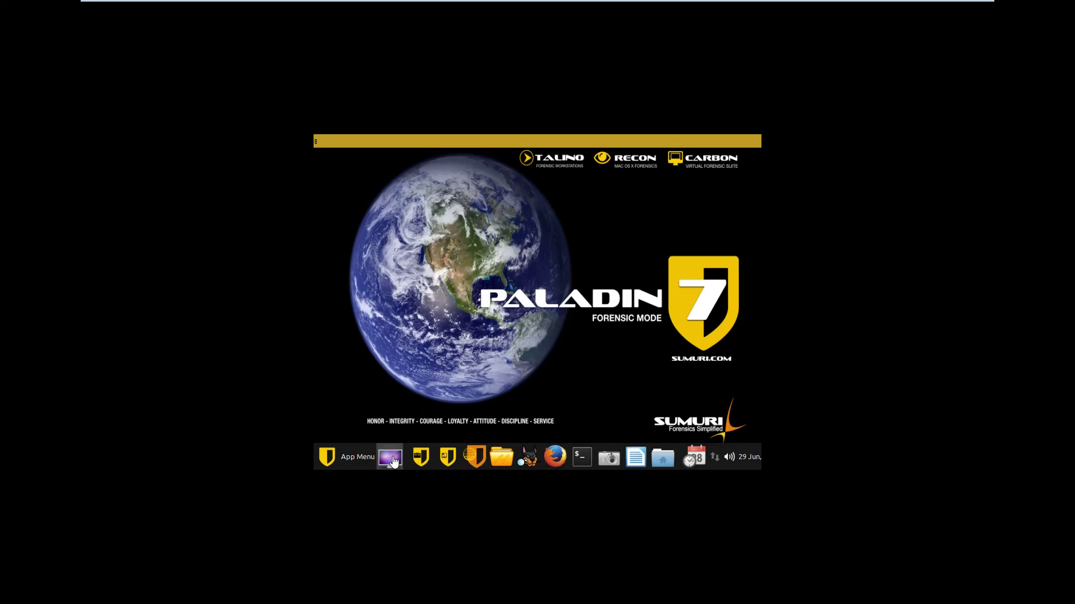
left_click(647, 278)
left_click(645, 392)
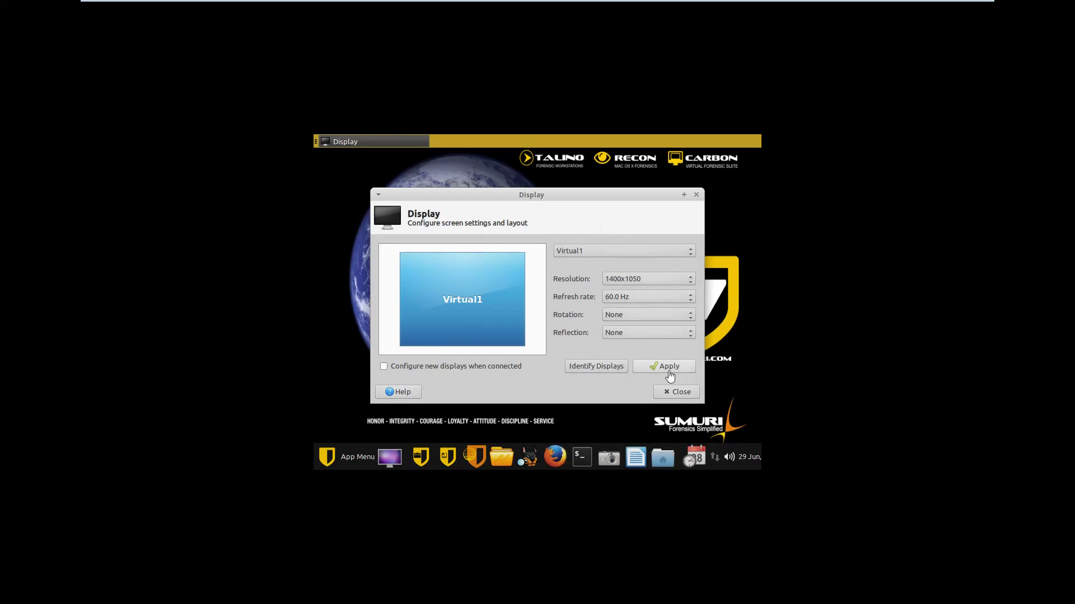
left_click(665, 366)
left_click(504, 269)
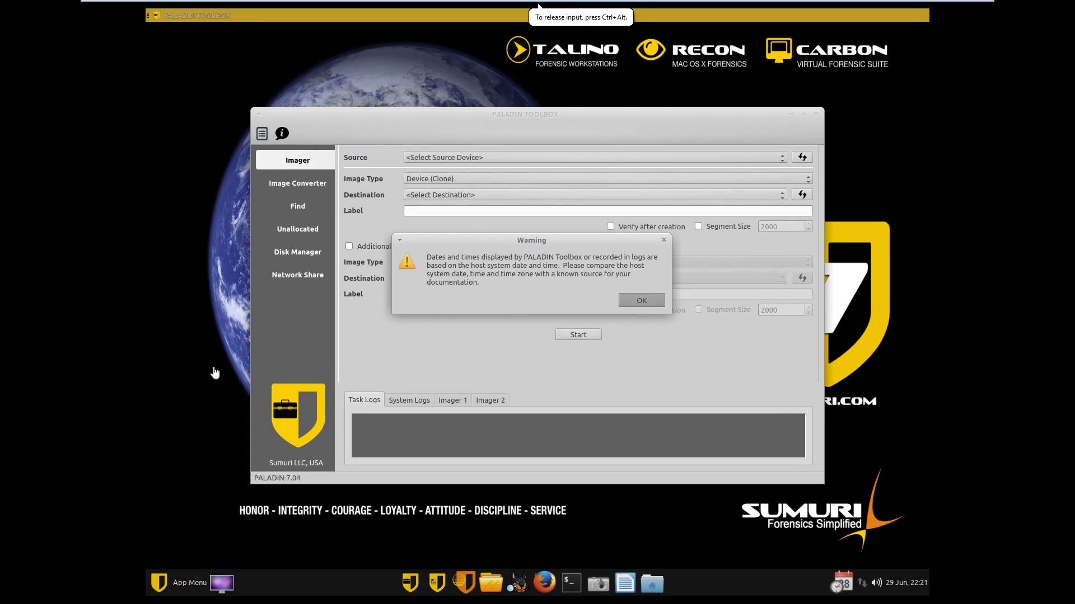
Acknowledge the date and time warning and check the Imager's available source devices, rechecking them after a visit to Image Converter.
left_click(636, 305)
left_click(523, 159)
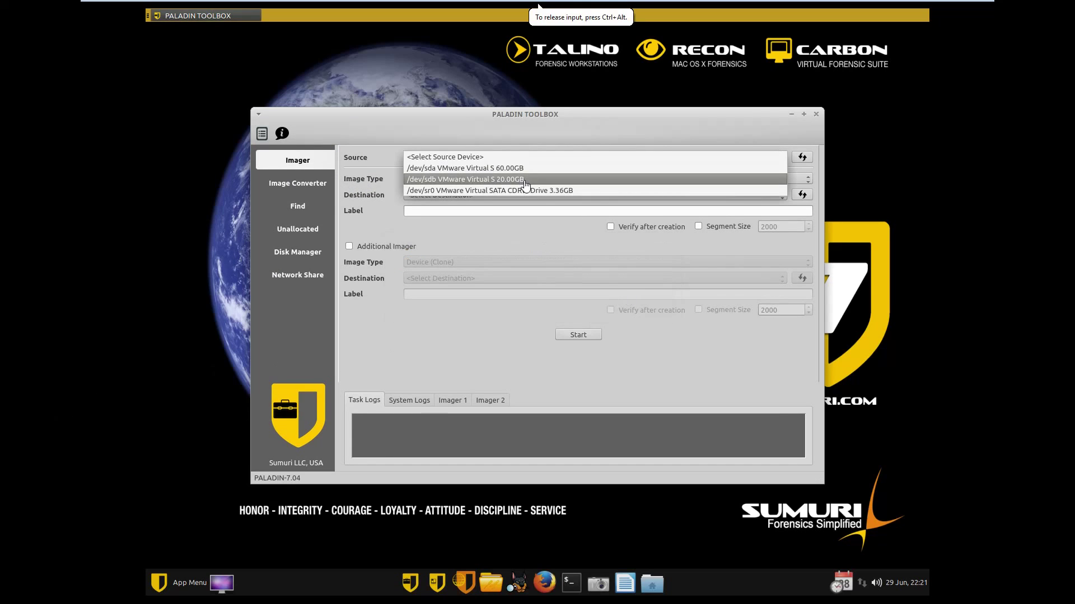
left_click(516, 330)
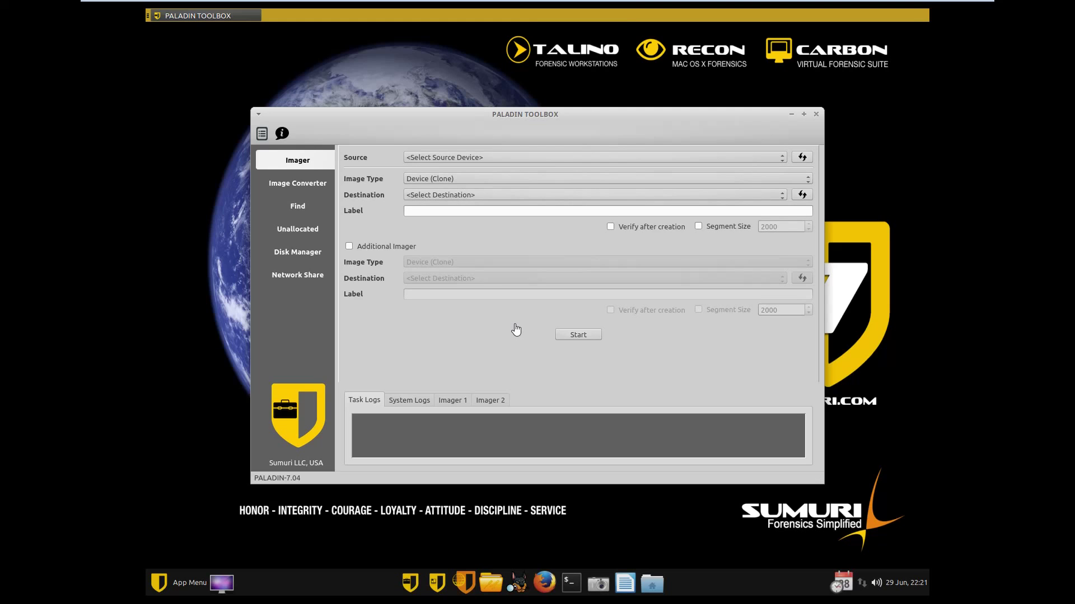
left_click(297, 183)
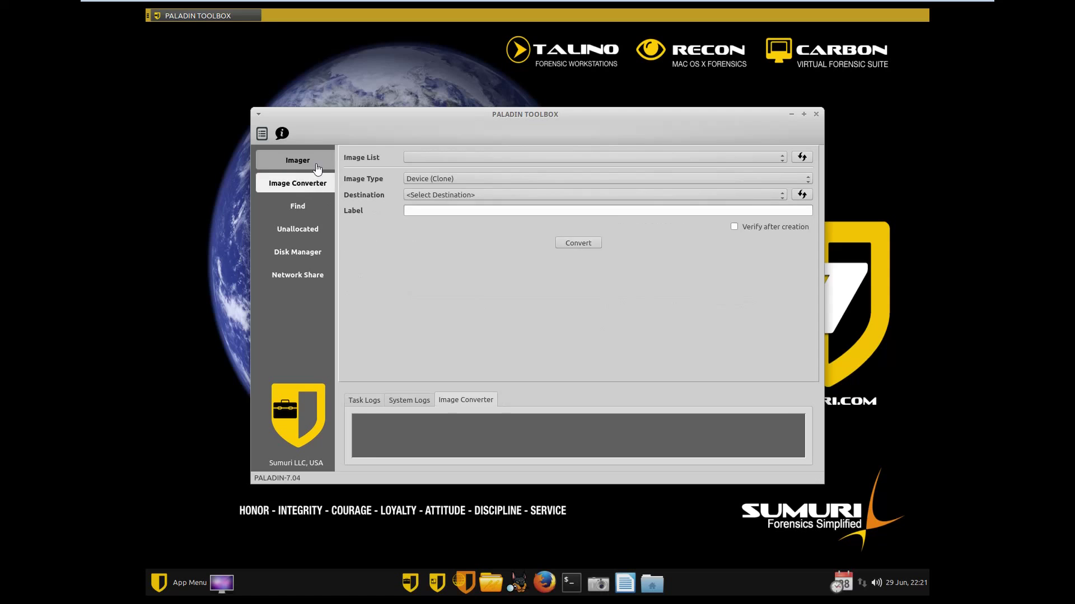
left_click(297, 160)
left_click(507, 158)
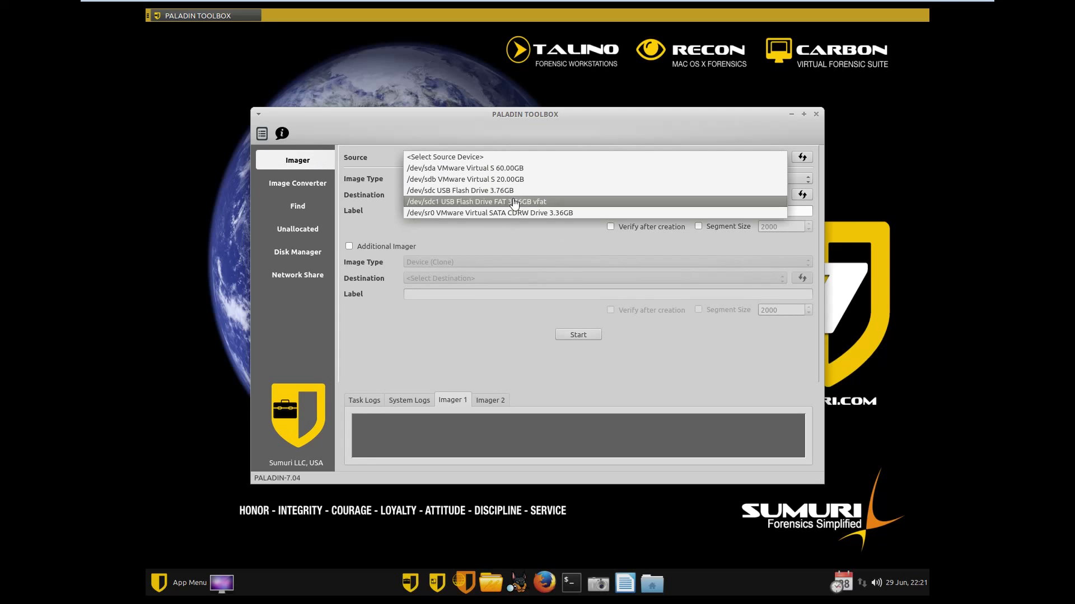
left_click(516, 248)
Cancel the logs media selection without choosing any media, and check the attached devices in Disk Manager.
left_click(305, 231)
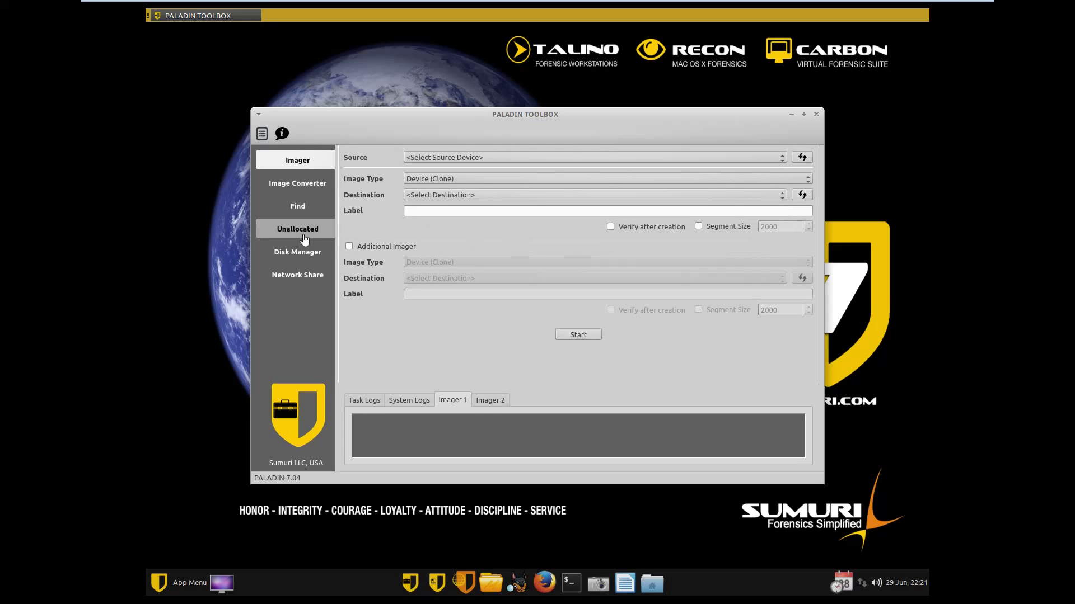
left_click(477, 281)
left_click(496, 282)
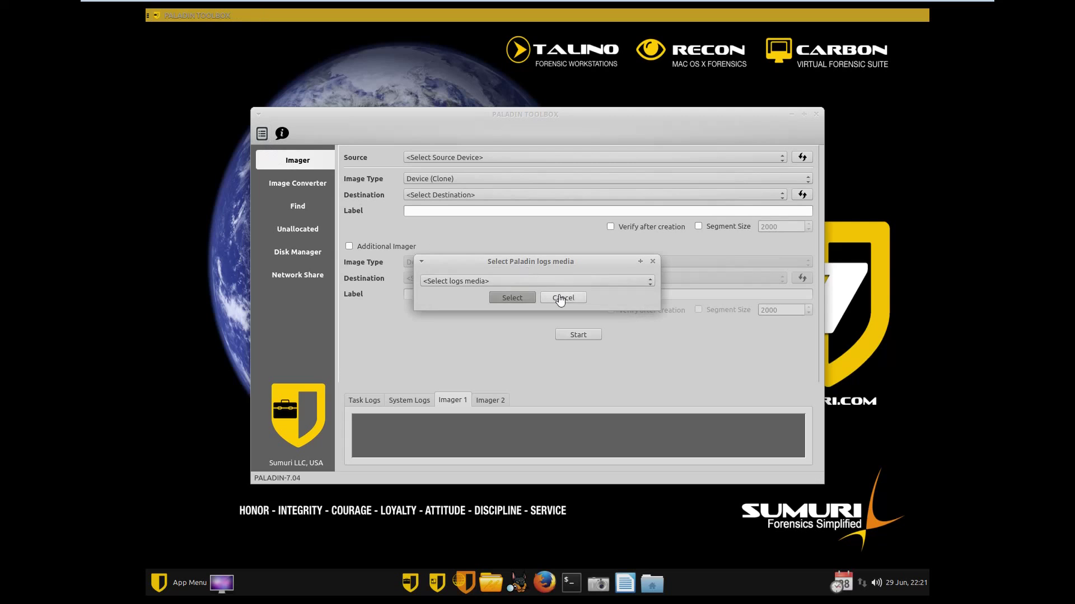
left_click(562, 298)
left_click(303, 253)
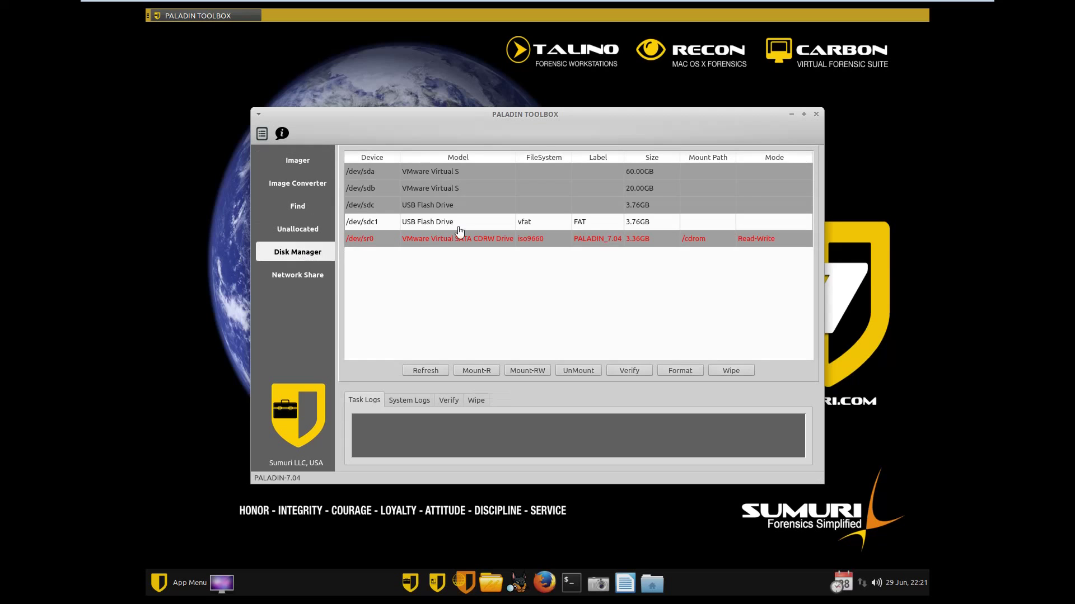
Set the Imager source to /dev/sdc USB Flash Drive 3.76GB and the image type to EWF (E01), leaving the image details blank.
left_click(297, 160)
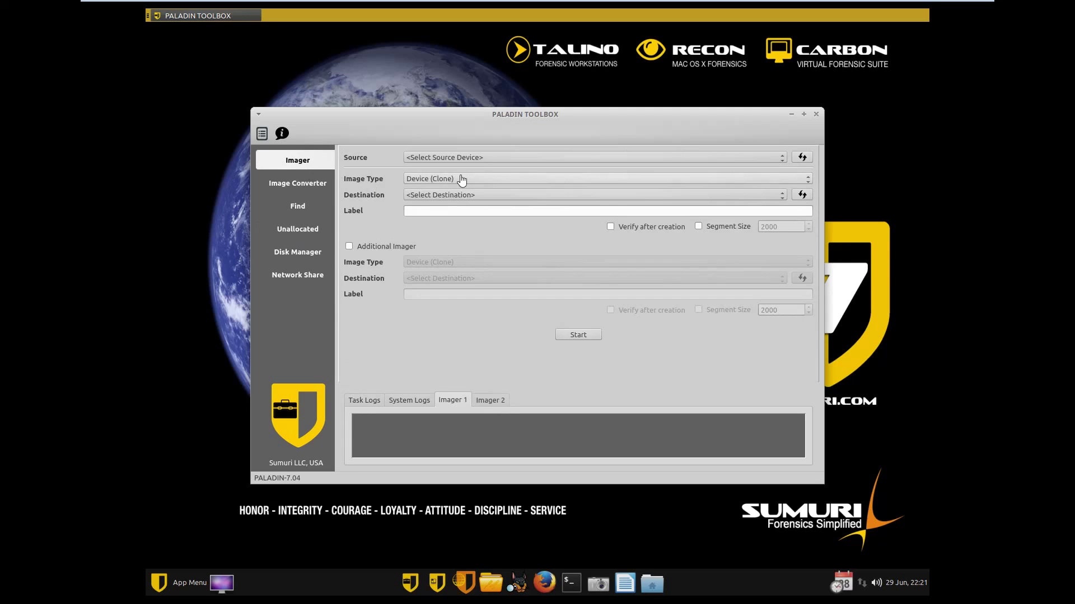
left_click(478, 159)
left_click(472, 190)
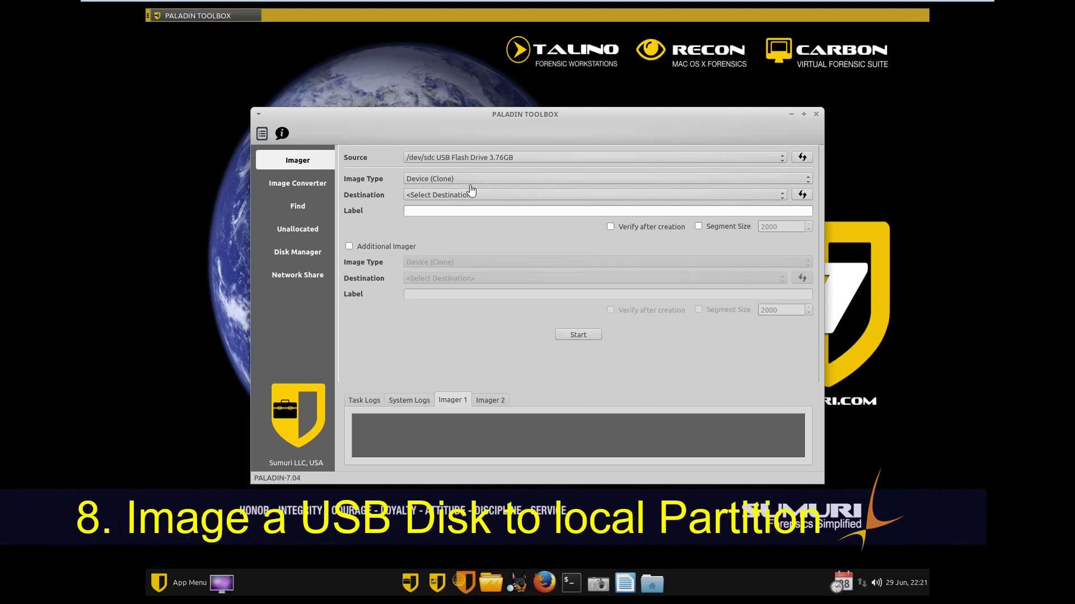
left_click(422, 179)
left_click(425, 200)
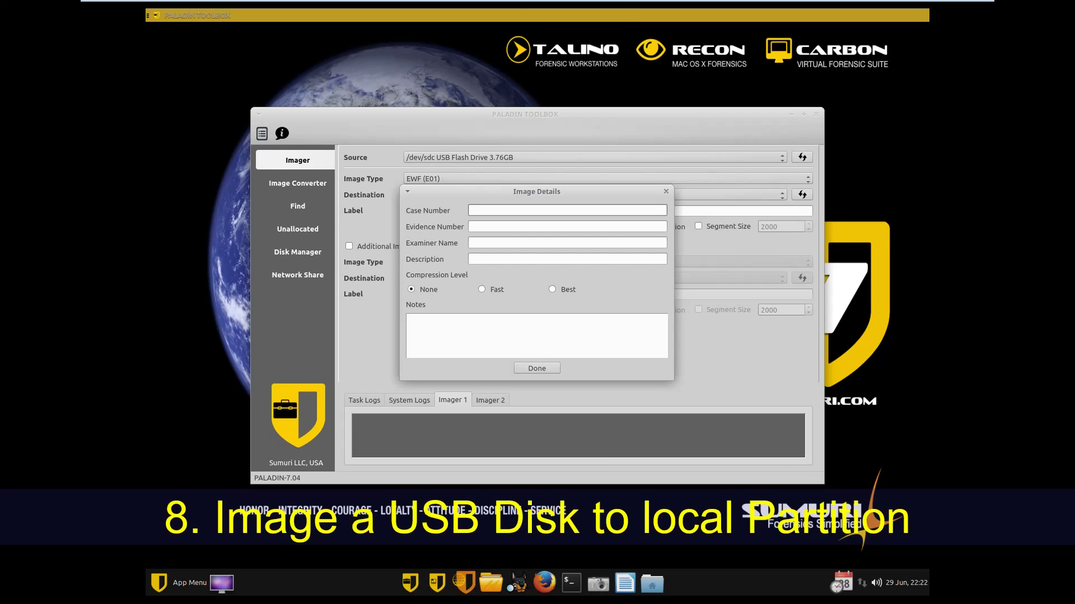
left_click(536, 369)
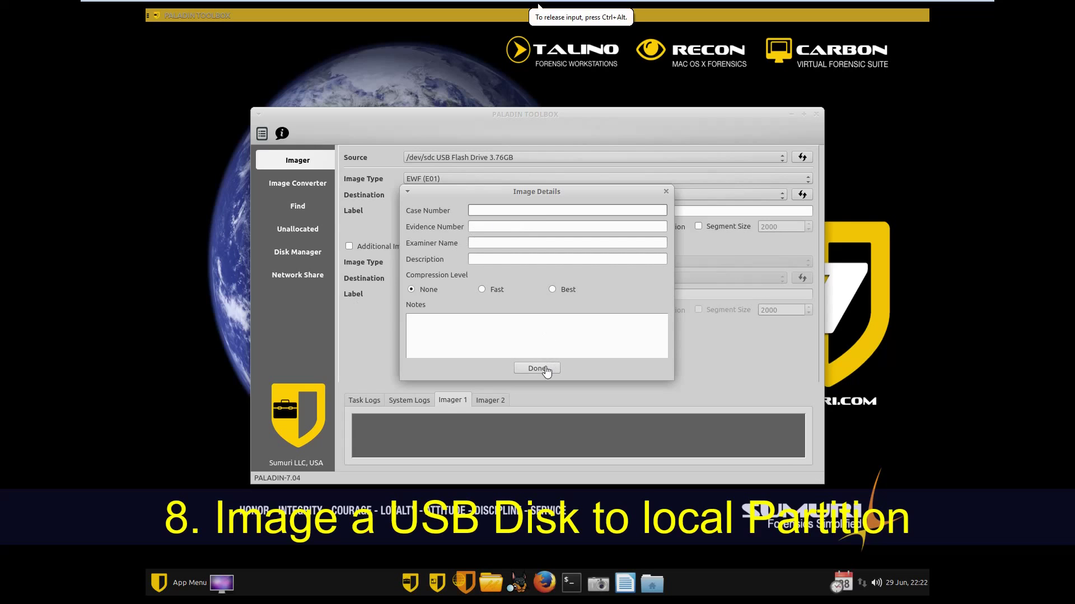
Try the dd (RAW), VMDK and EWF2 (Ex01) image types while checking for an available destination, leaving the image details blank.
left_click(468, 179)
left_click(469, 180)
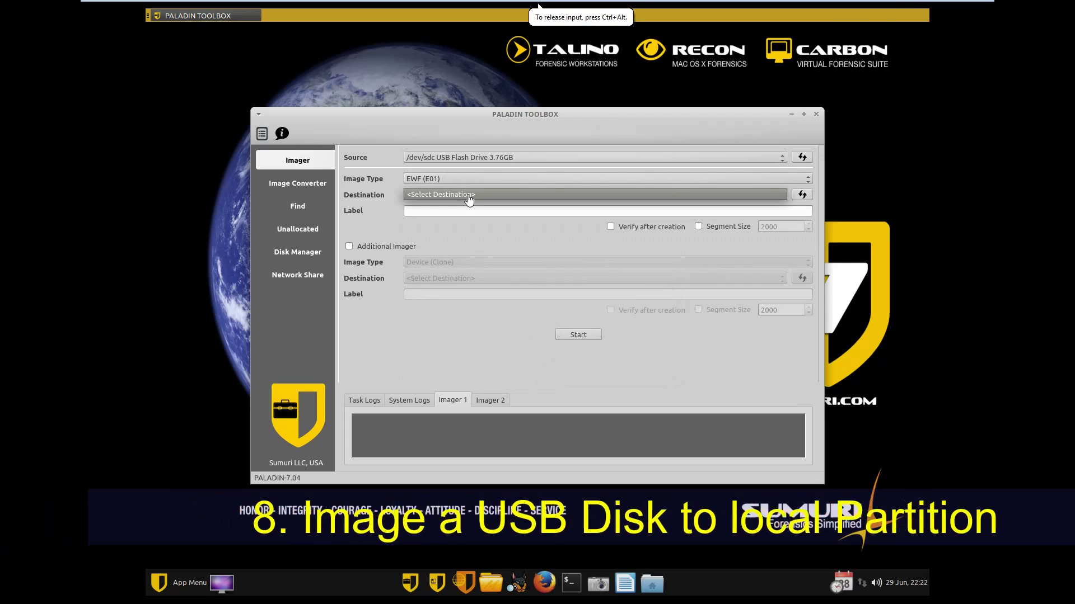
left_click(470, 182)
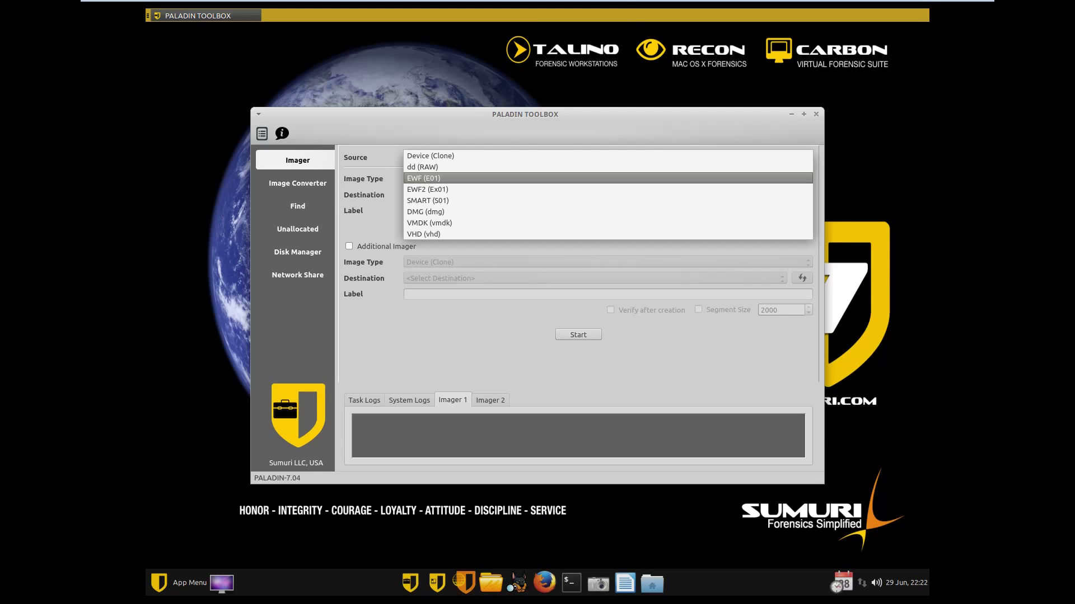
left_click(433, 169)
left_click(435, 182)
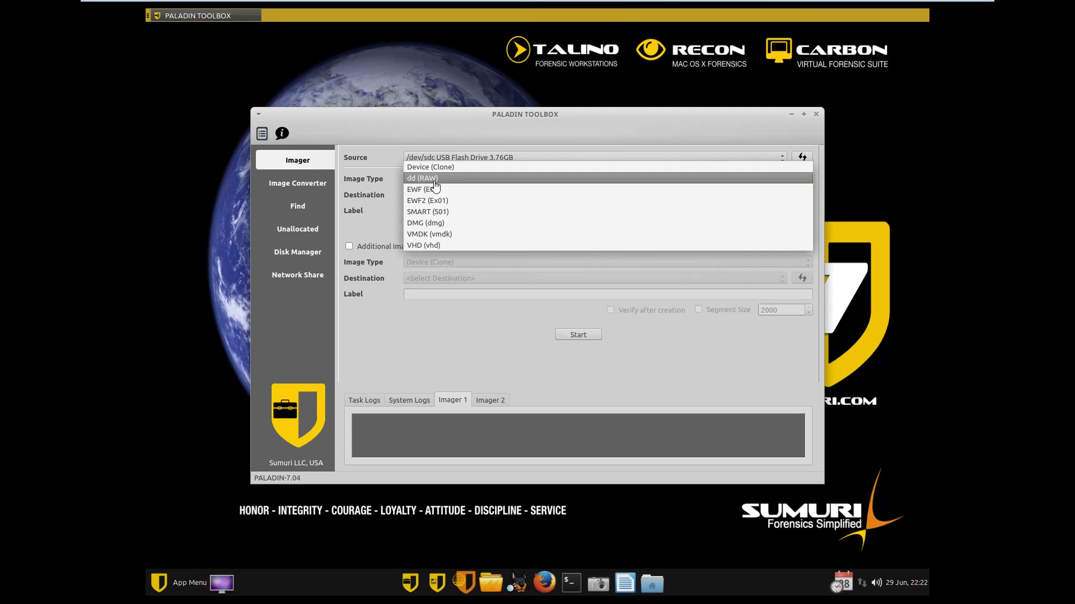
left_click(448, 237)
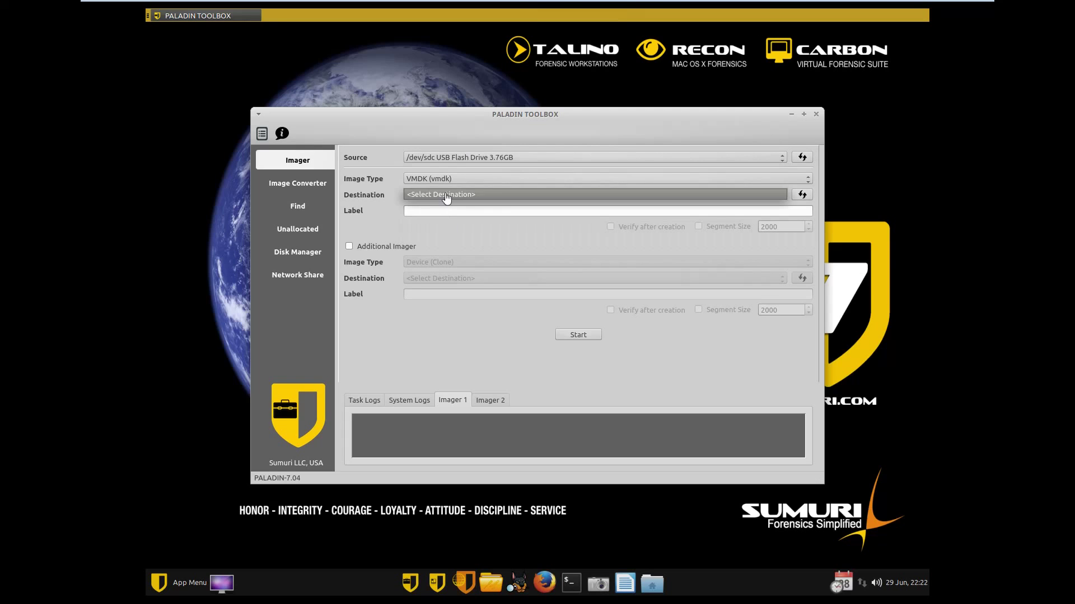
left_click(448, 184)
left_click(442, 145)
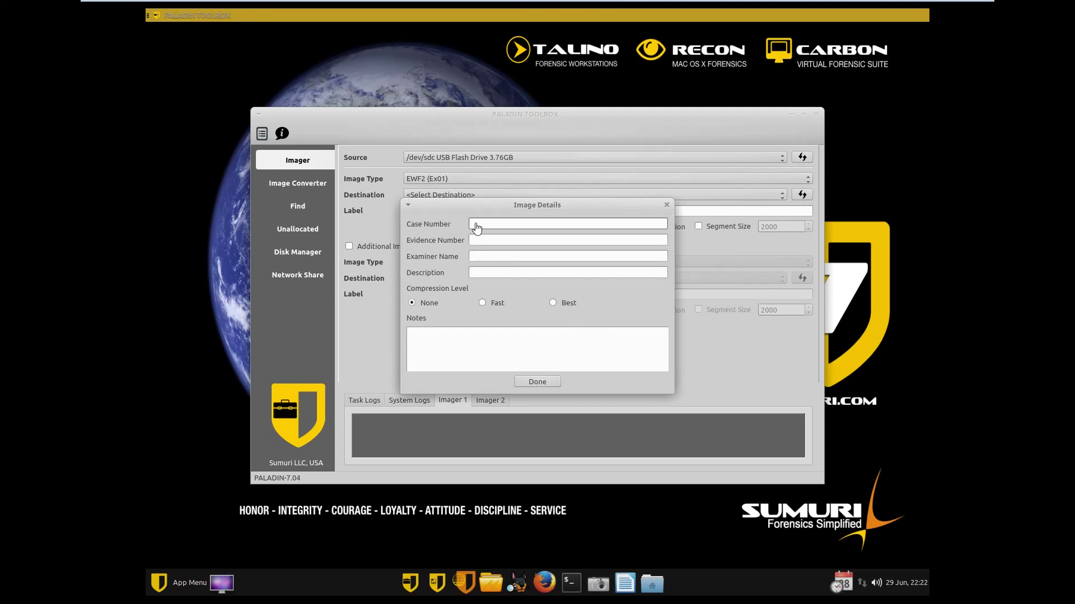
left_click(548, 381)
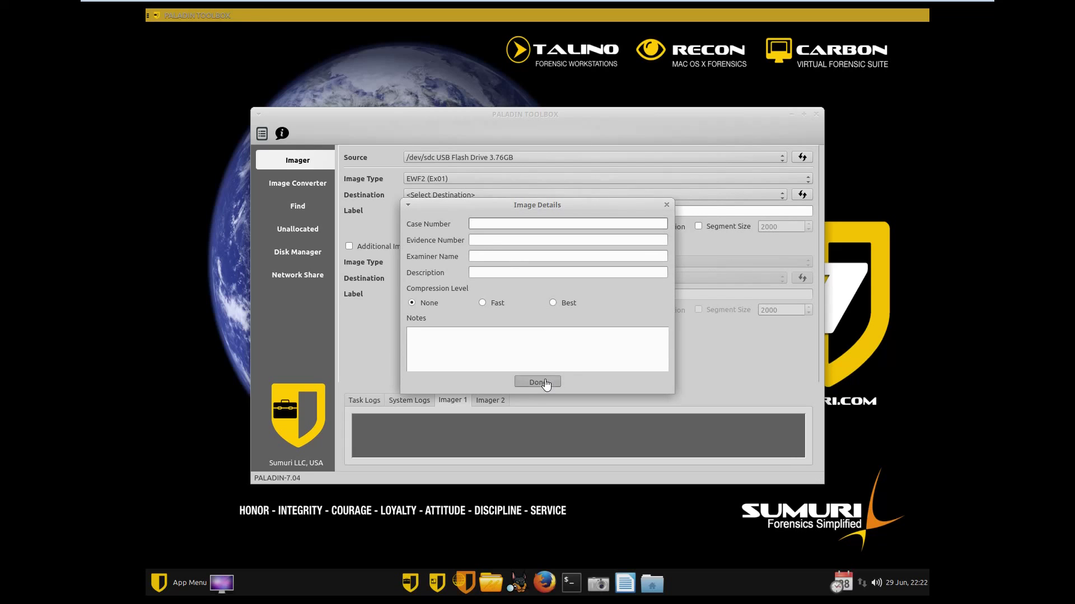
Set the image type to EWF (E01) with case number 1, evidence number, examiner name and description 12, and Fast compression.
left_click(471, 178)
left_click(471, 168)
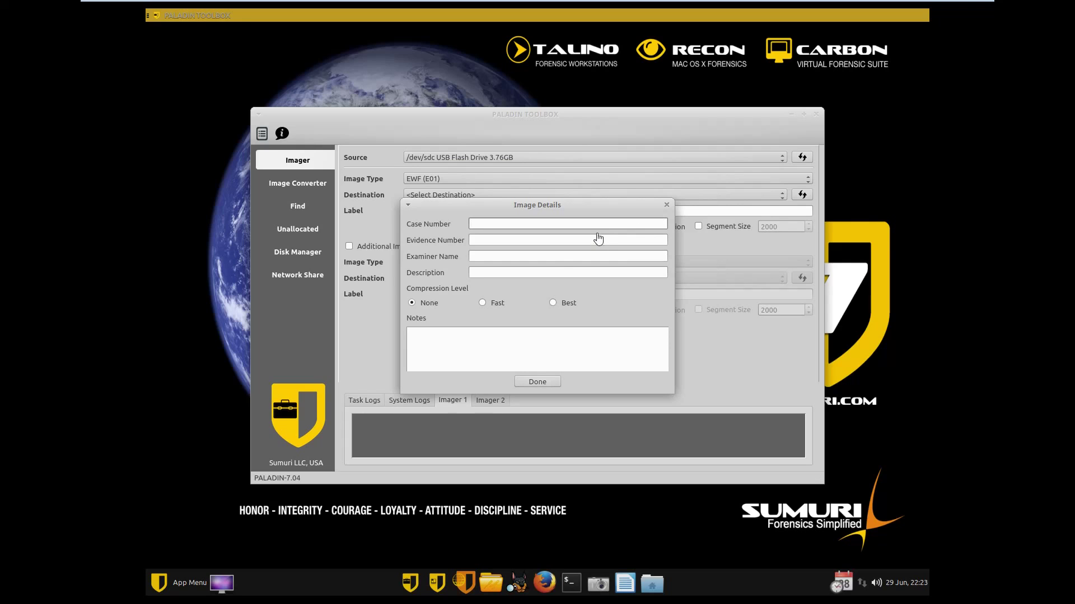
type("1")
left_click(557, 248)
type("12")
left_click(548, 262)
type("12")
left_click(547, 274)
type("12")
left_click(500, 304)
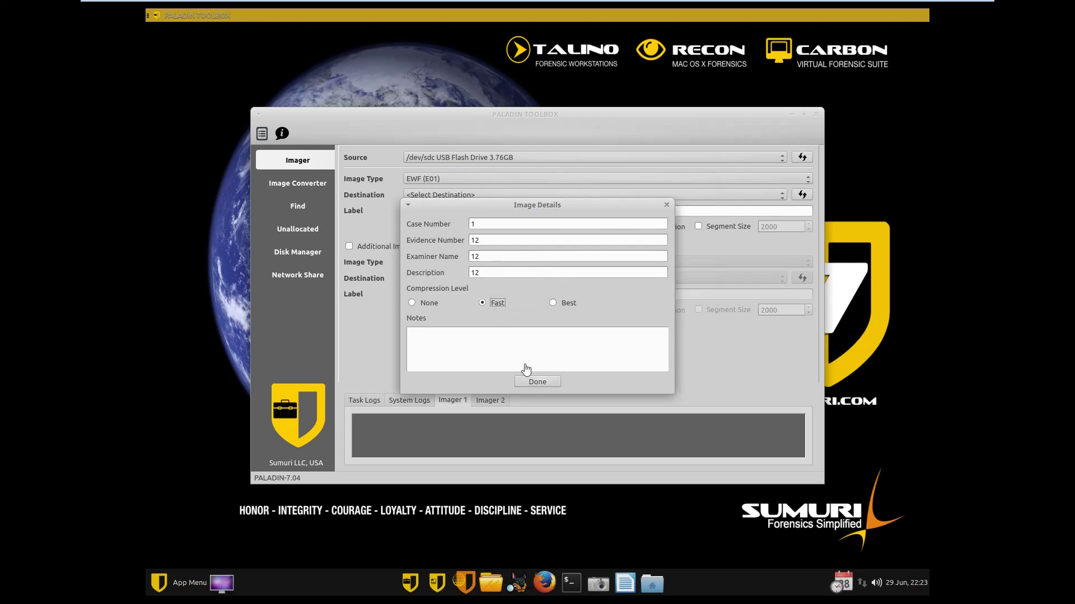
left_click(531, 382)
Switch the source to the /dev/sdc1 FAT partition, check the destination choices, and change the image type to dd (RAW).
left_click(779, 200)
left_click(779, 201)
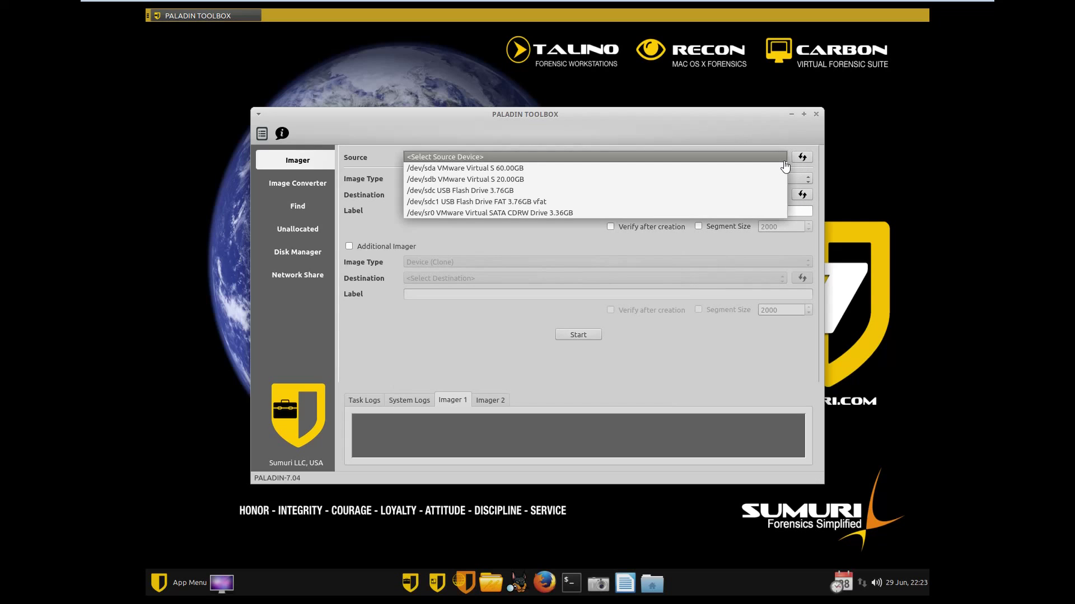
left_click(767, 201)
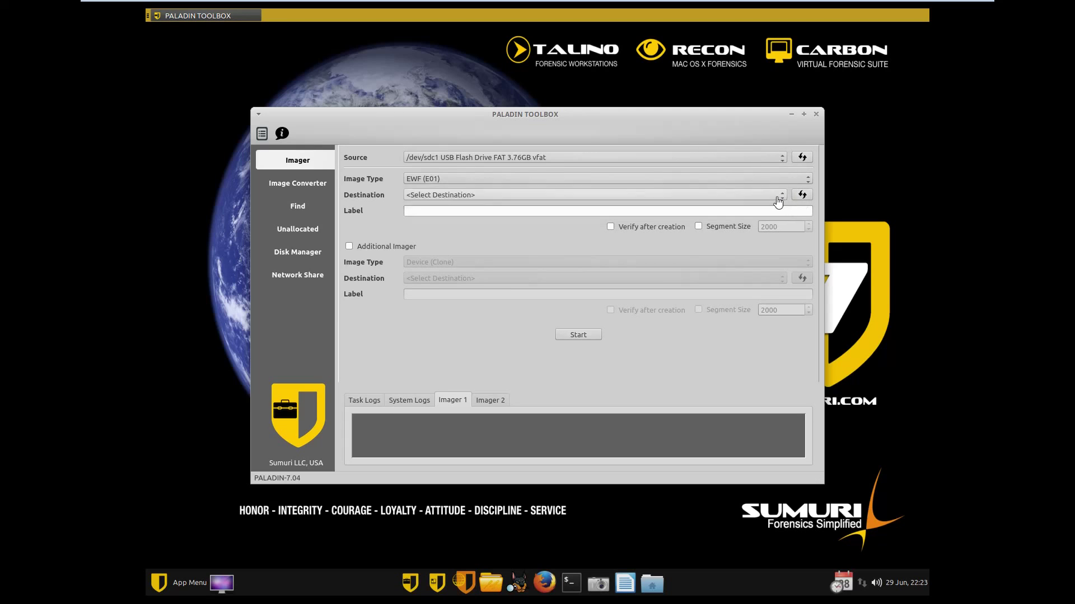
left_click(766, 197)
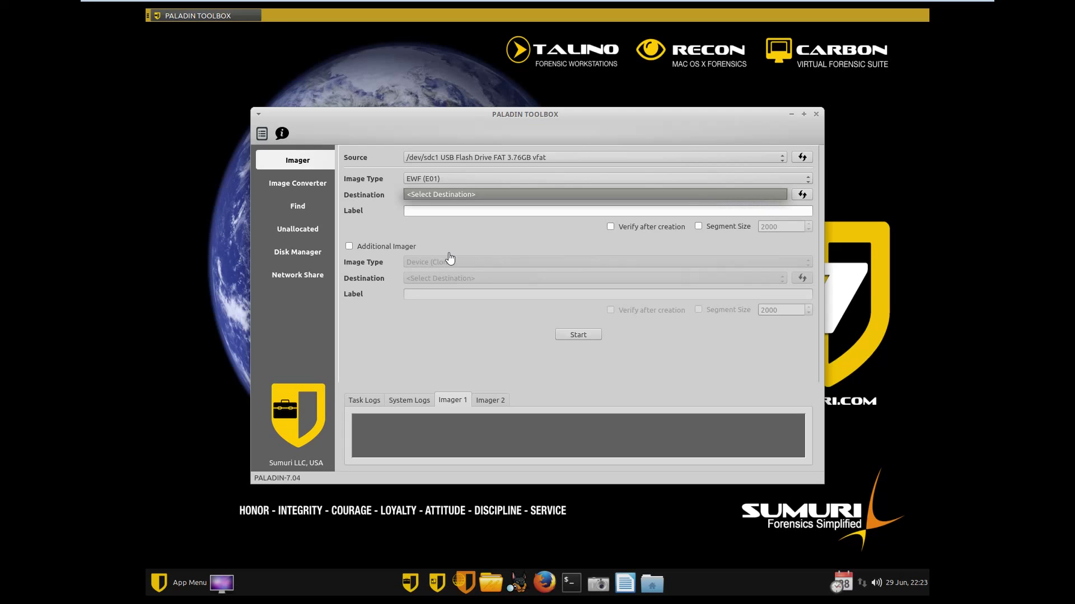
left_click(449, 179)
left_click(449, 170)
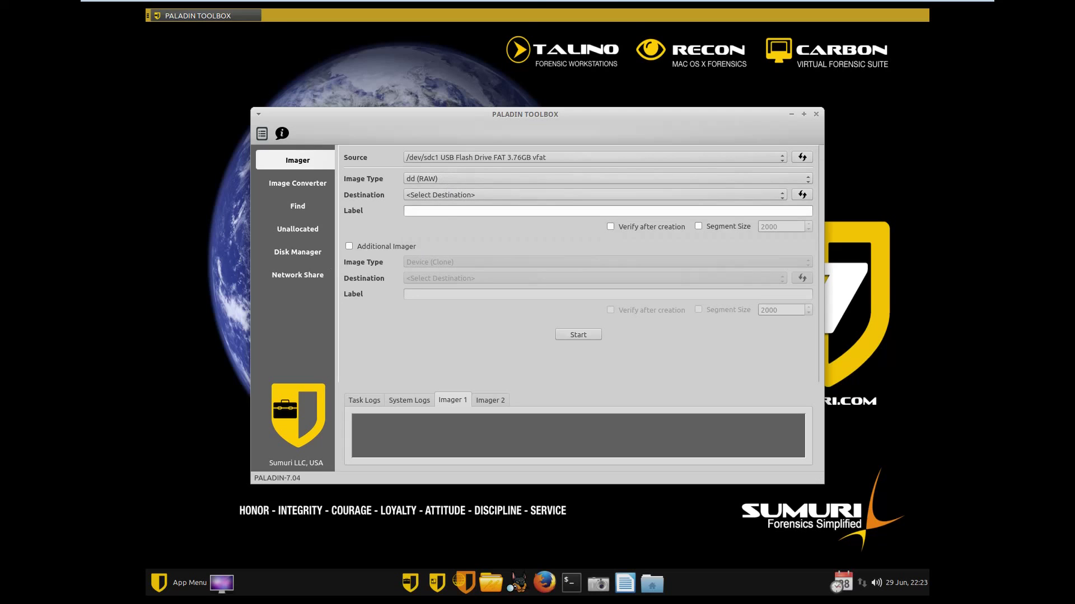
Format the 20.00GB disk /dev/sdb in Disk Manager as ext4 with the label Test2.
left_click(298, 253)
left_click(449, 189)
left_click(680, 370)
left_click(512, 319)
left_click(582, 301)
type("Test2")
left_click(512, 319)
left_click(462, 176)
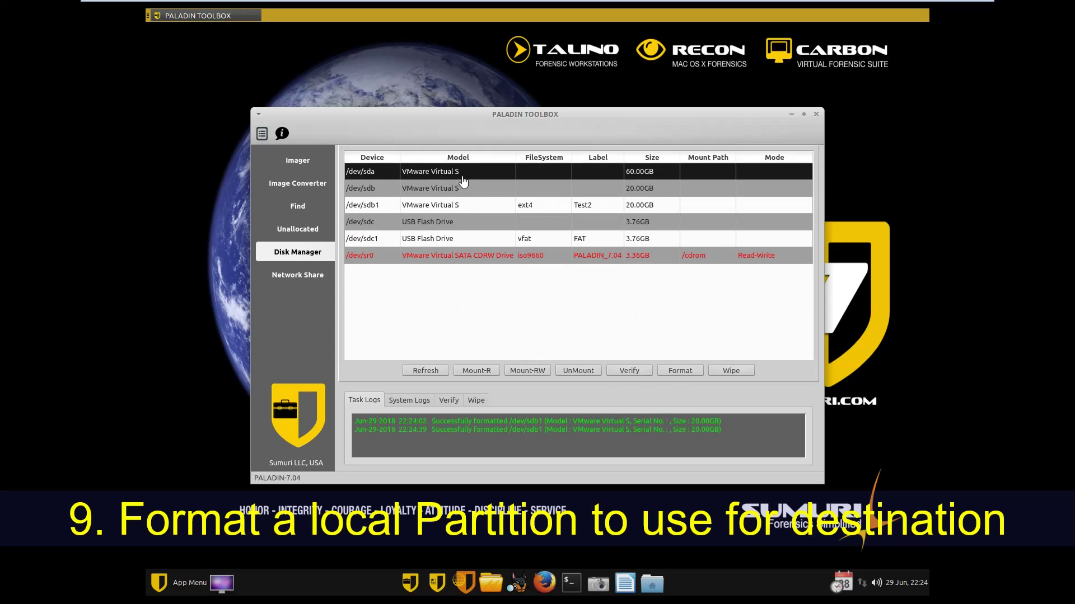
left_click(680, 371)
left_click(564, 320)
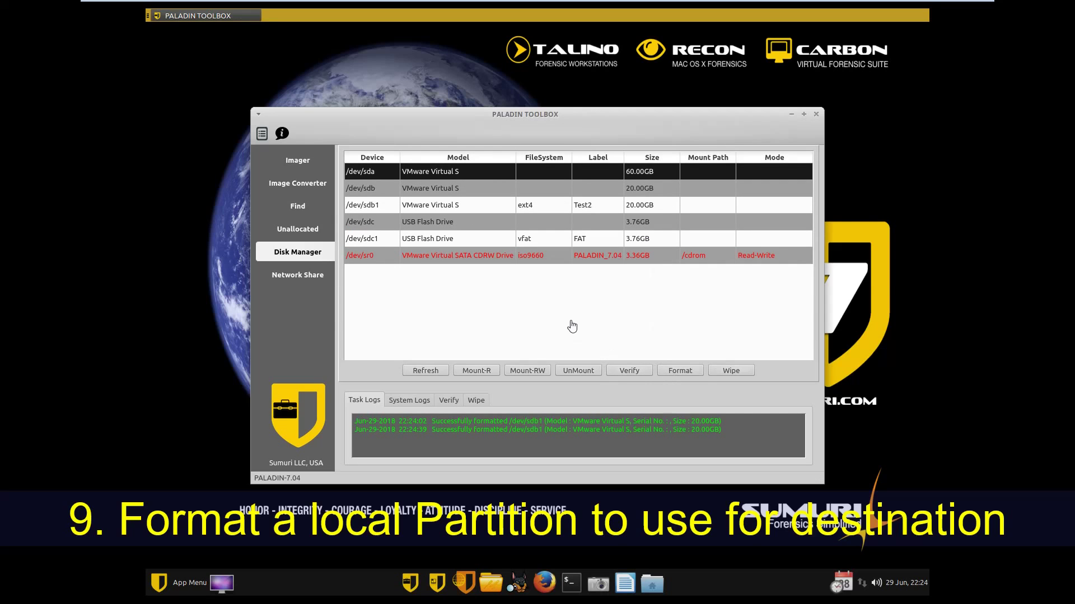
Set the Imager source to /dev/sdc USB Flash Drive 3.76GB and the image type to EWF (E01), accepting the image details.
left_click(297, 160)
left_click(501, 162)
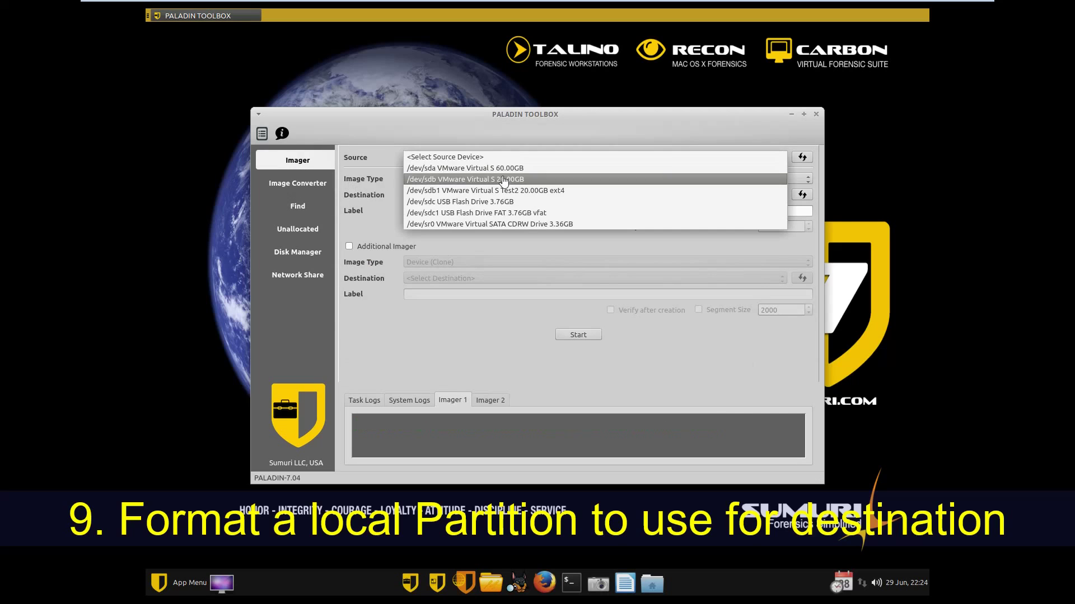
left_click(517, 203)
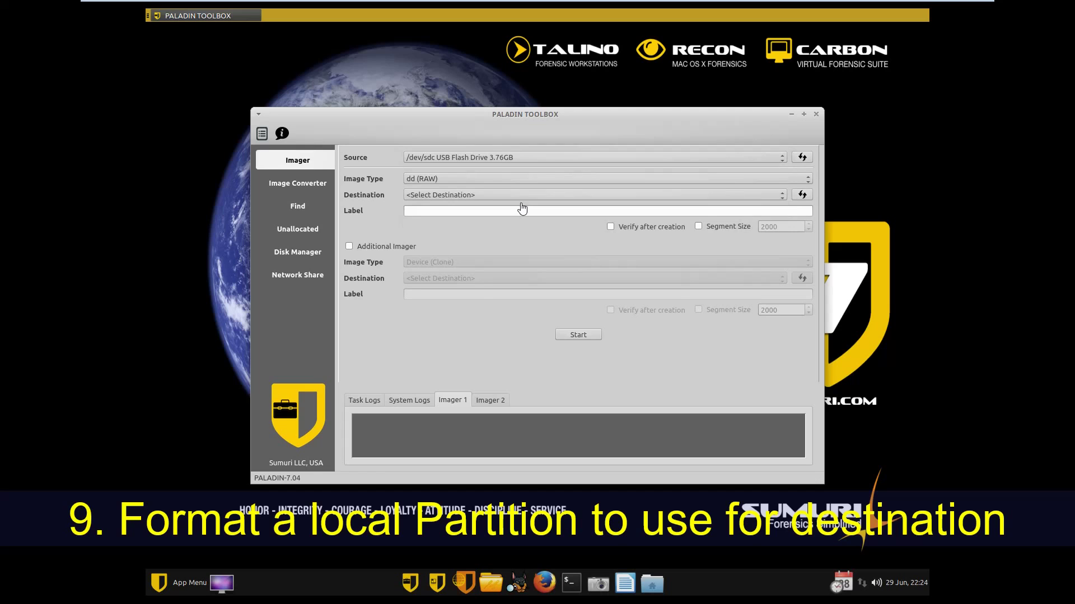
left_click(486, 179)
left_click(486, 190)
left_click(537, 379)
Choose the /dev/sdb1 Test2 20.00GB ext4 partition as destination, label the image 12, and start imaging.
left_click(503, 195)
left_click(507, 211)
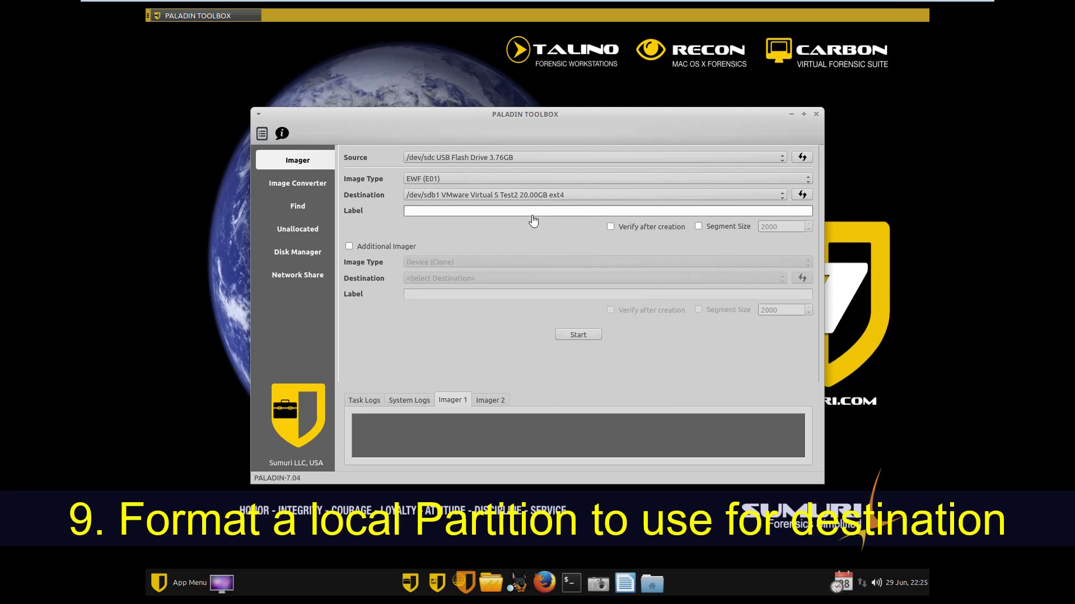
left_click(532, 213)
type("12")
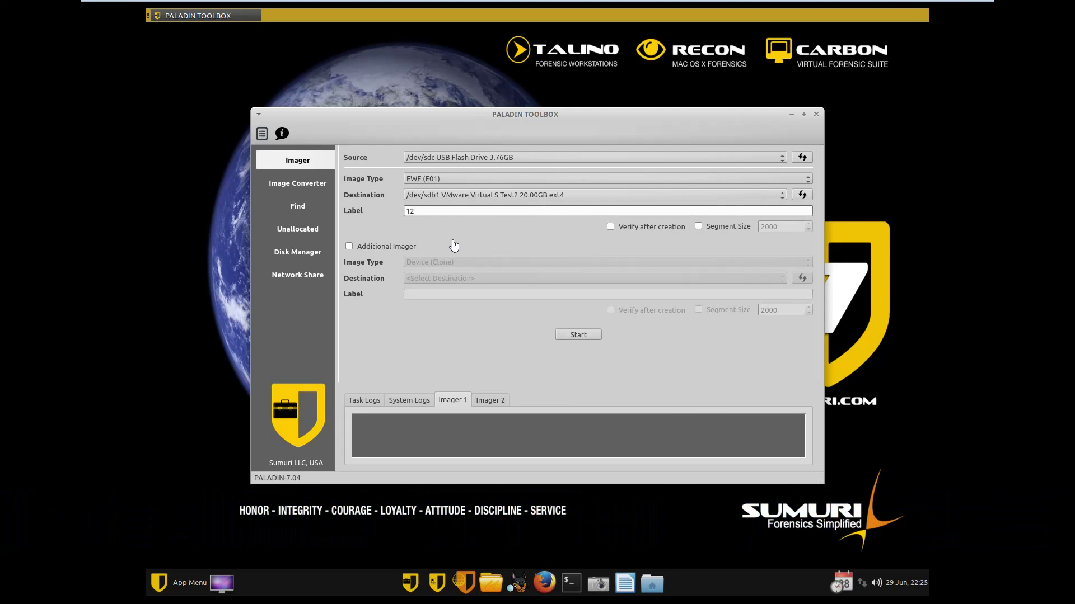
left_click(587, 336)
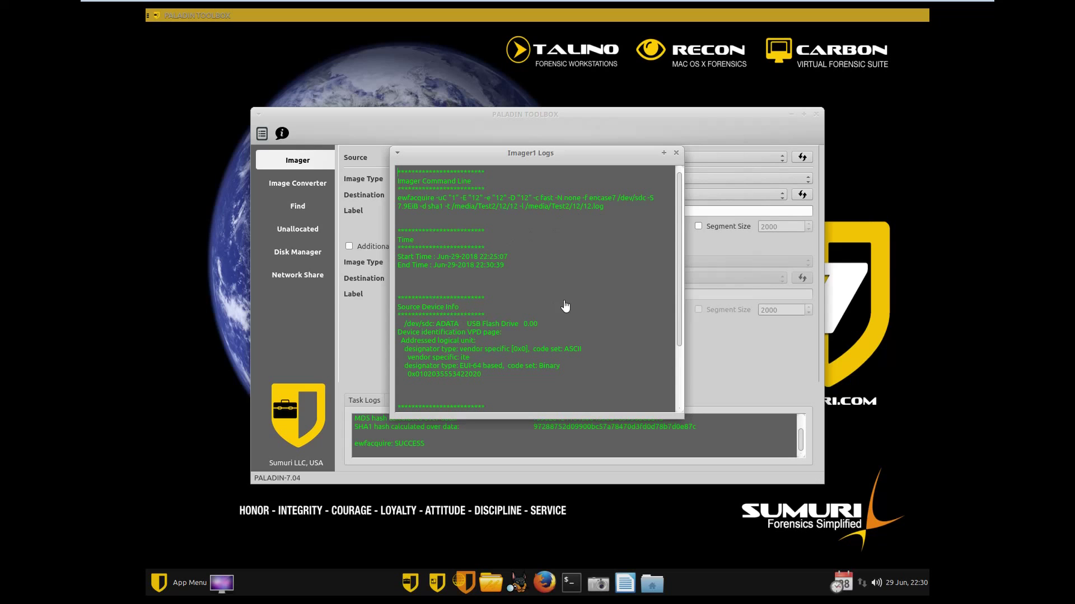
Enlarge the finished Imager1 log, close it, and highlight the MD5 and SHA1 hash lines in the toolbox's imager log.
left_click(664, 153)
left_click(924, 29)
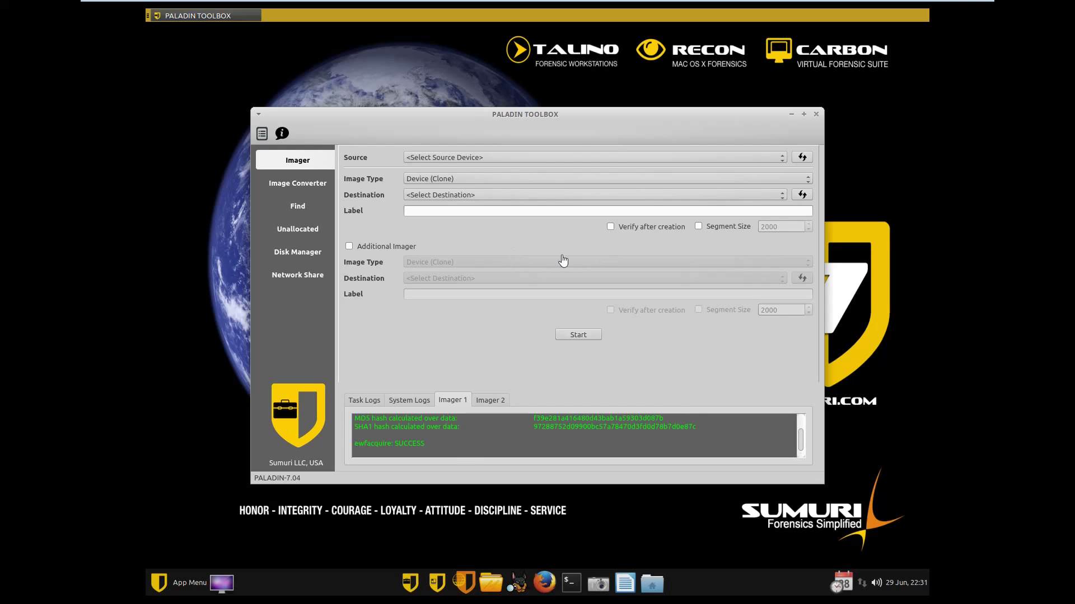
left_click_drag(692, 430, 359, 422)
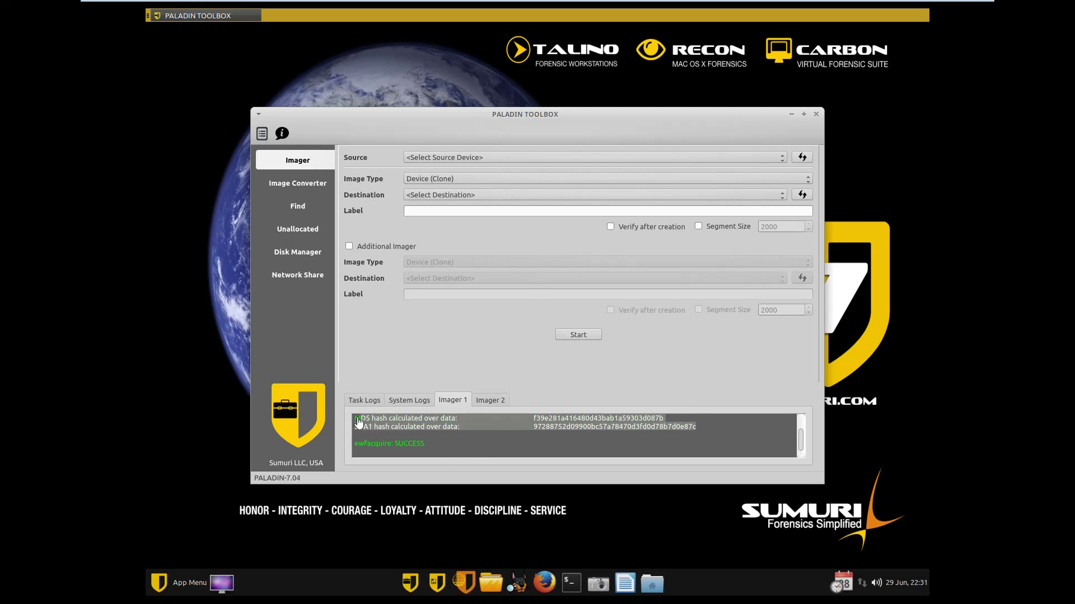
Close the toolbox and open folder 12 on the Test2 volume in the file manager.
left_click(385, 425)
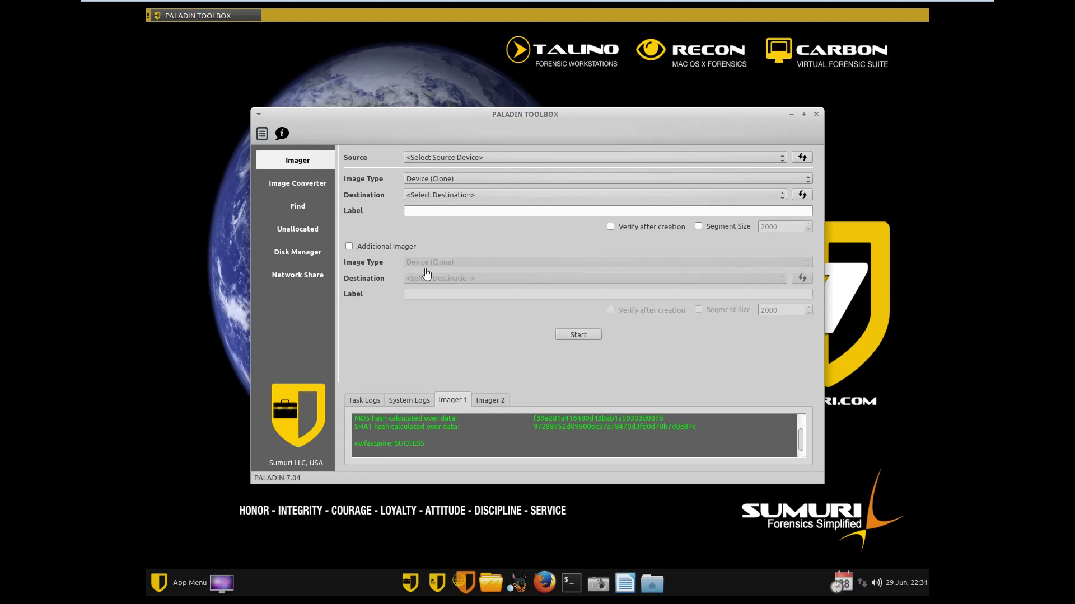
left_click(816, 115)
left_click(490, 583)
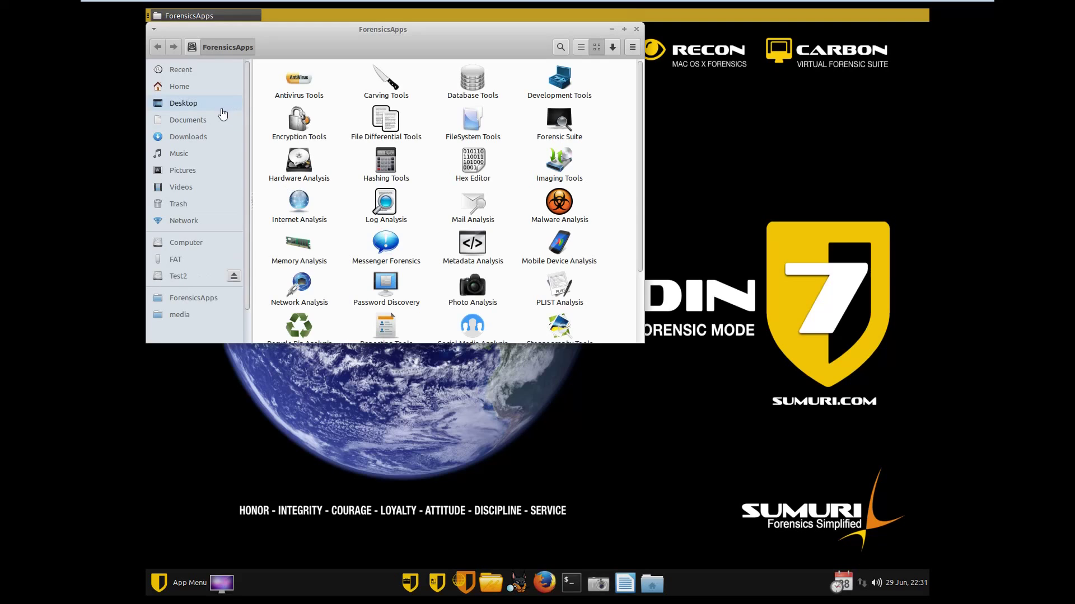
left_click(204, 276)
double_click(298, 78)
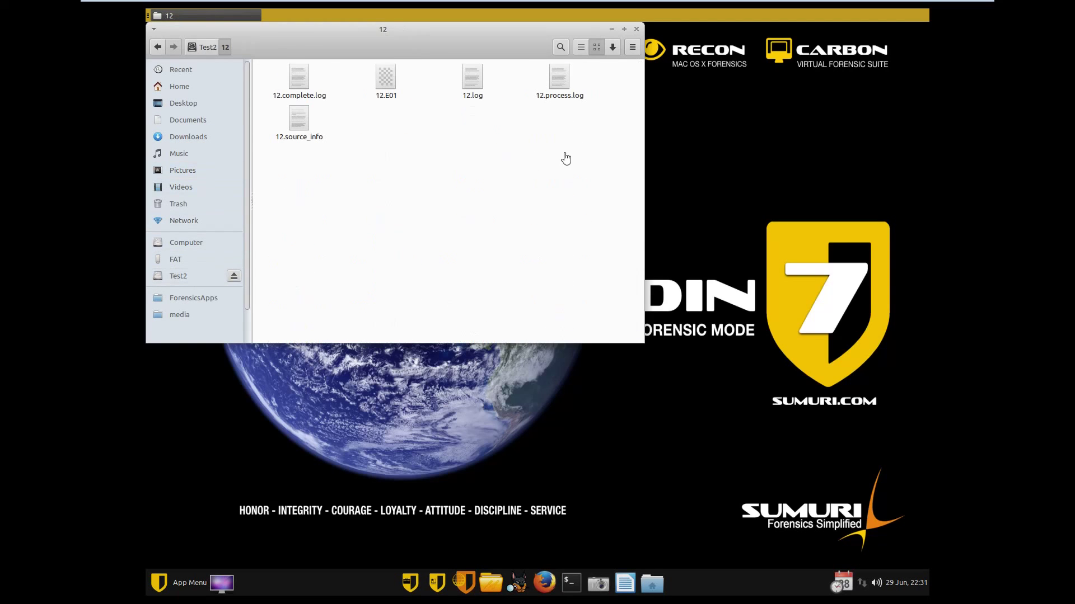
View the contents of 12.log and 12.process.log, and select the 12.E01 image file to check it.
double_click(472, 78)
left_click(920, 294)
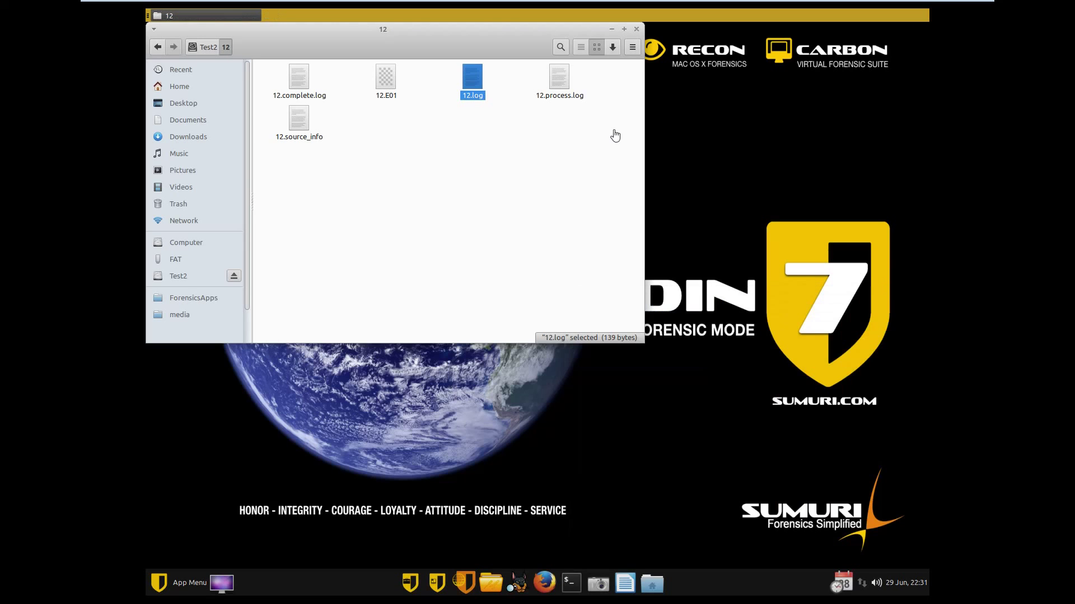
double_click(559, 78)
scroll(696, 358, "down", 5)
scroll(695, 359, "down", 3)
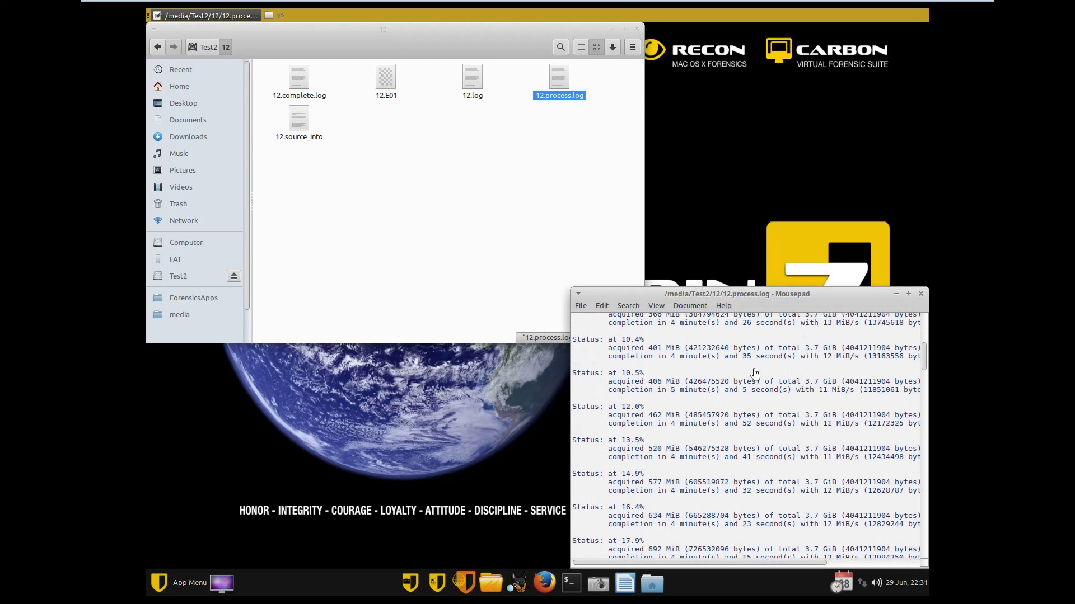
left_click(920, 294)
right_click(391, 81)
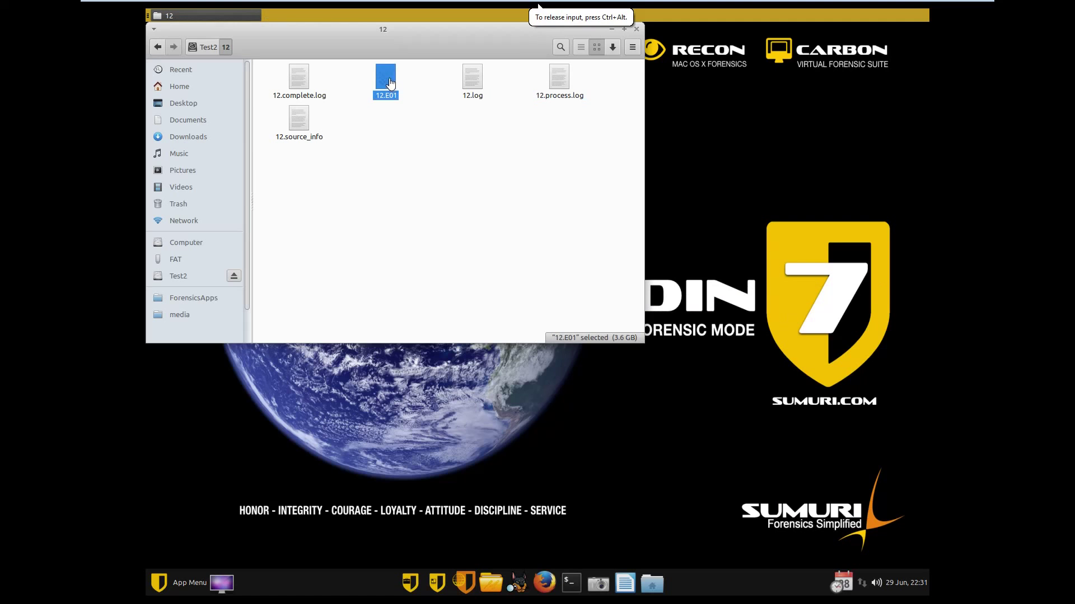
left_click(353, 211)
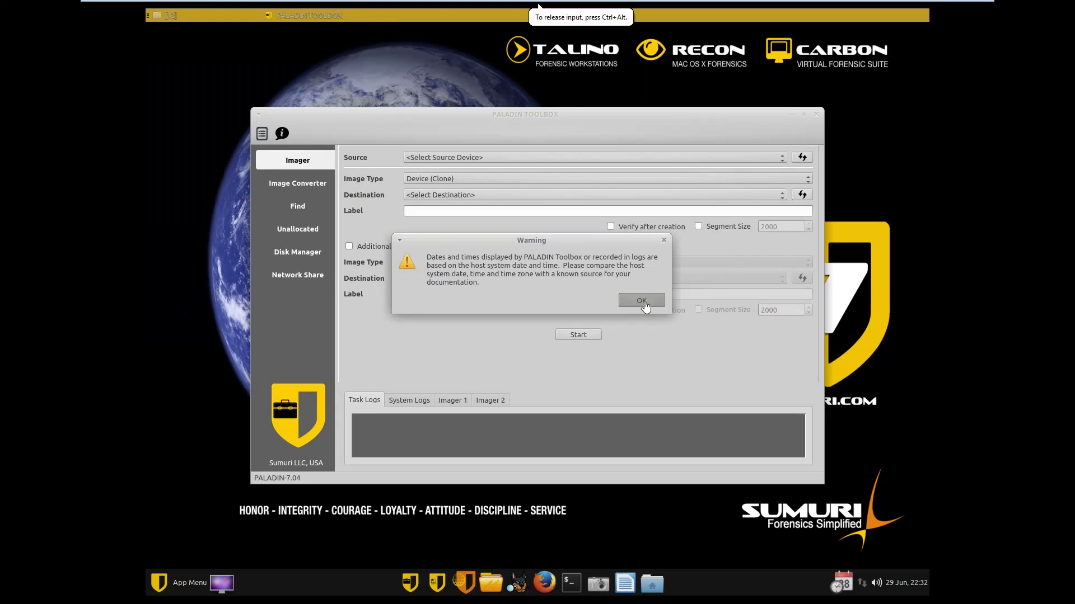
In Image Converter, refresh the image list, choose /media/Test2/12/12.E01, and keep the image type Device (Clone).
left_click(641, 301)
left_click(297, 183)
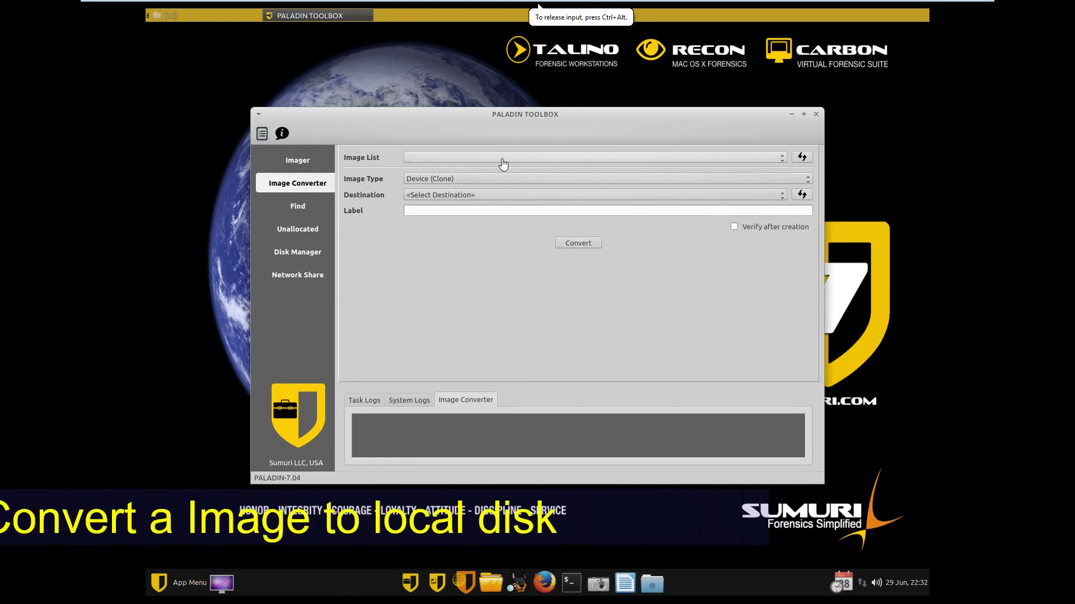
left_click(802, 157)
left_click(756, 157)
left_click(747, 171)
left_click(700, 179)
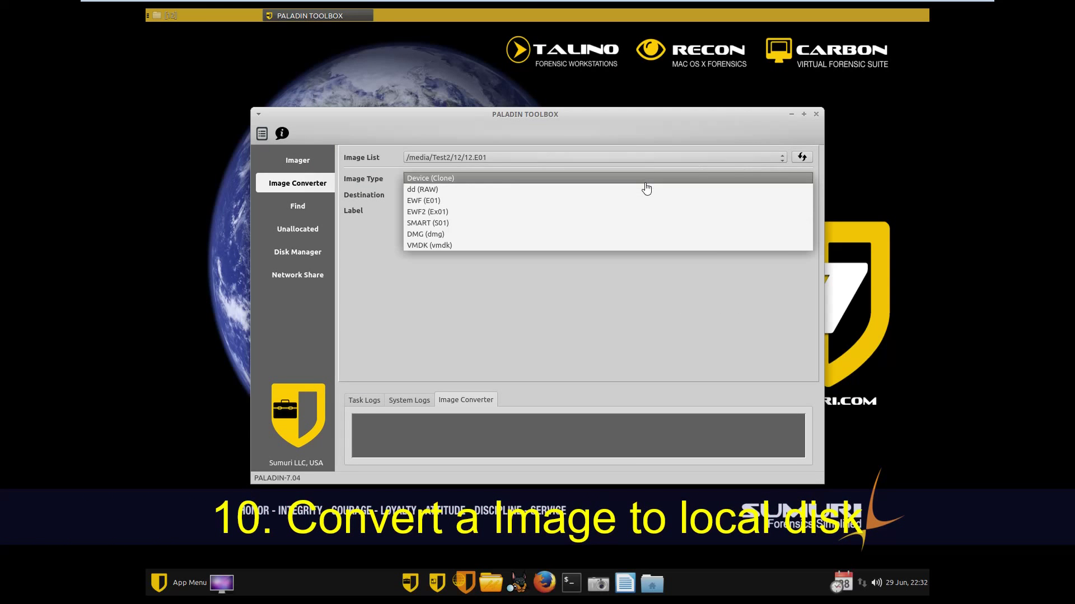
left_click(646, 180)
Choose /dev/sda VMware Virtual S 60.00GB as destination, label it 12, enable verification after creation, and start the conversion.
left_click(628, 197)
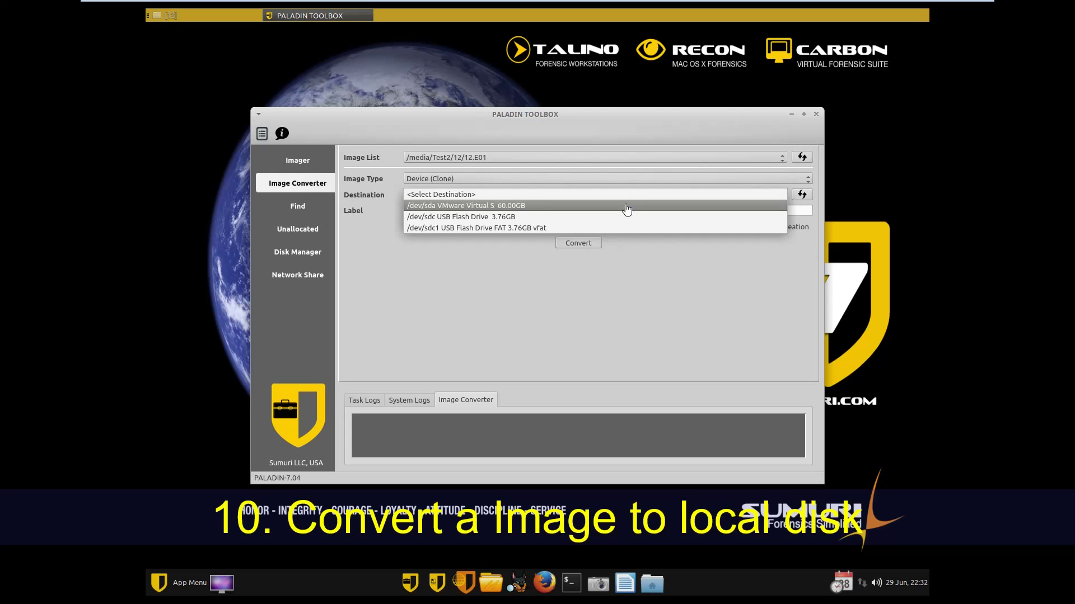
left_click(627, 207)
left_click(569, 210)
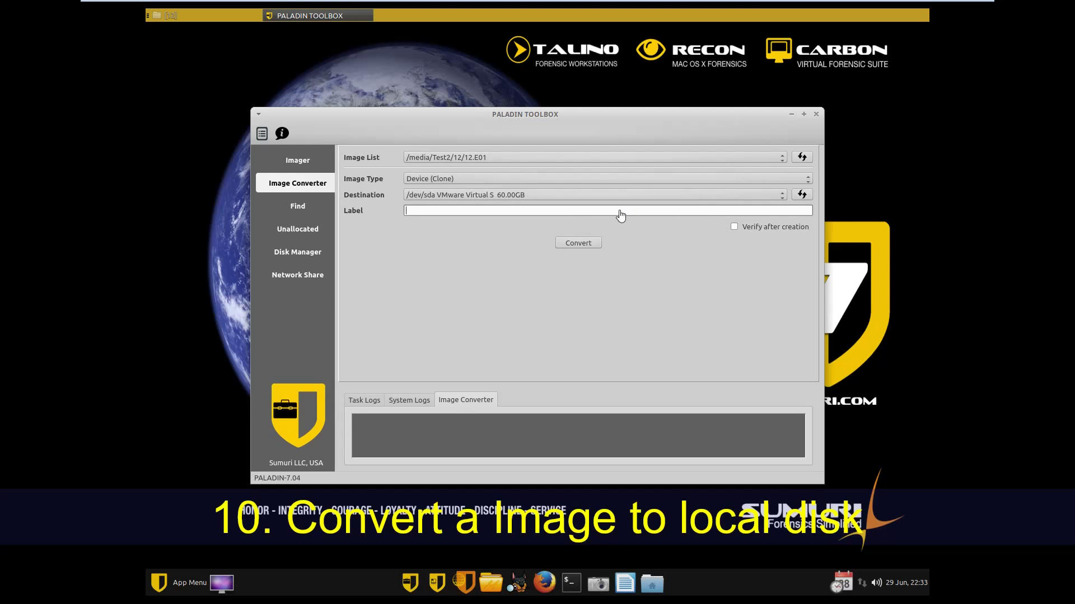
left_click(734, 227)
left_click(578, 243)
left_click(568, 305)
left_click(549, 213)
left_click(573, 248)
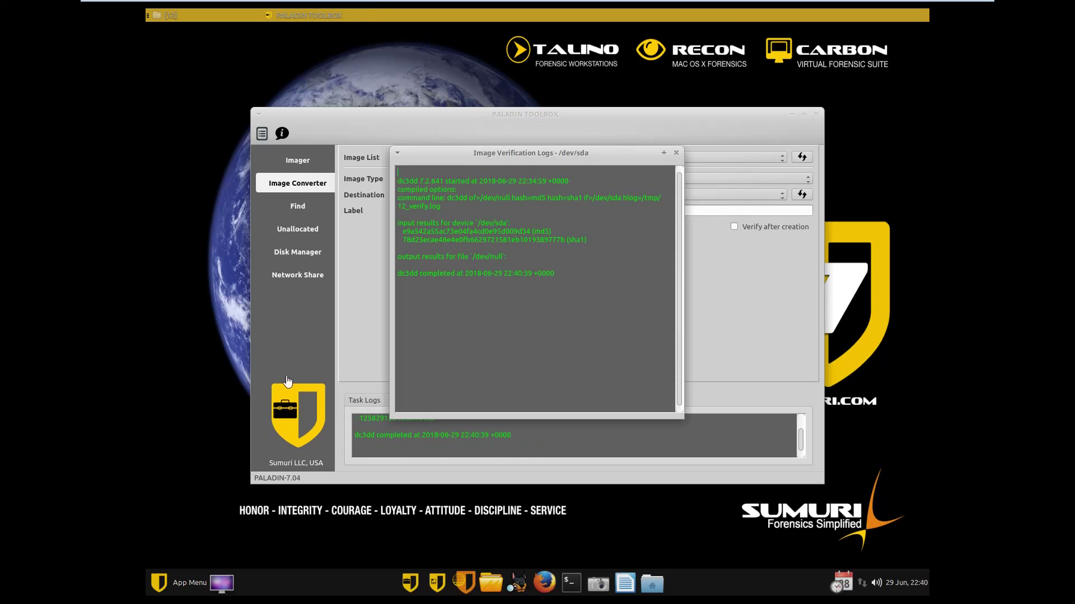
Close the image verification log and the toolbox, and open the mounted FAT volume in the file manager.
left_click(676, 153)
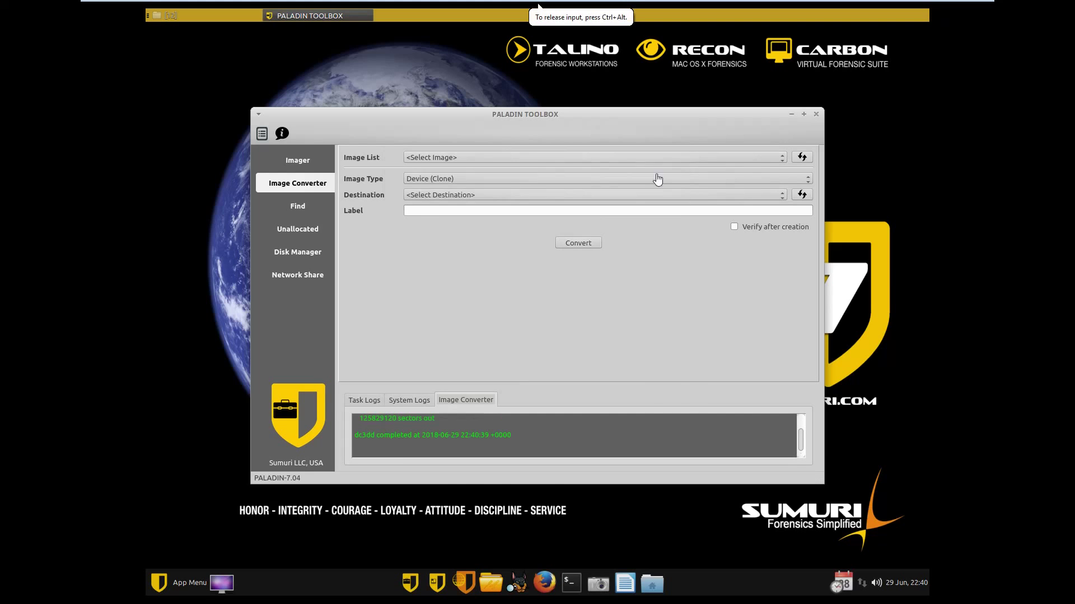
left_click(816, 114)
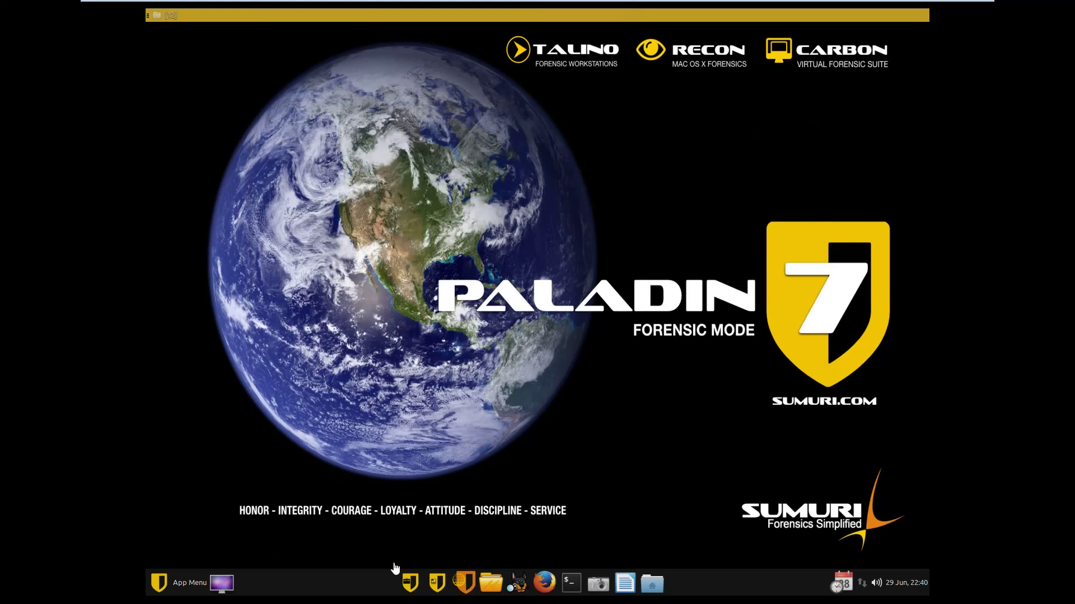
left_click(490, 584)
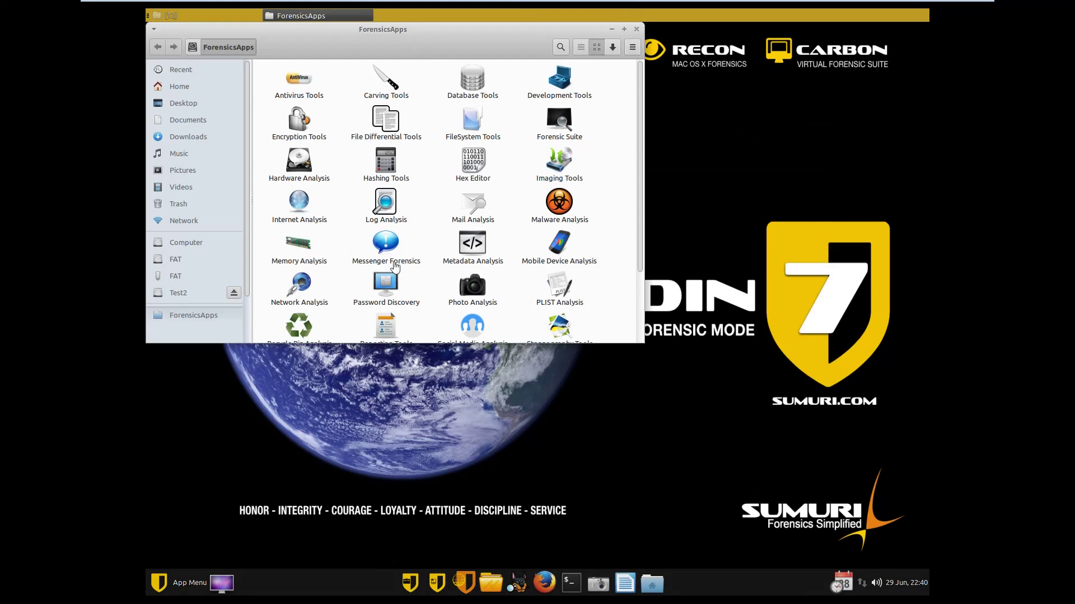
left_click(227, 15)
left_click(178, 277)
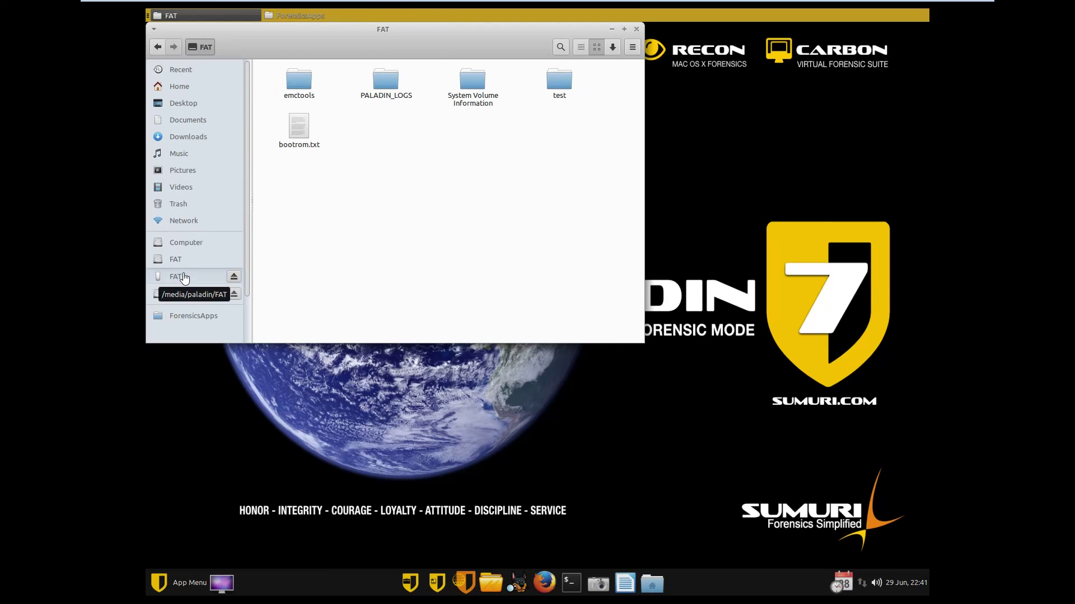
Look through the Test2 volume, the file system root and the FAT volume, ending in Test2's folder 12.
scroll(187, 291, "down", 2)
left_click(195, 245)
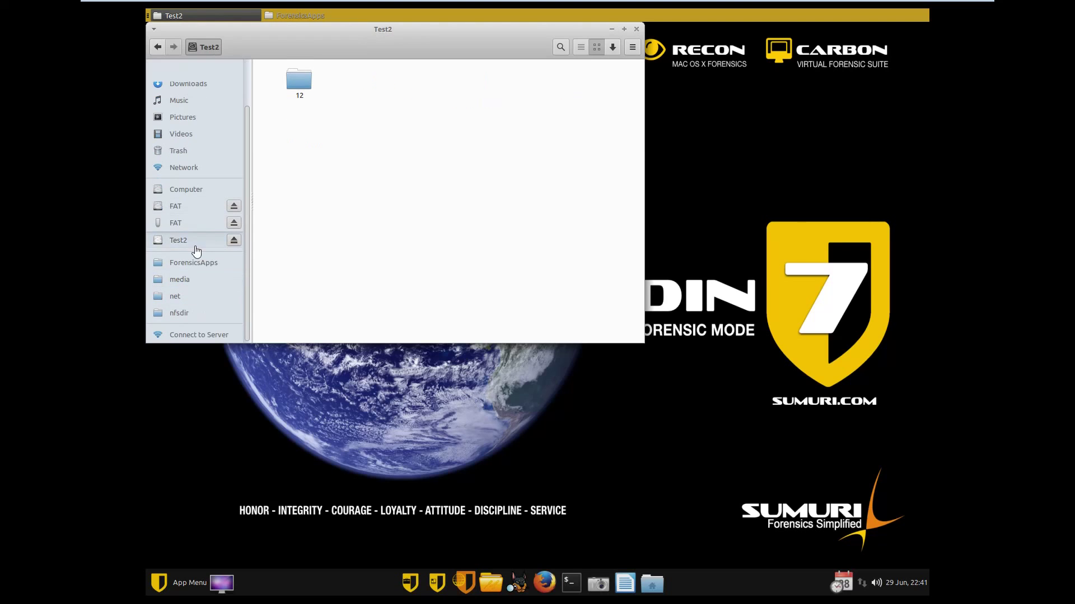
left_click(202, 191)
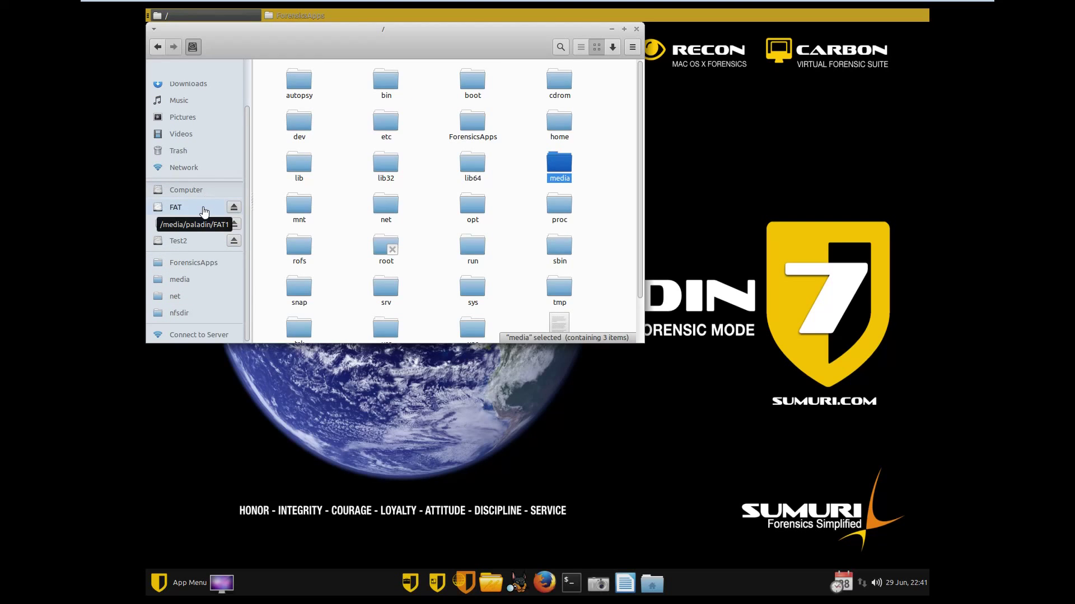
left_click(202, 225)
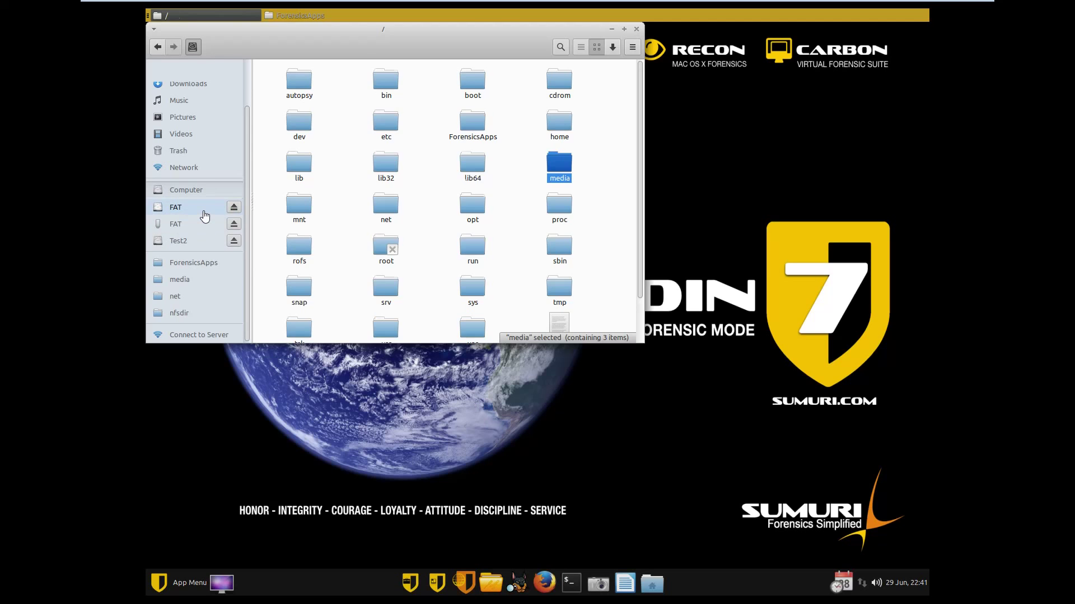
left_click(203, 226)
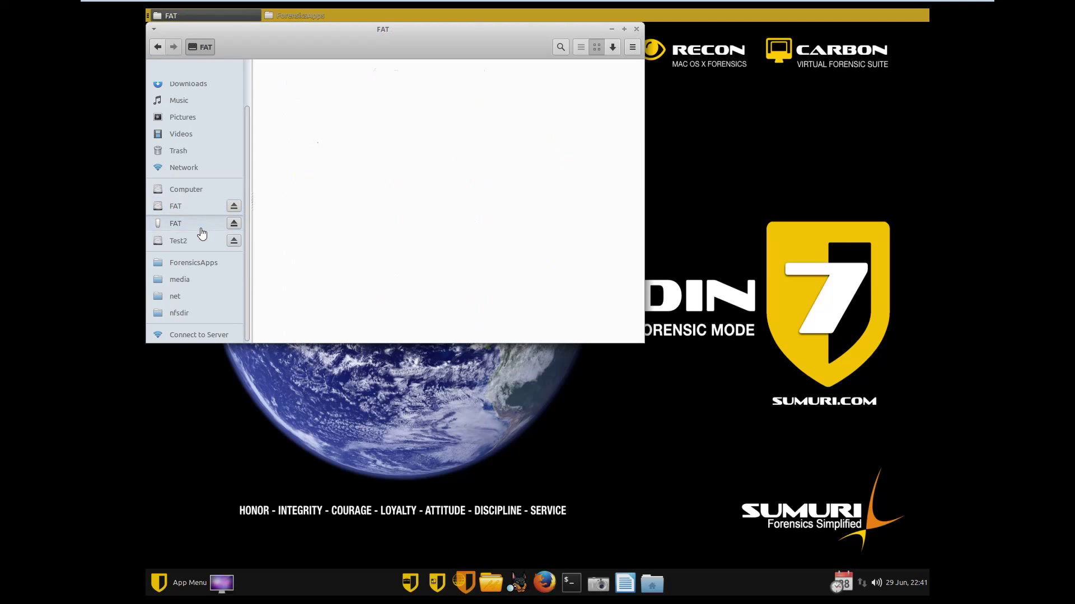
left_click(197, 250)
double_click(299, 81)
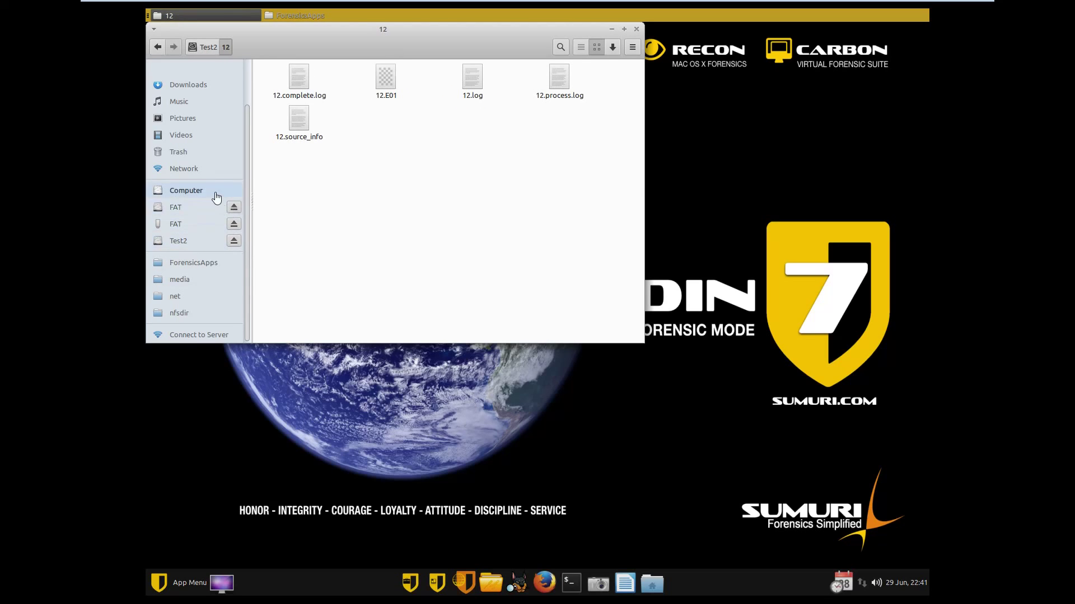
Examine the mounted volumes in the media folder's paladin subfolder and browse the computer's file system root.
left_click(216, 334)
left_click(432, 281)
left_click(207, 280)
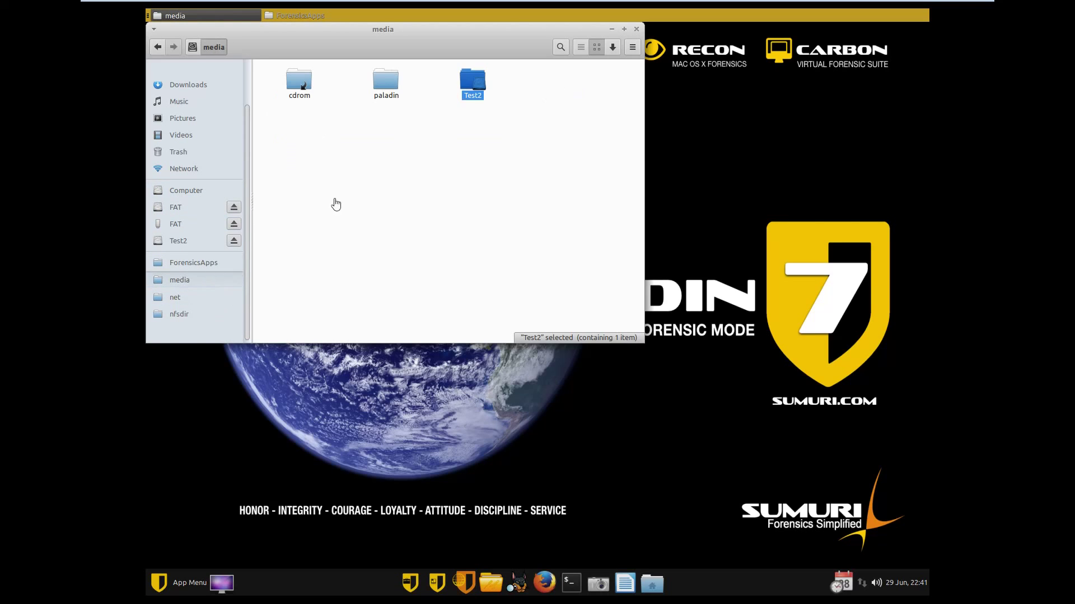
double_click(386, 90)
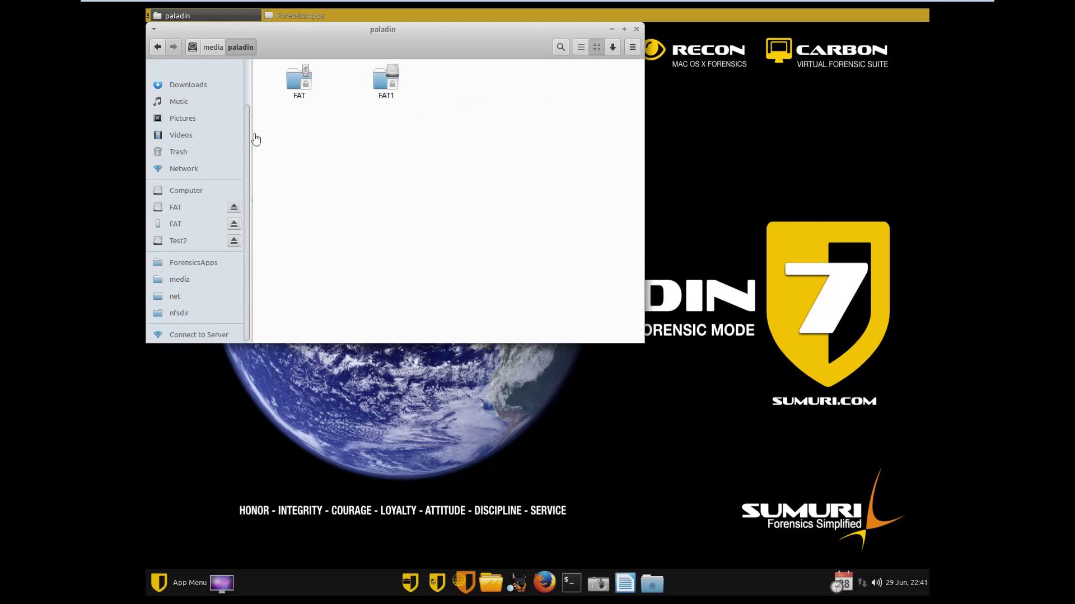
scroll(246, 105, "up", 3)
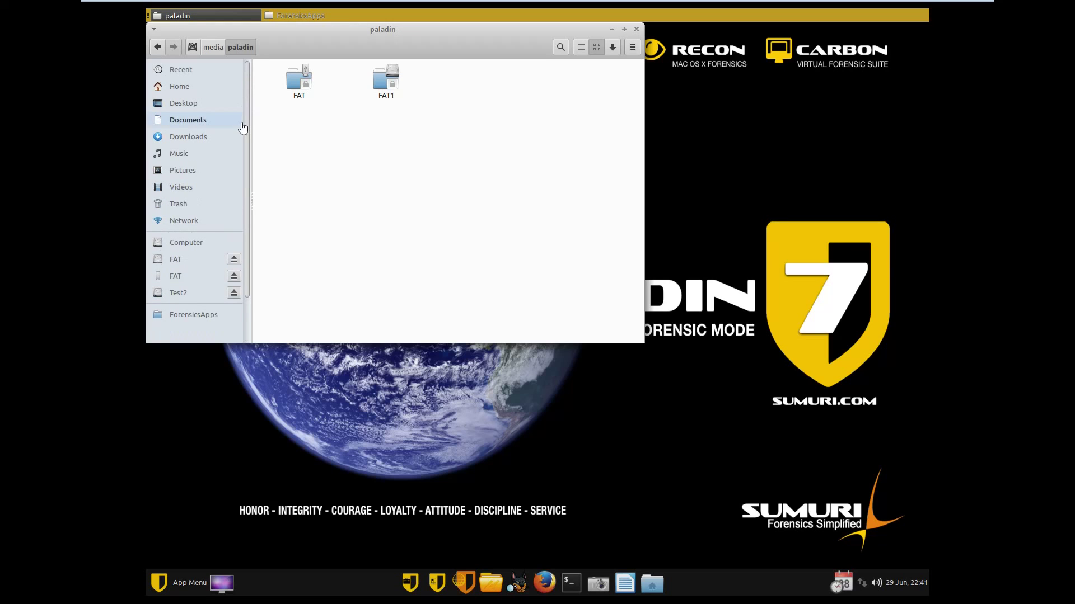
left_click(220, 242)
scroll(559, 303, "down", 1)
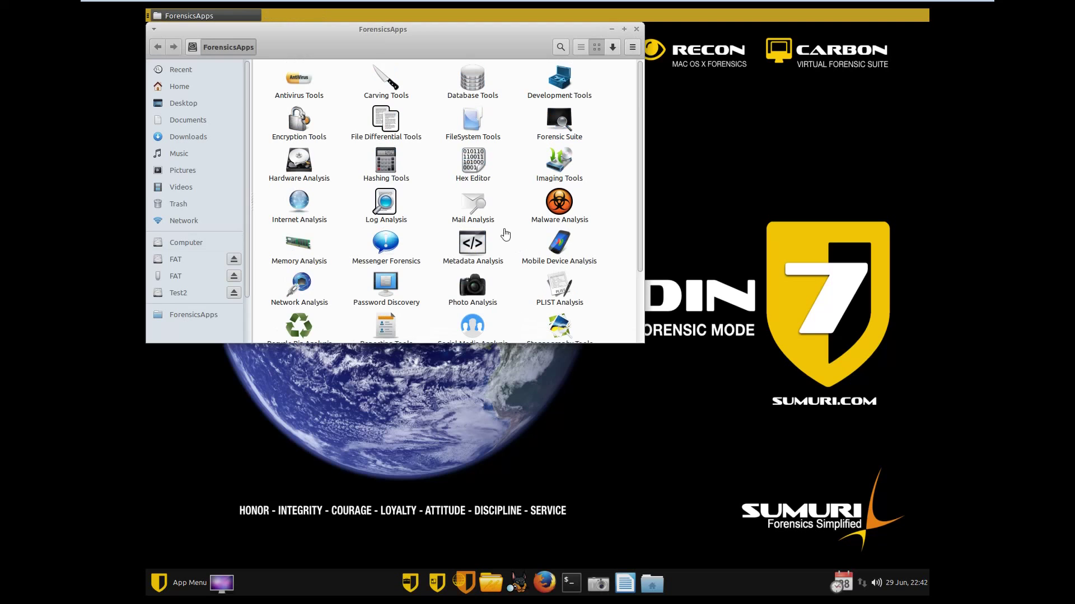
Launch Gpart from the Hardware Analysis tools and return to the ForensicsApps folder.
double_click(300, 167)
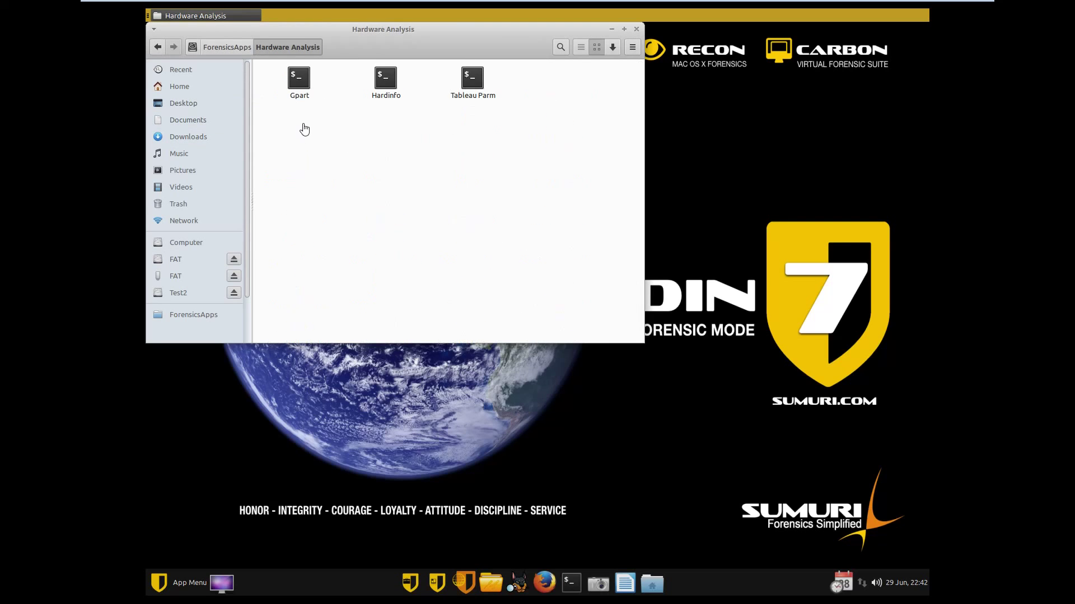
double_click(299, 78)
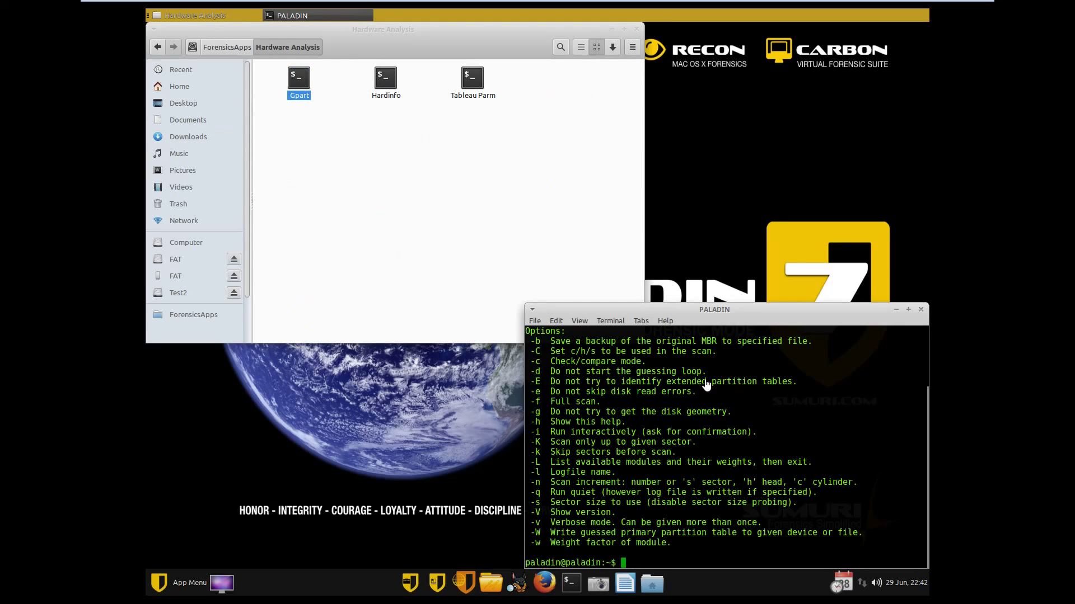
left_click(226, 47)
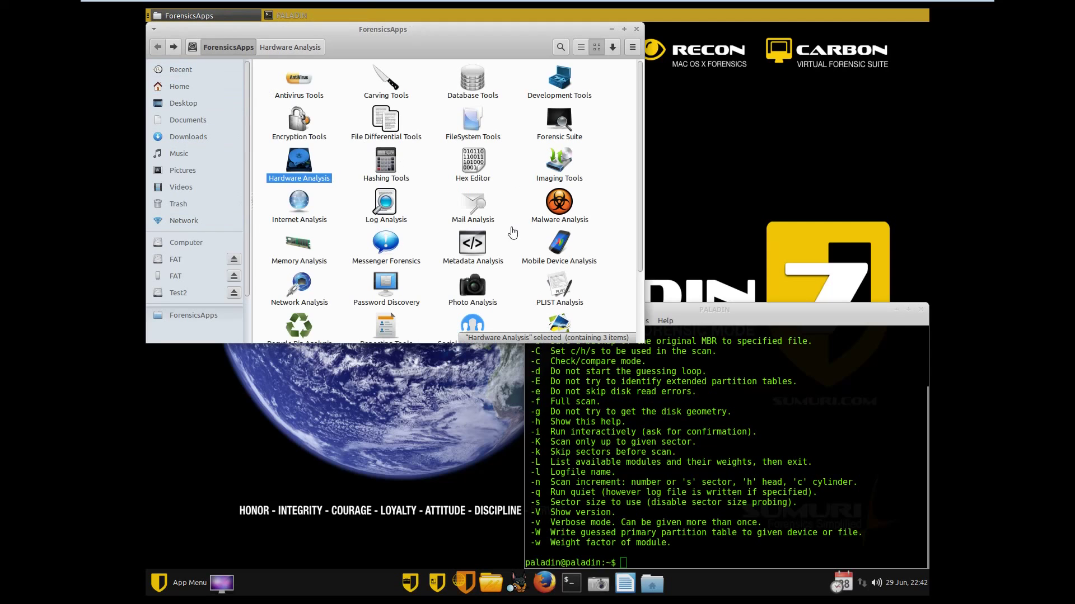
scroll(601, 288, "down", 1)
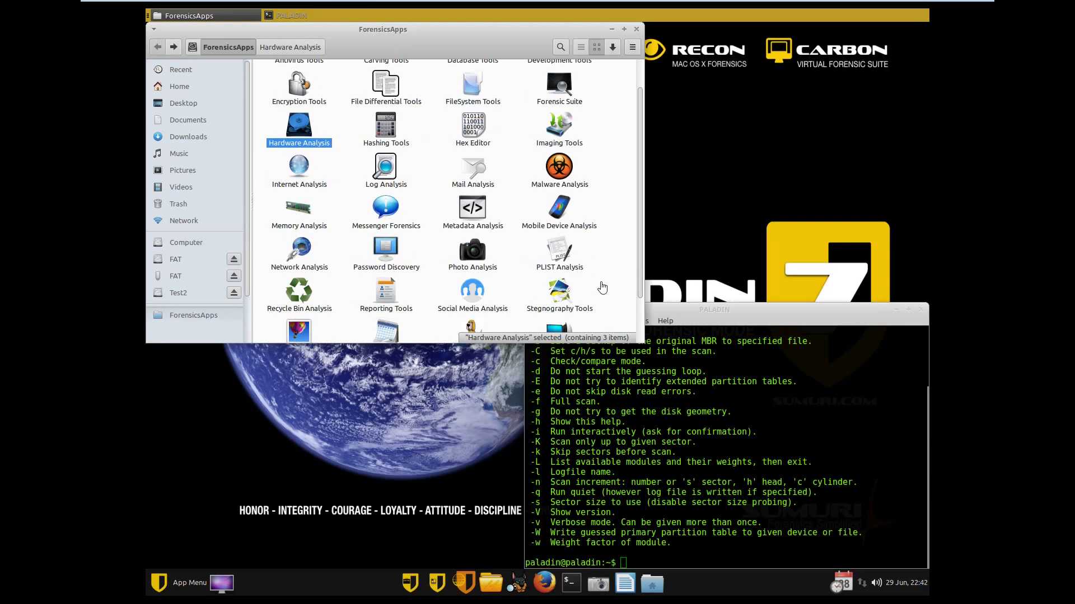
scroll(379, 225, "down", 1)
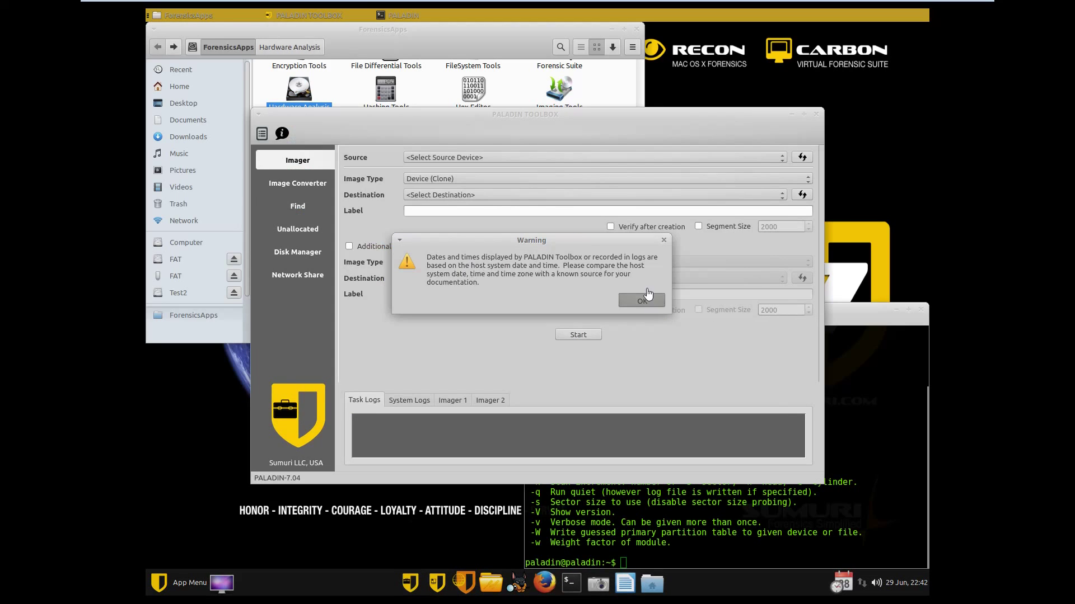
Accept the toolbox's date and time warning, check the Imager's source devices, and try to run cd /dev/sda in the terminal.
left_click(641, 301)
left_click(560, 158)
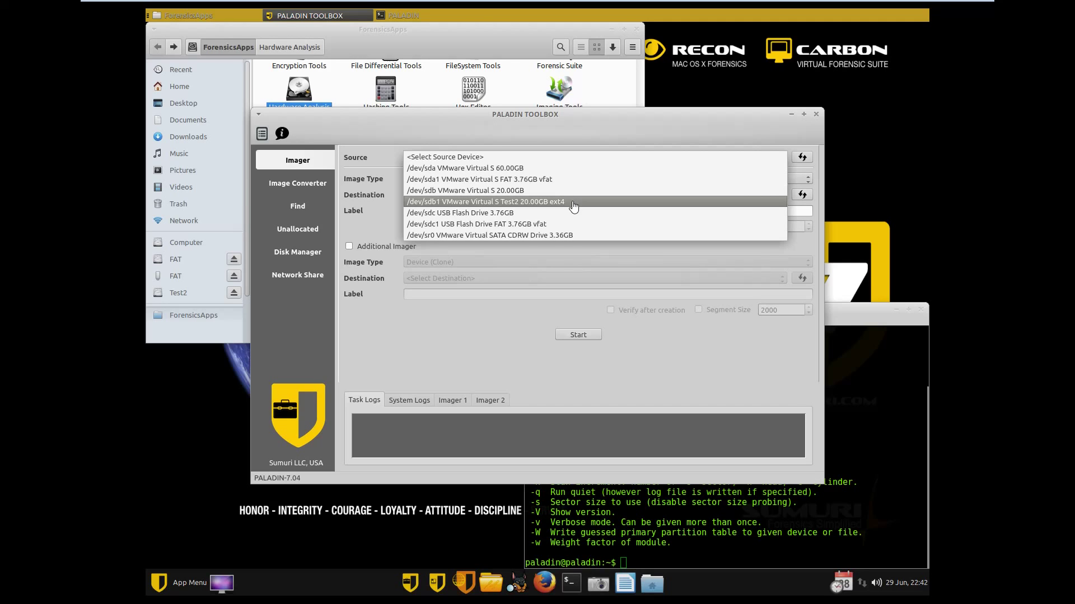
left_click(875, 493)
left_click(875, 493)
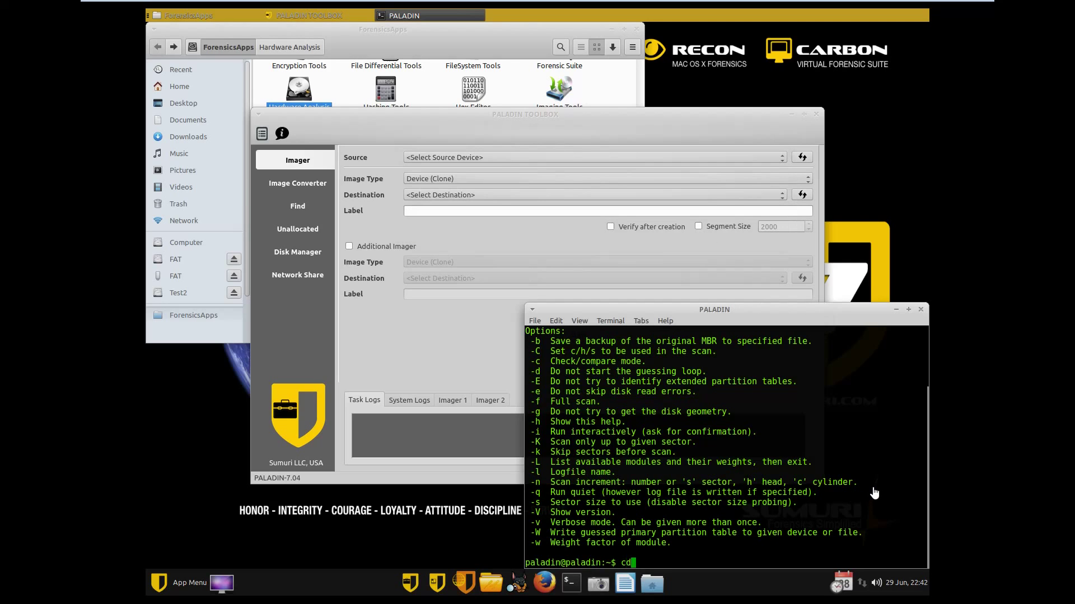
type("cd /dev/sda")
key("Return")
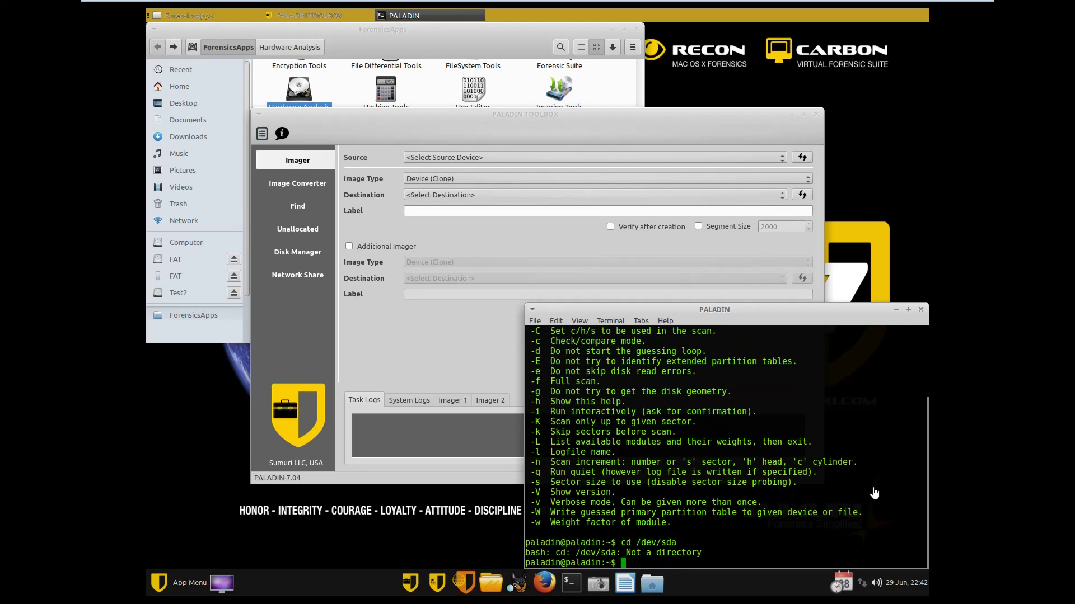
Review the Imager's source device list again and return to the terminal.
left_click(722, 158)
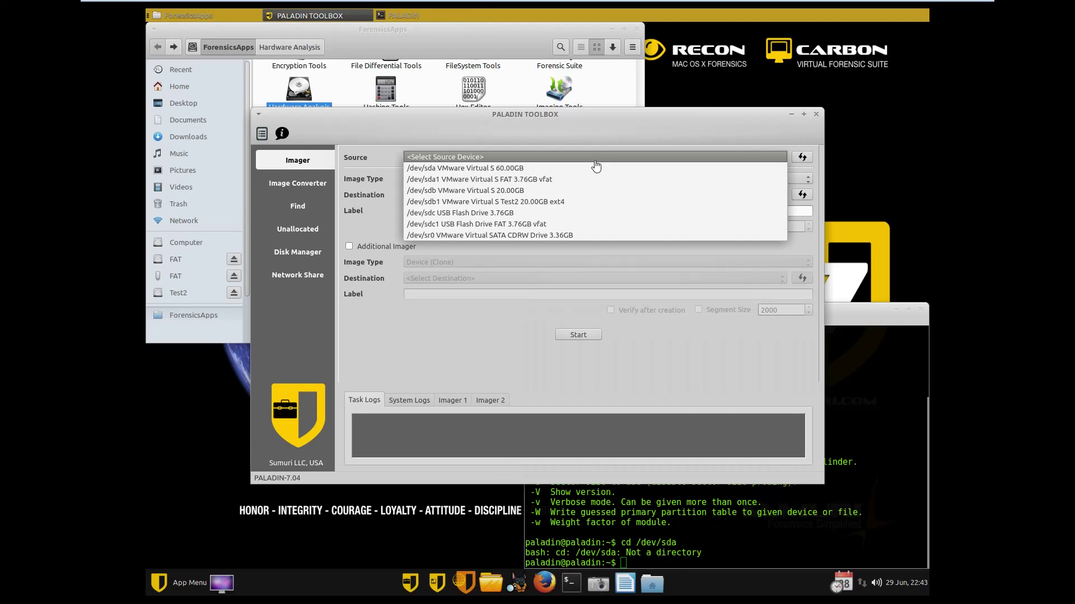
left_click(745, 495)
left_click(800, 526)
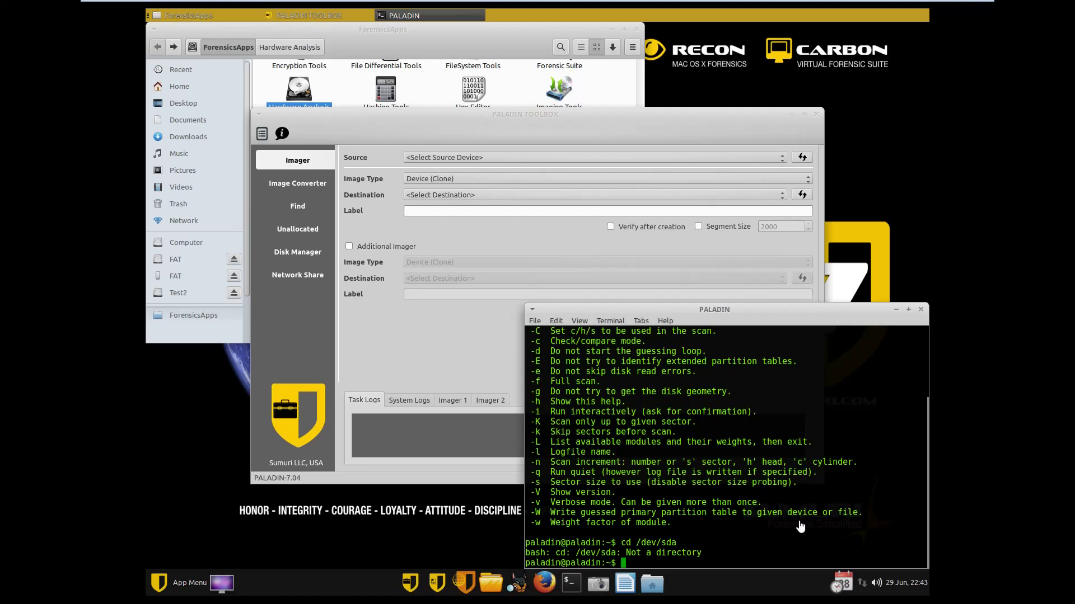
Change to the /dev/ directory in the terminal and list its device files with ls.
type("cd /dev/")
key("Return")
type("ls")
key("Return")
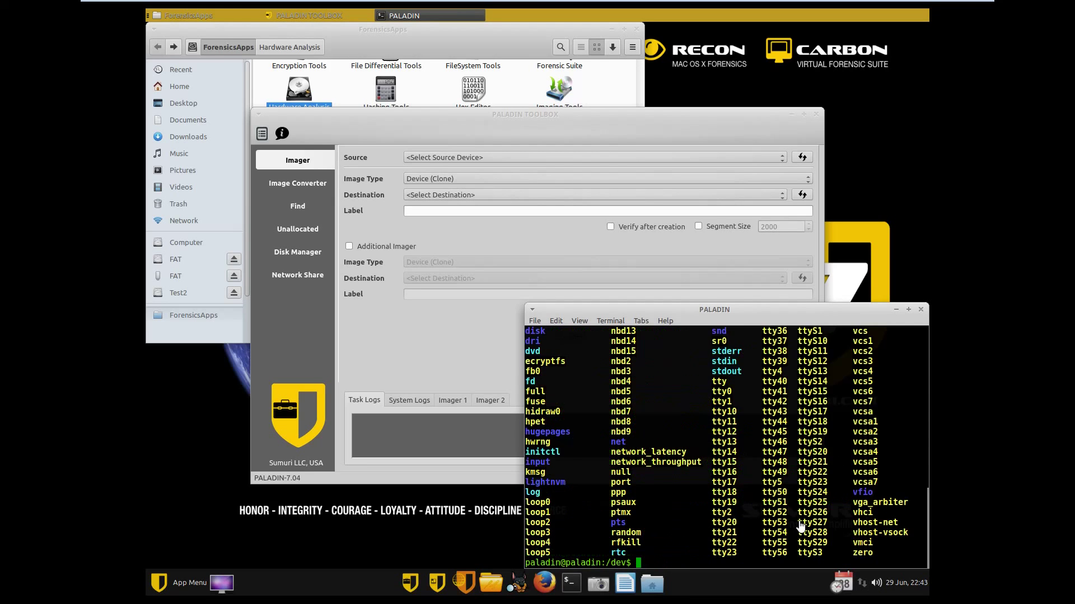
scroll(774, 393, "up", 5)
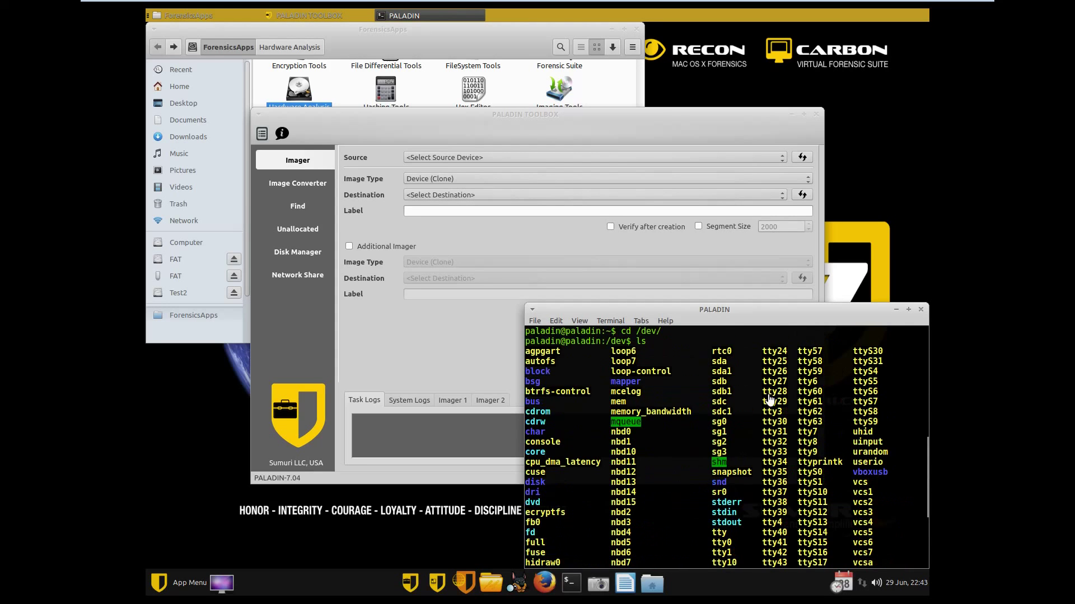
Check the /dev/sda1 partition in the toolbox's Disk Manager and view the contents of the FAT volume mounted at /media/paladin/FAT.
left_click(342, 283)
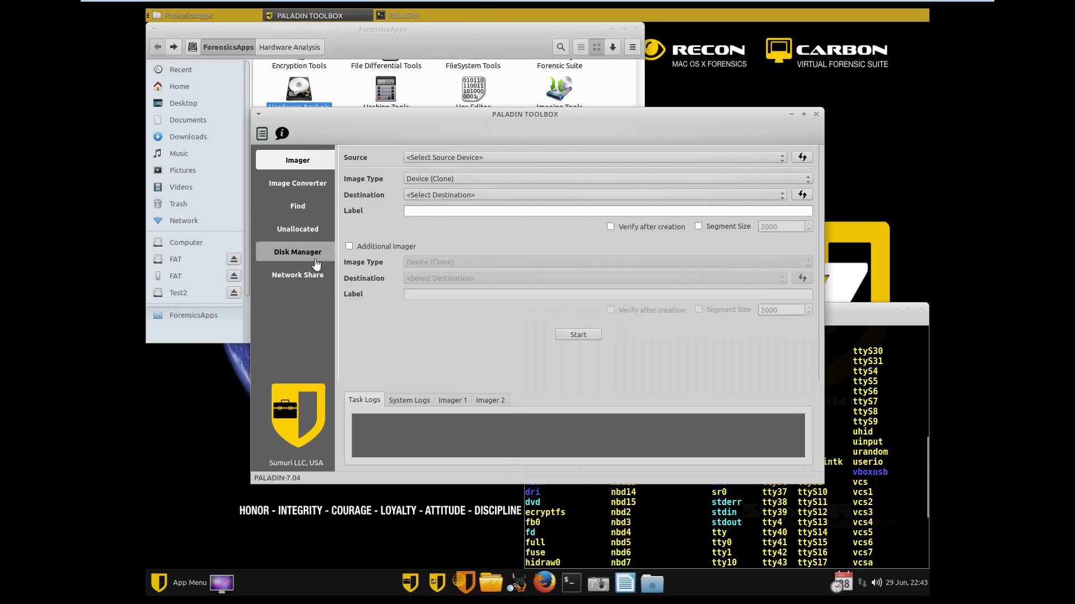
left_click(307, 256)
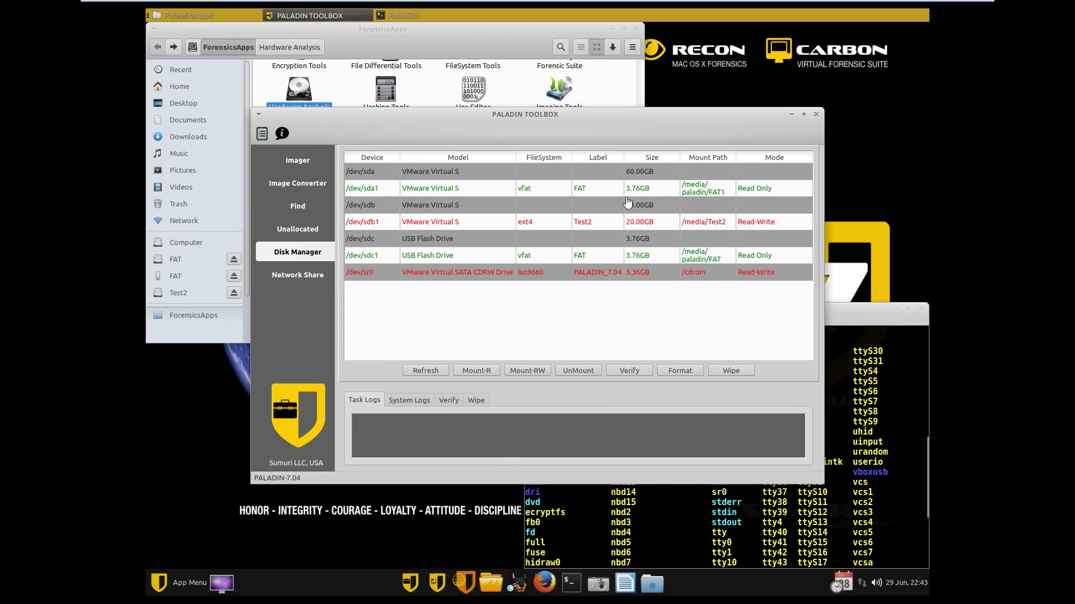
left_click(491, 195)
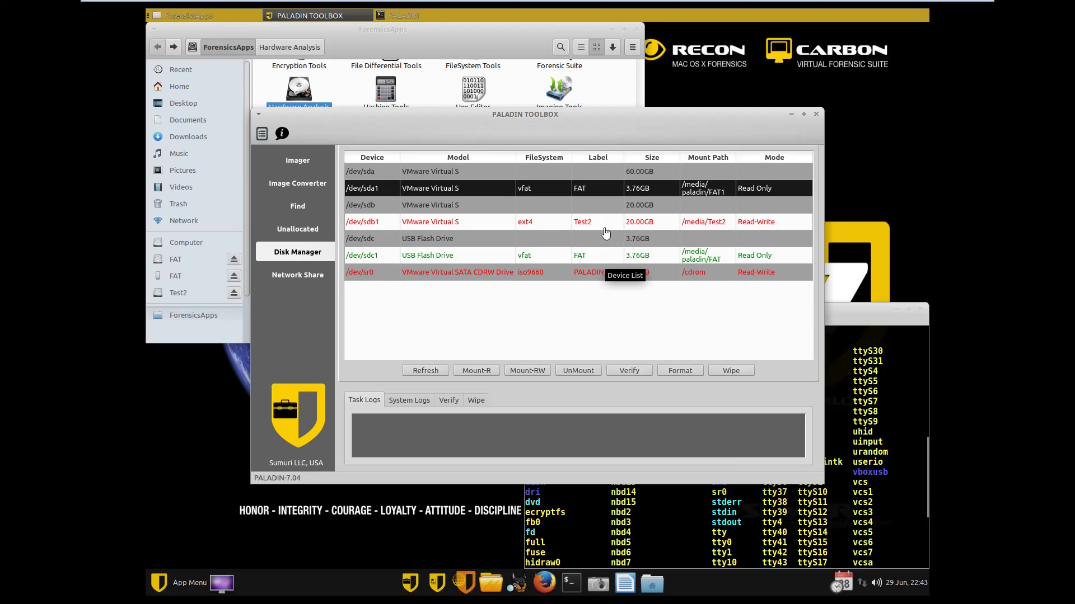
left_click(204, 276)
left_click(203, 285)
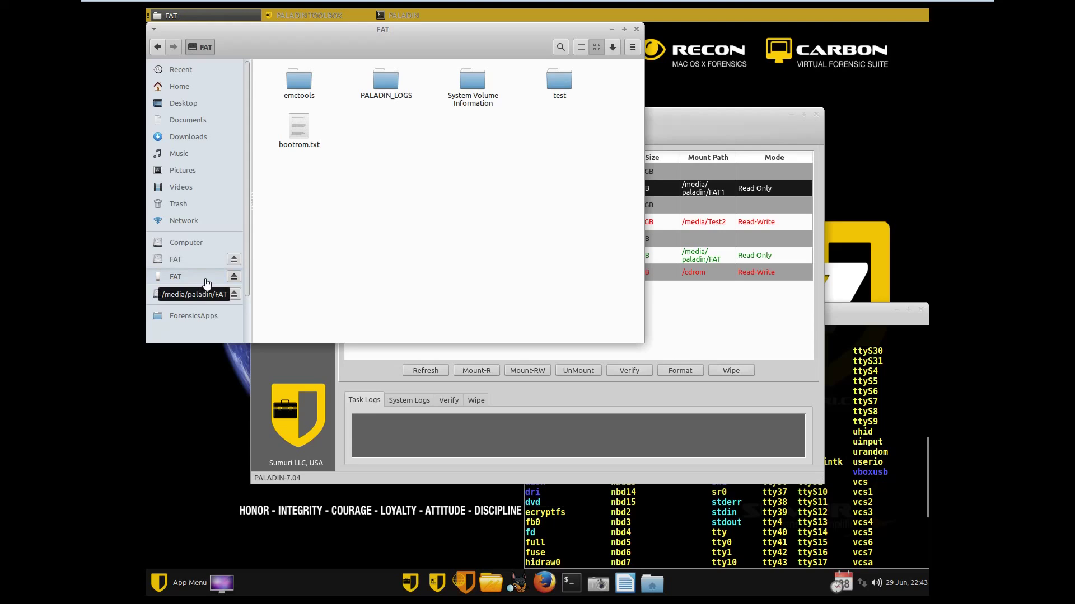
right_click(206, 283)
left_click(264, 276)
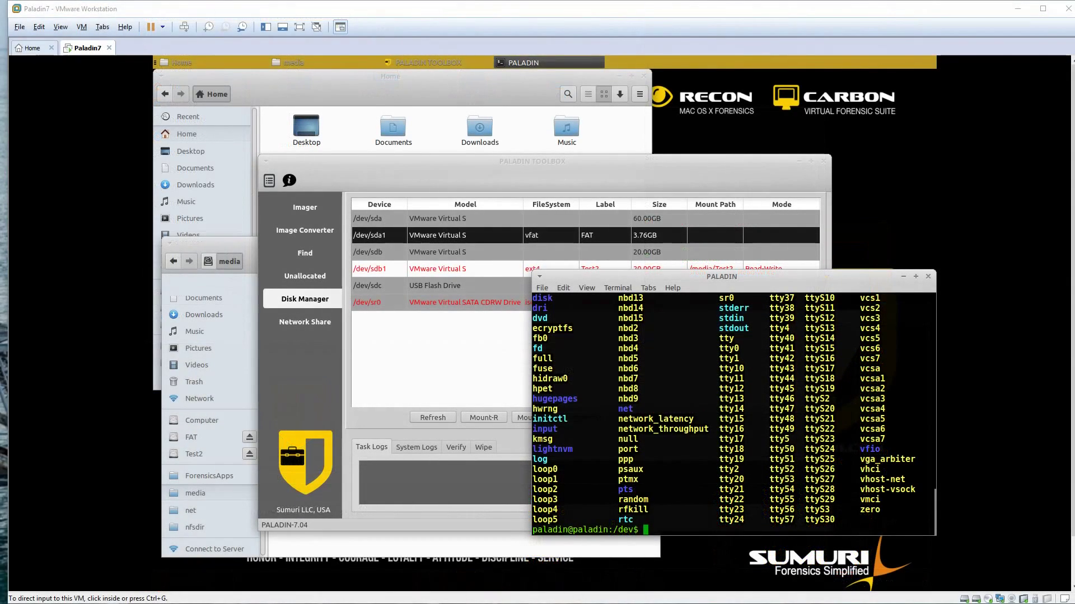
Clear the terminal and create the mount point directory /media/test1 with sudo mkdir.
left_click(756, 420)
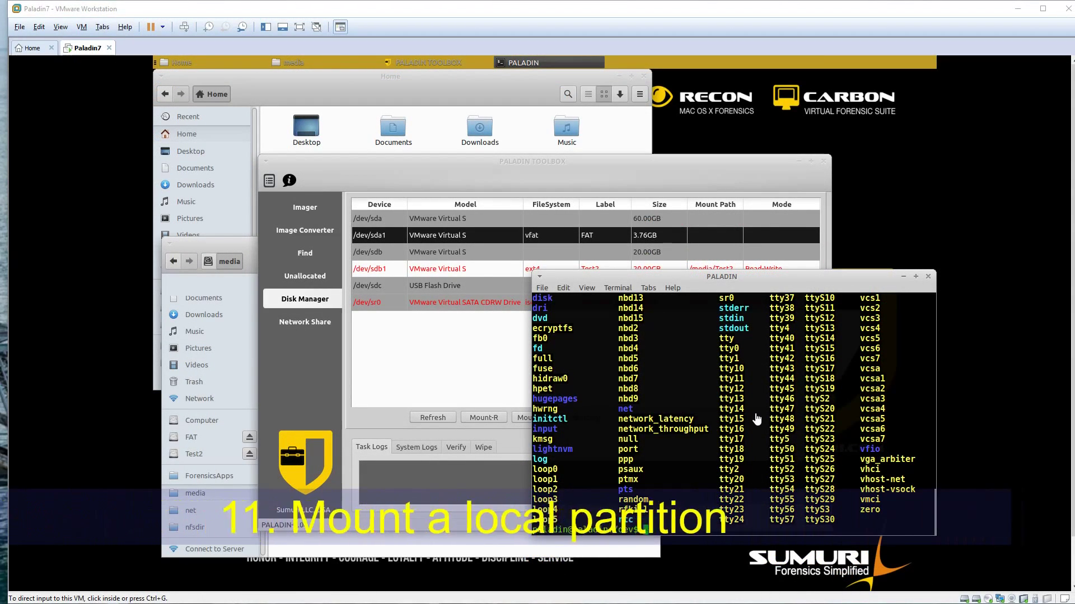
type("clear")
key("Return")
type("sudo mkdir /d")
key("BackSpace")
type("media/test1")
key("Return")
Mount the partition /dev/sda1 at /media/test1 with sudo mount, correcting the case of the mount point name.
type("sudo mount /dev/sda1 /media/Test1")
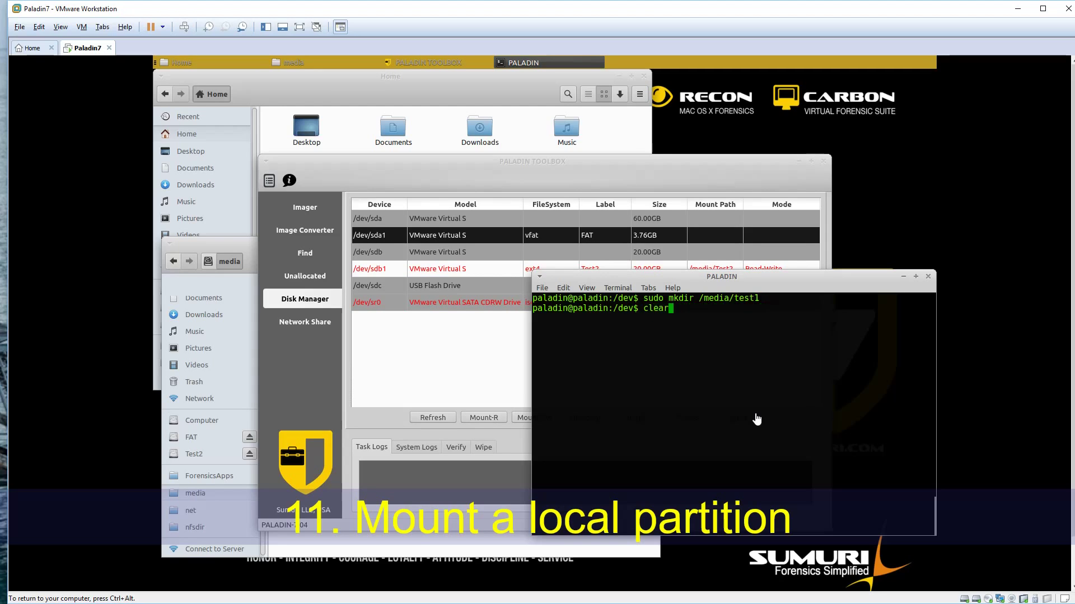
key("Return")
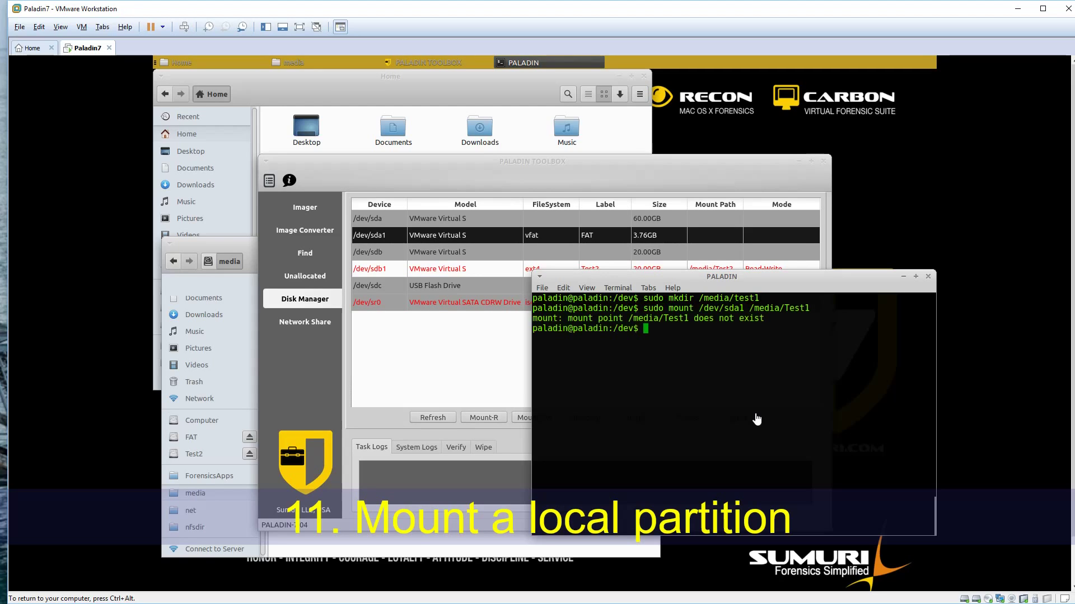
key("Up")
key("BackSpace")
key("BackSpace")
key("BackSpace")
key("BackSpace")
key("BackSpace")
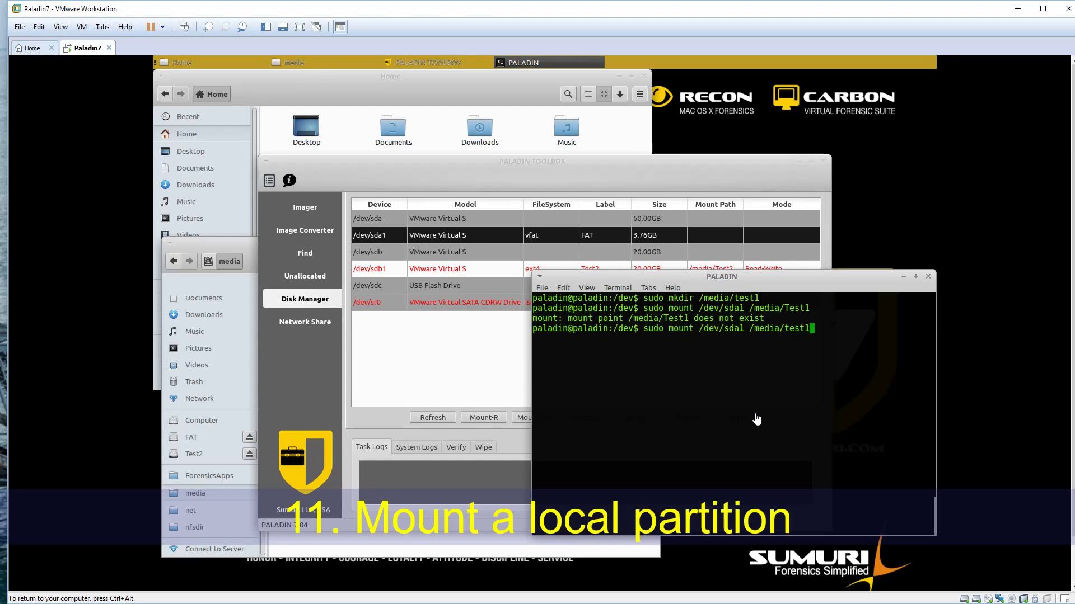
type("test1")
key("Return")
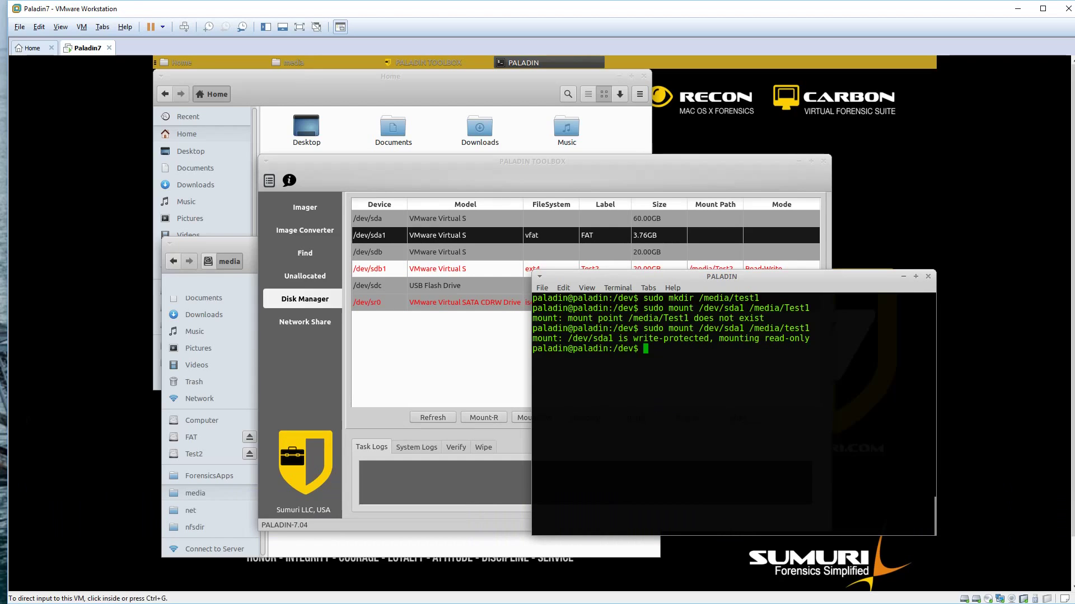
List the mounted file systems and their disk usage with df -H.
type("df -")
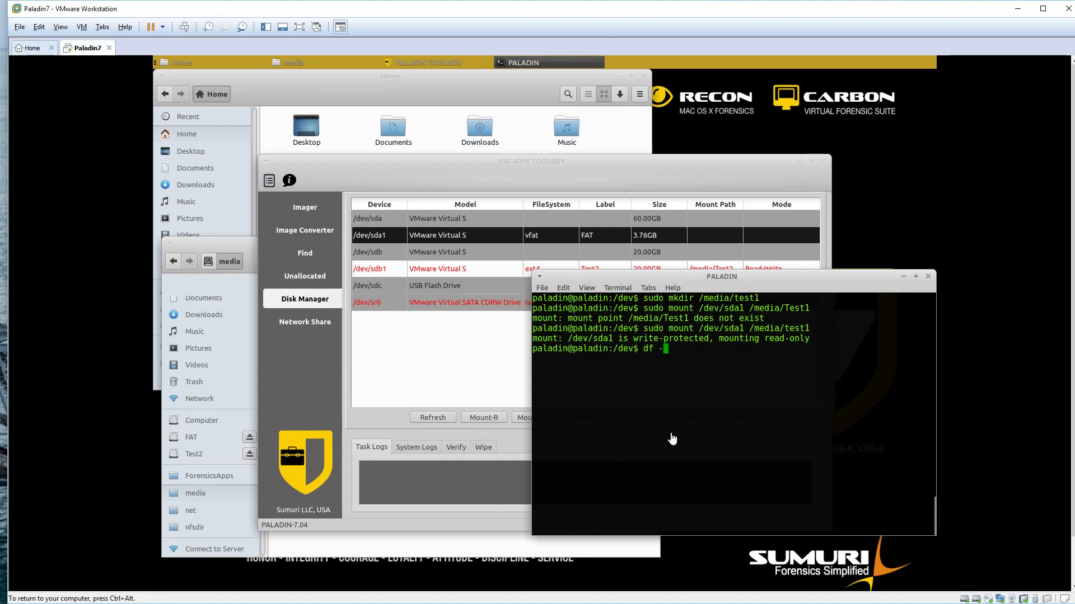
type("H")
key("Return")
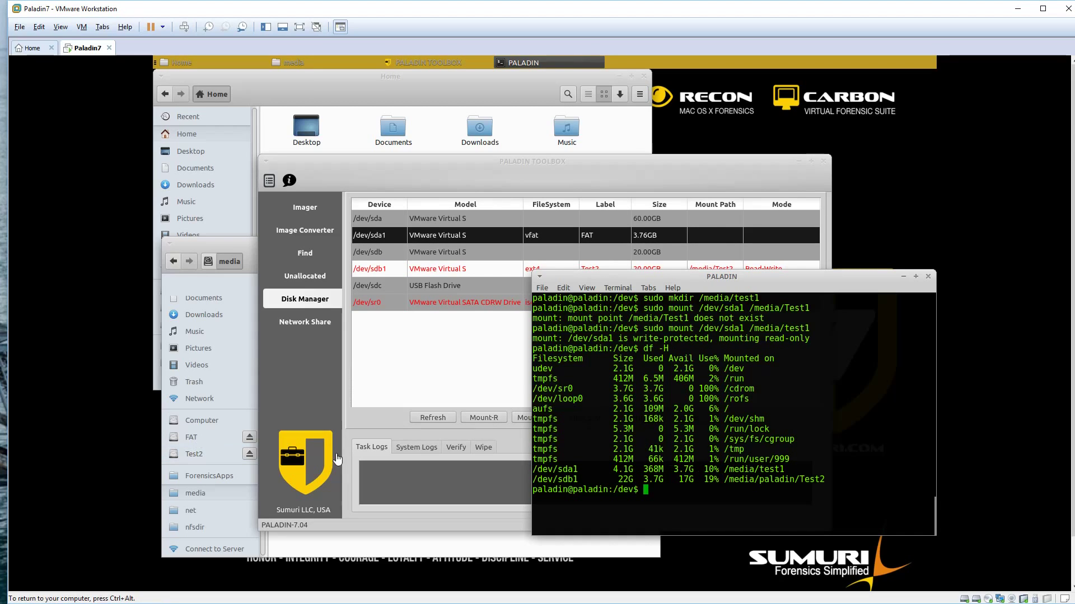
Browse the Network location and the computer's file system root, and close both file manager windows.
left_click(210, 495)
scroll(207, 436, "up", 1)
left_click(206, 424)
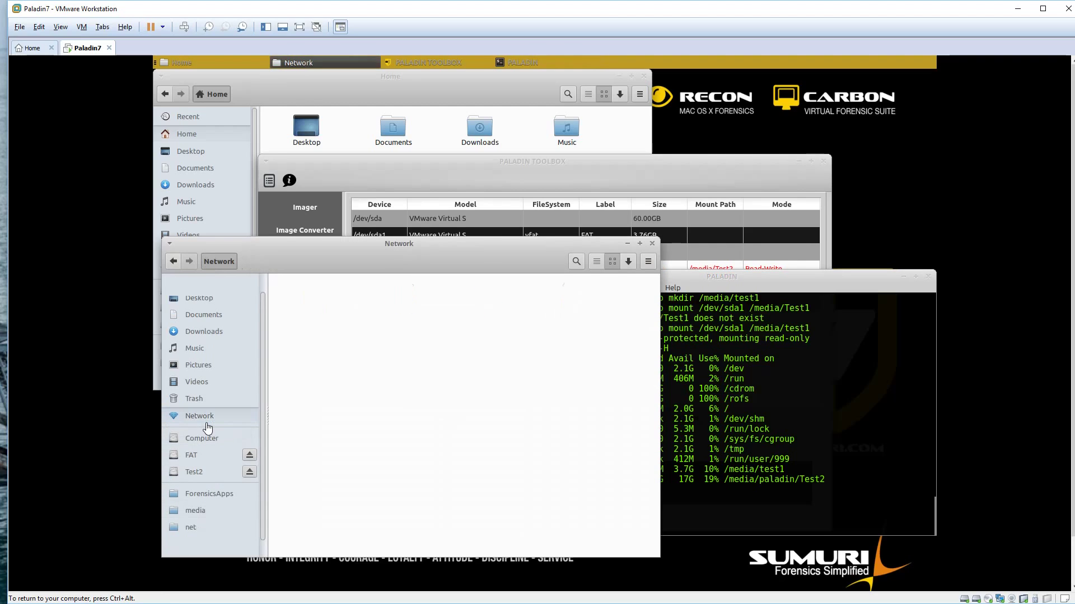
left_click(208, 439)
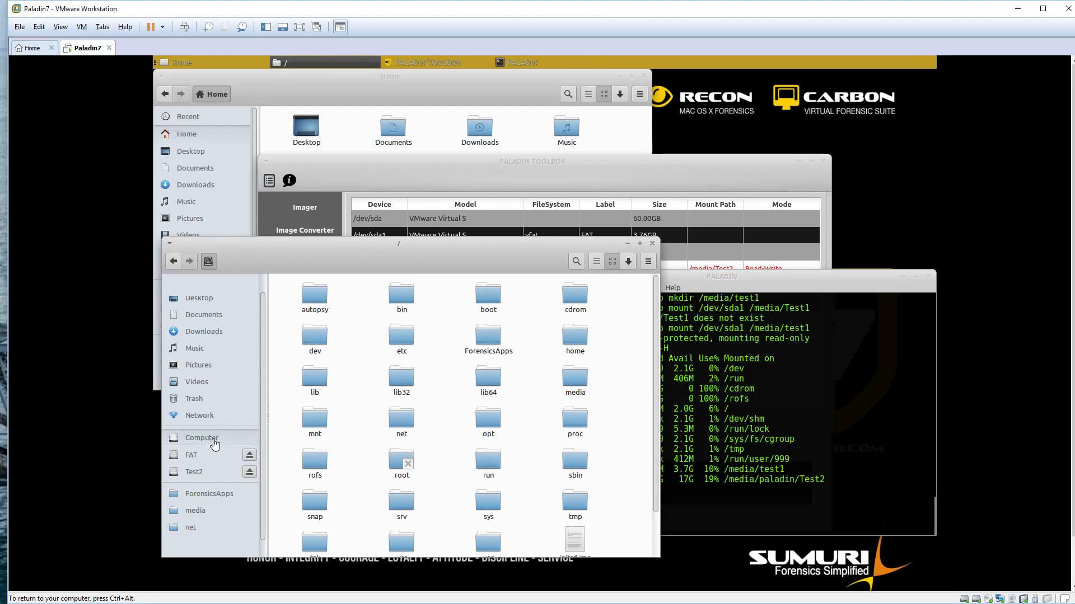
left_click(651, 244)
left_click(644, 76)
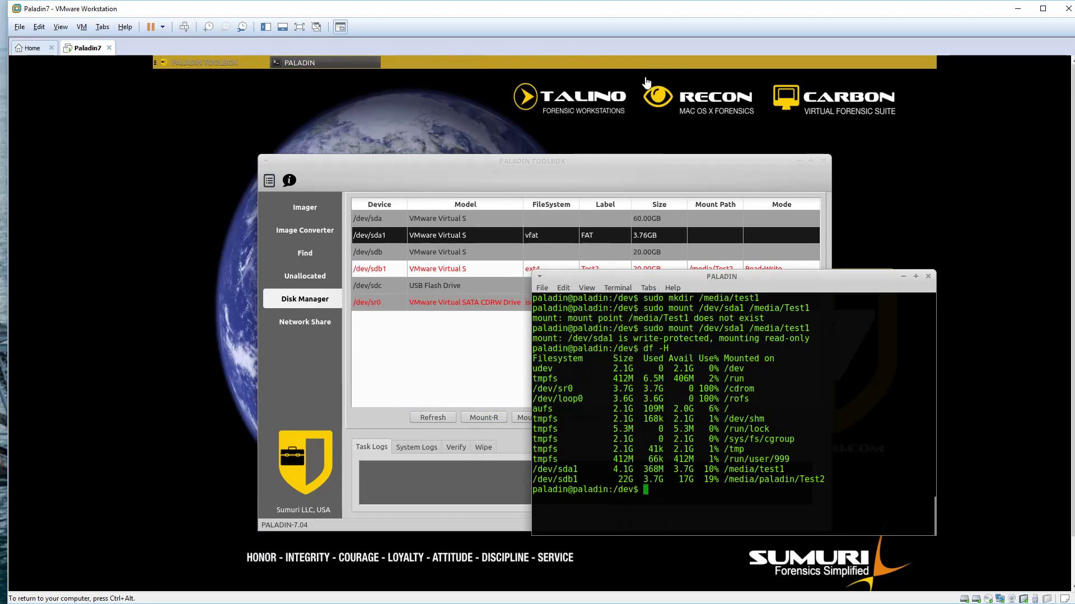
Switch the virtual machine to full screen and open a file manager window at the computer's file system root.
left_click(60, 27)
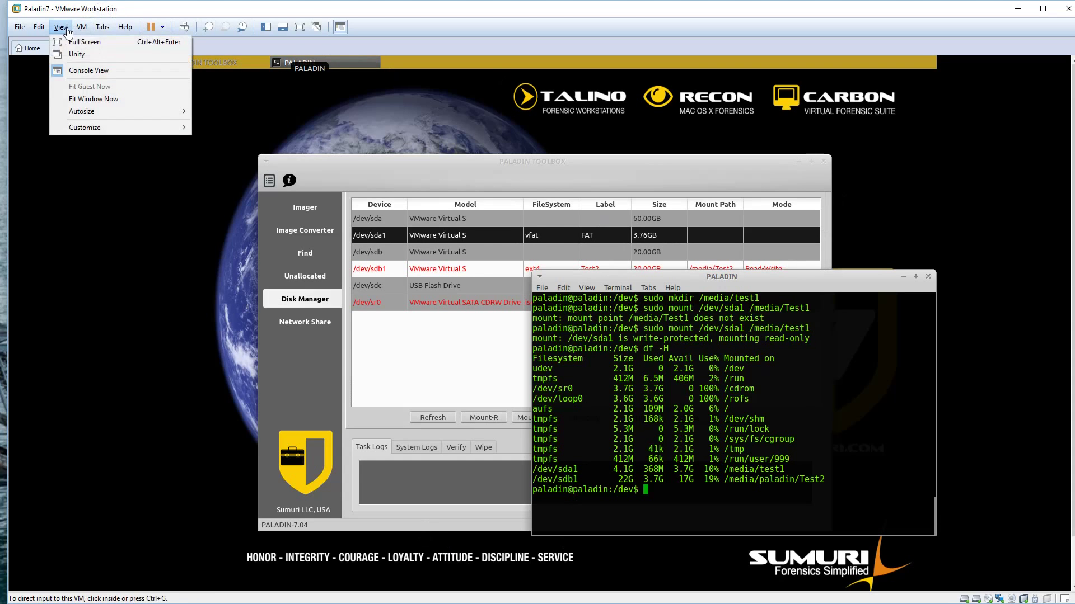
left_click(79, 40)
left_click(491, 584)
left_click(185, 246)
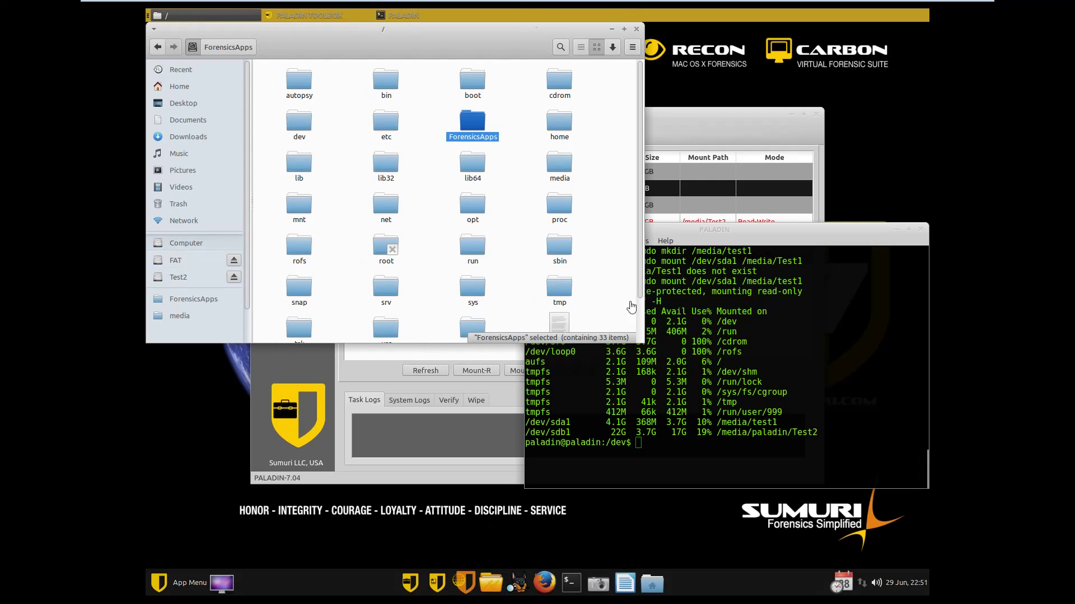
Reload the toolbox's Disk Manager by switching sections and check the mount path of /dev/sda1.
left_click(728, 135)
left_click(312, 170)
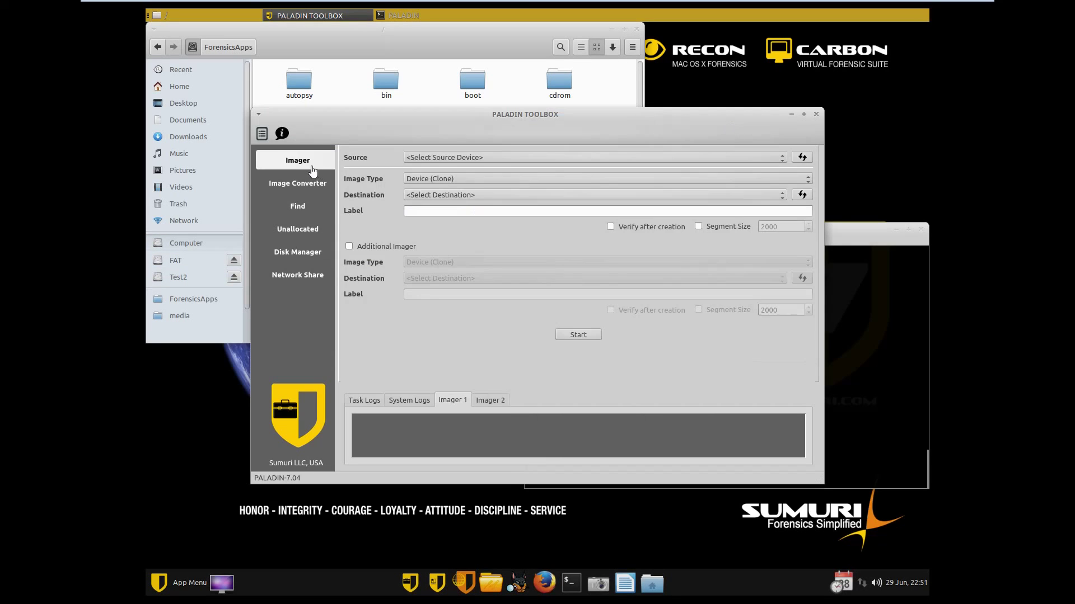
left_click(297, 229)
left_click(298, 252)
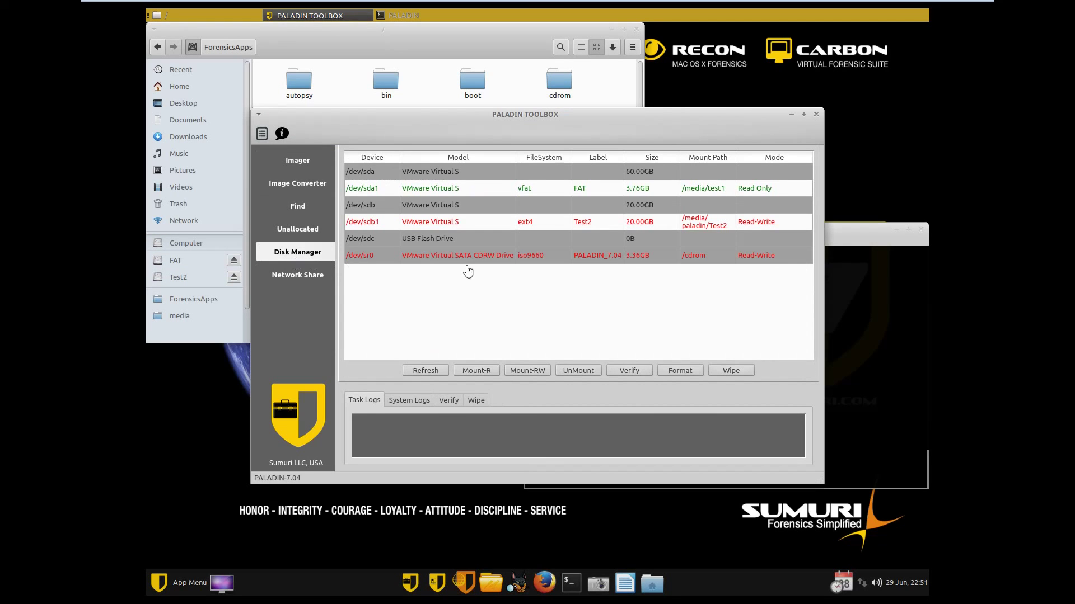
left_click(703, 189)
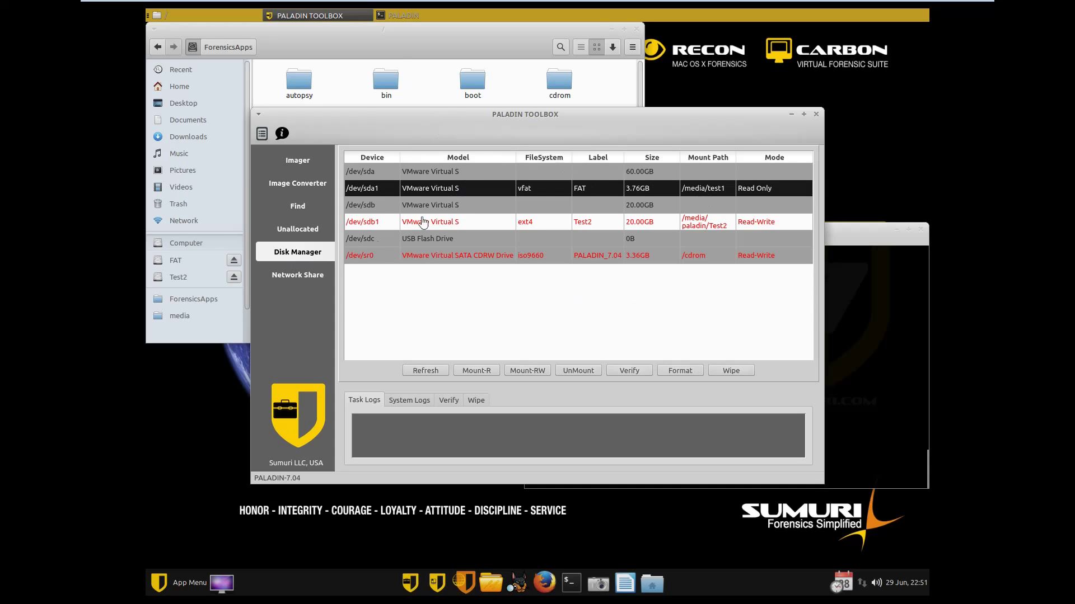
Browse the file system root and home folder, and examine the PALADIN_LOGS folder inside the media folder's test1 subfolder.
left_click(199, 251)
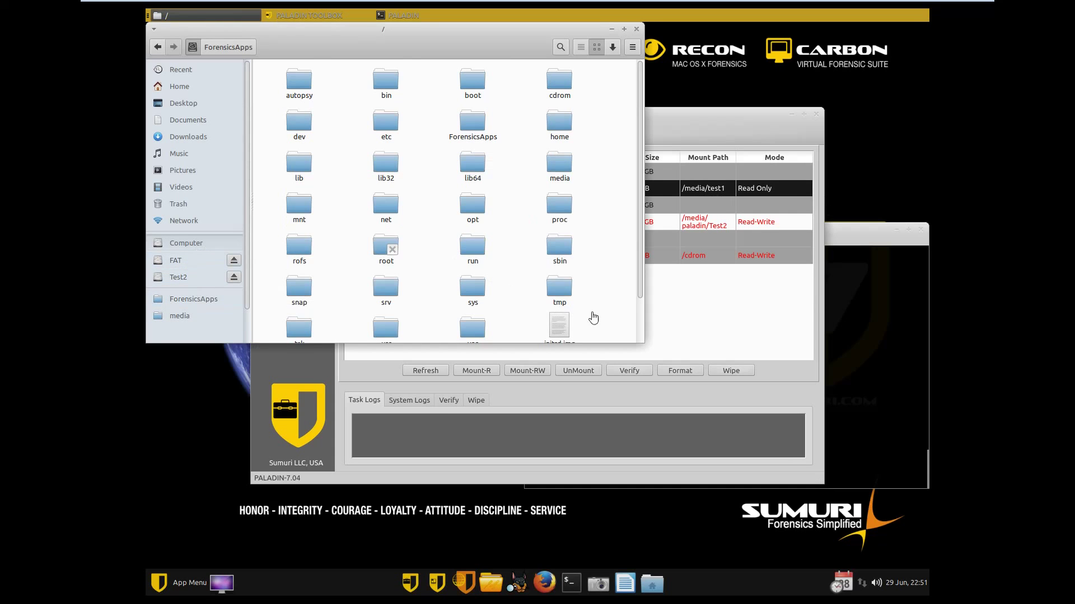
scroll(642, 322, "down", 3)
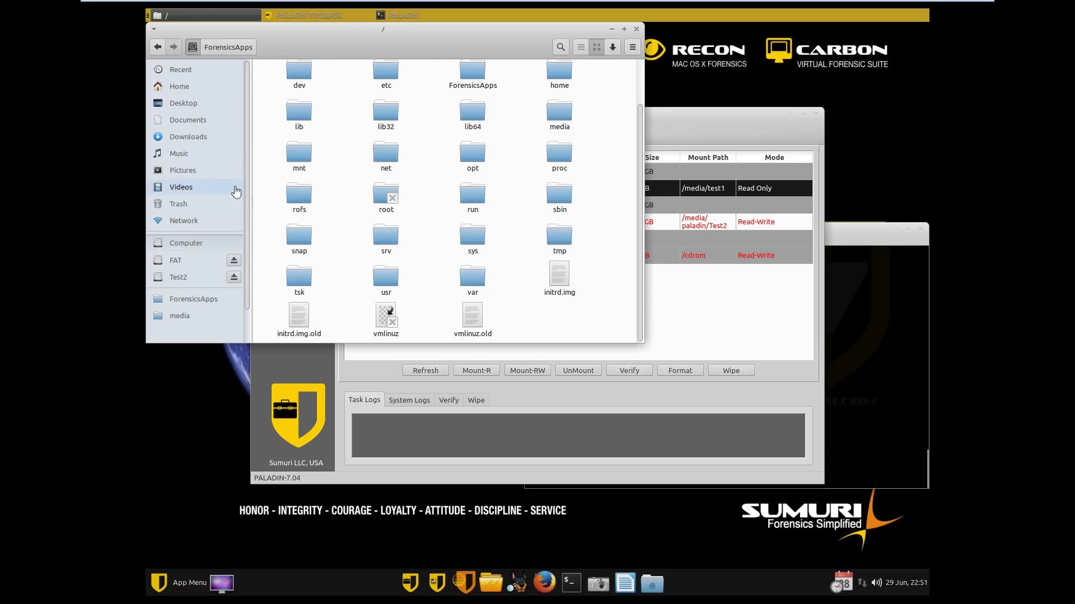
left_click(206, 120)
left_click(207, 94)
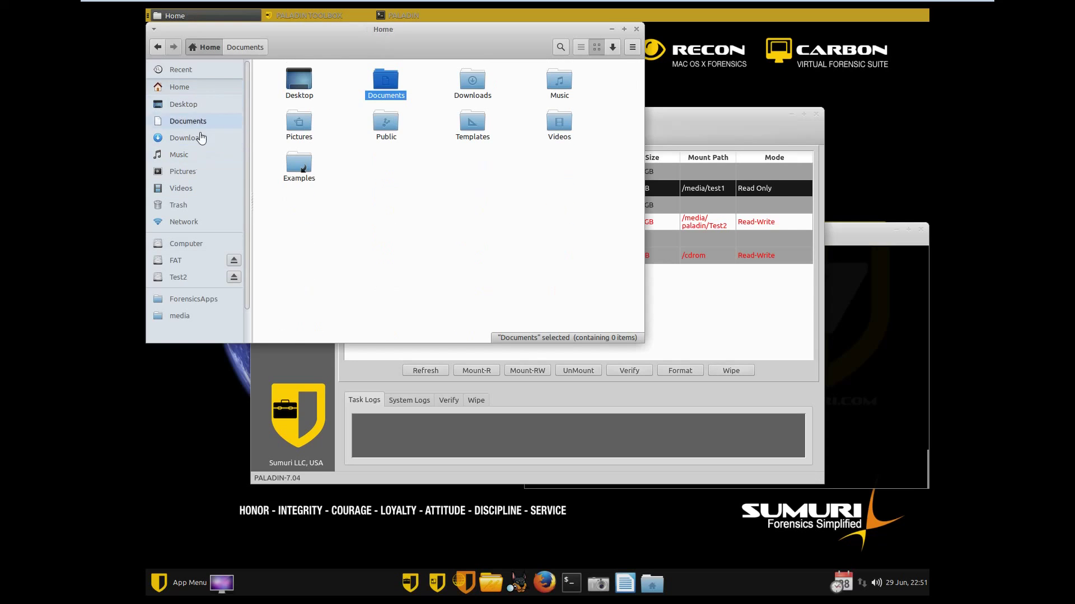
left_click(186, 244)
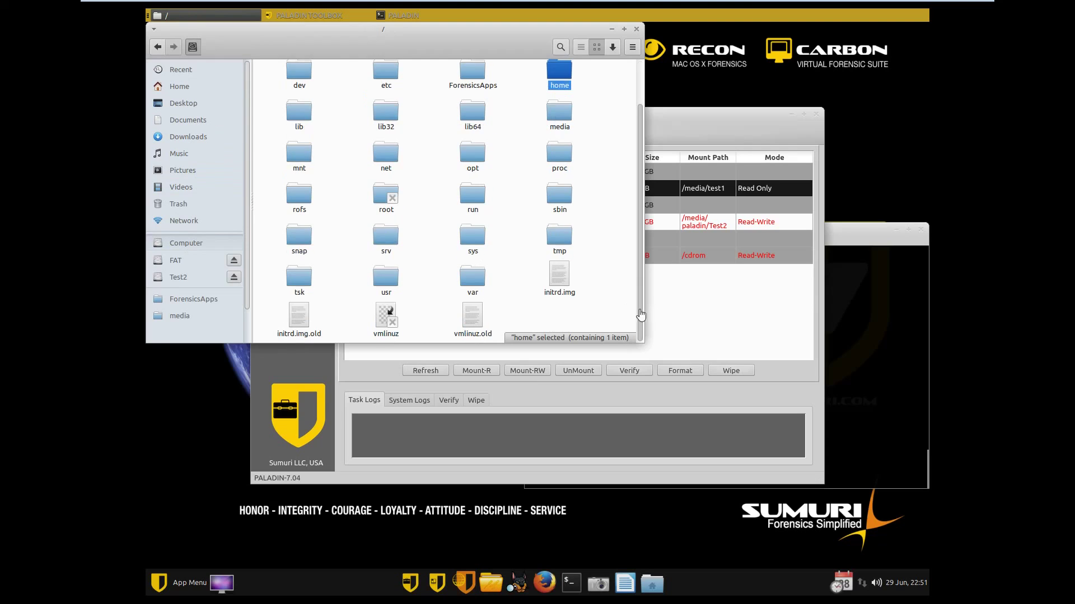
left_click(227, 316)
double_click(461, 90)
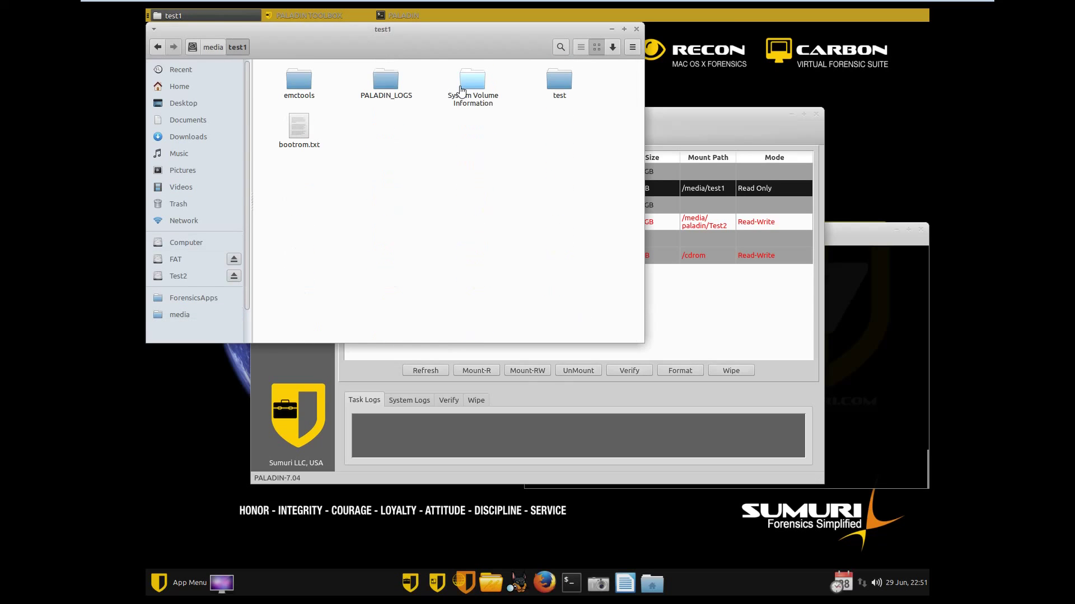
double_click(369, 92)
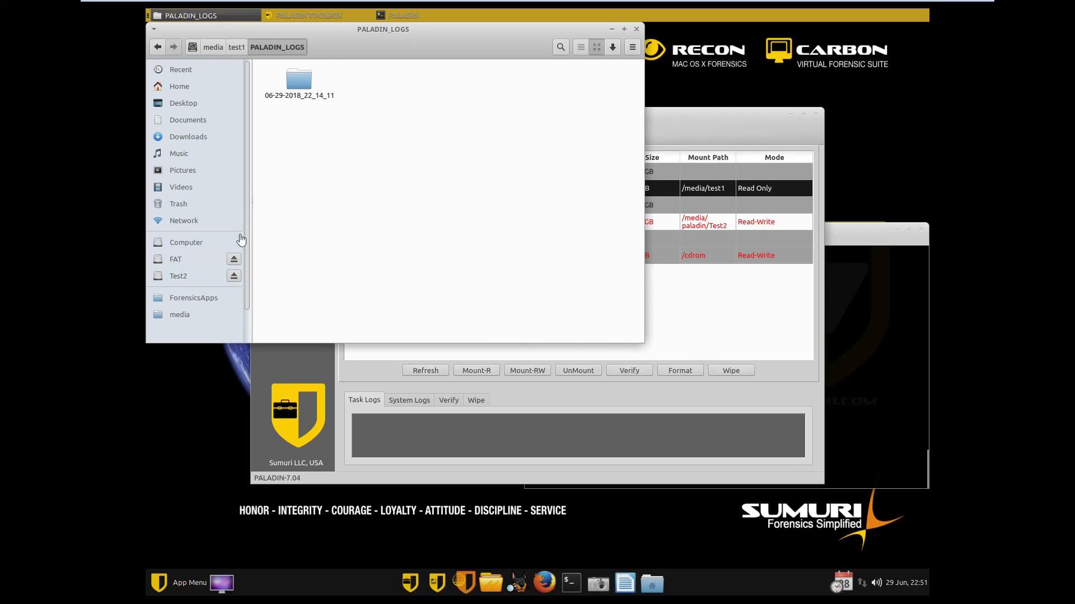
Compare the FAT volume with the media folder's test1 subfolder, and check the mount modes of /dev/sda1 and /dev/sdb1 in Disk Manager.
left_click(197, 260)
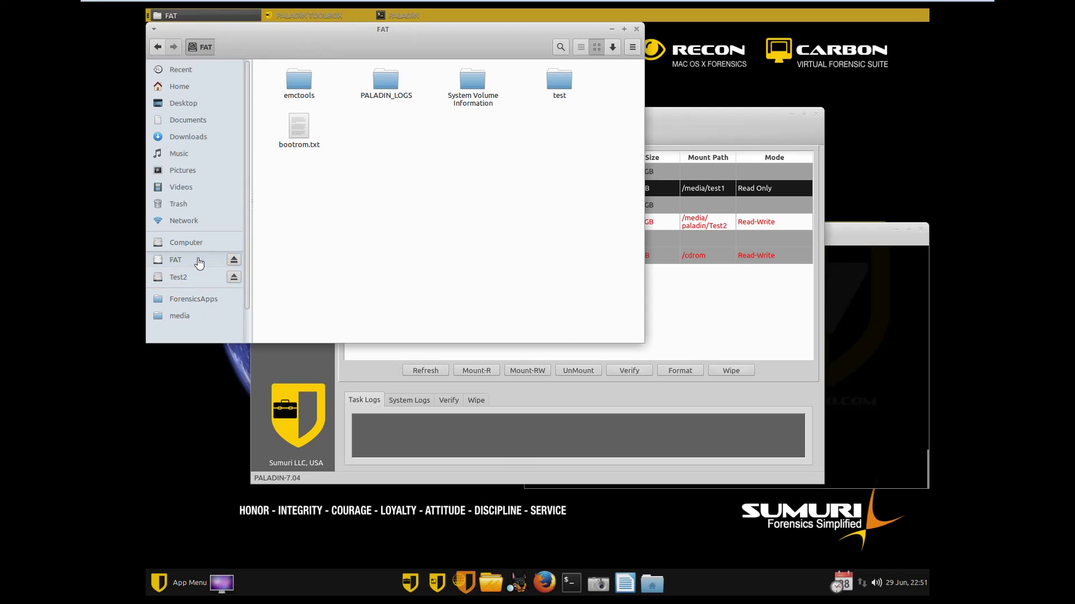
right_click(223, 267)
left_click(218, 267)
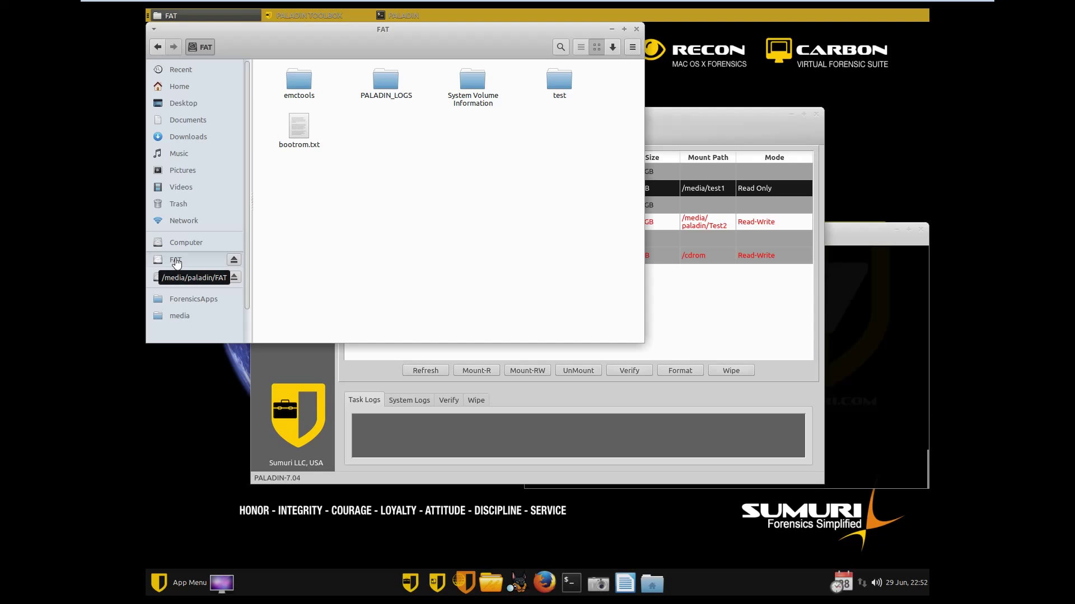
left_click(178, 276)
left_click(180, 316)
double_click(465, 84)
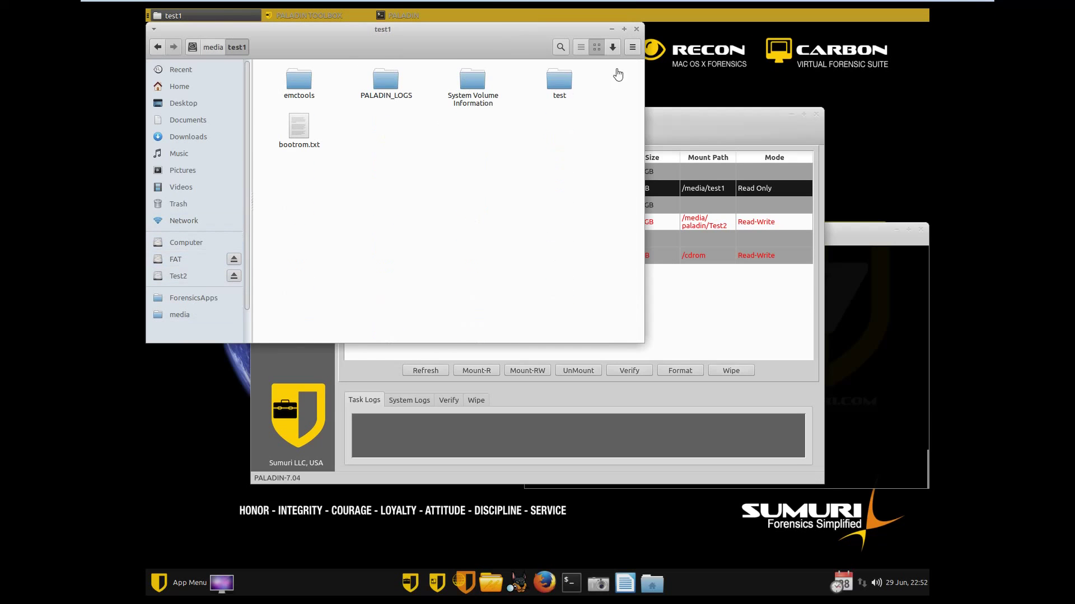
left_click(774, 198)
left_click(771, 224)
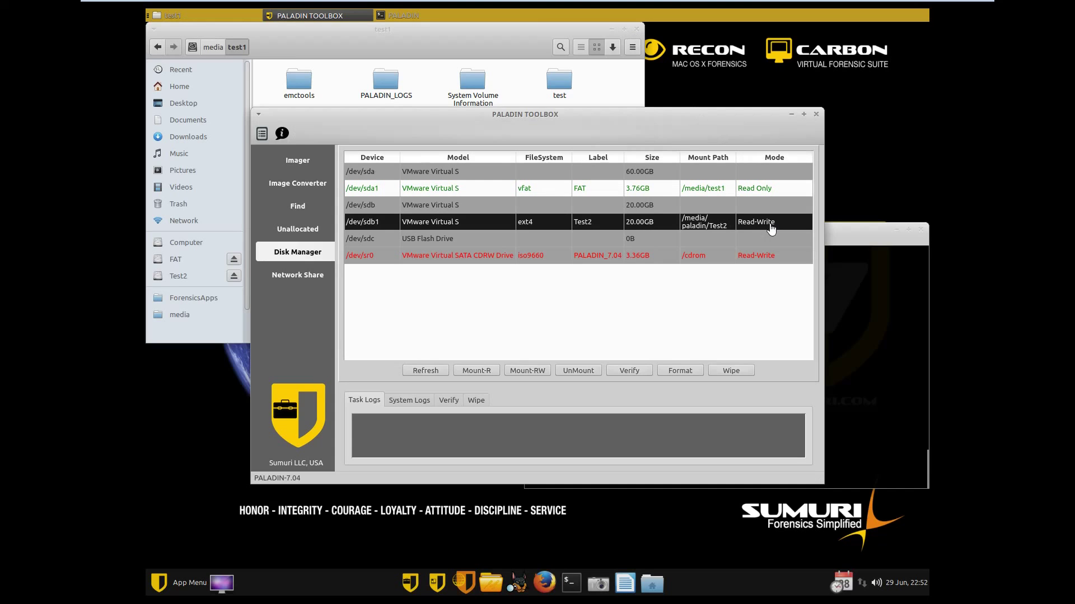